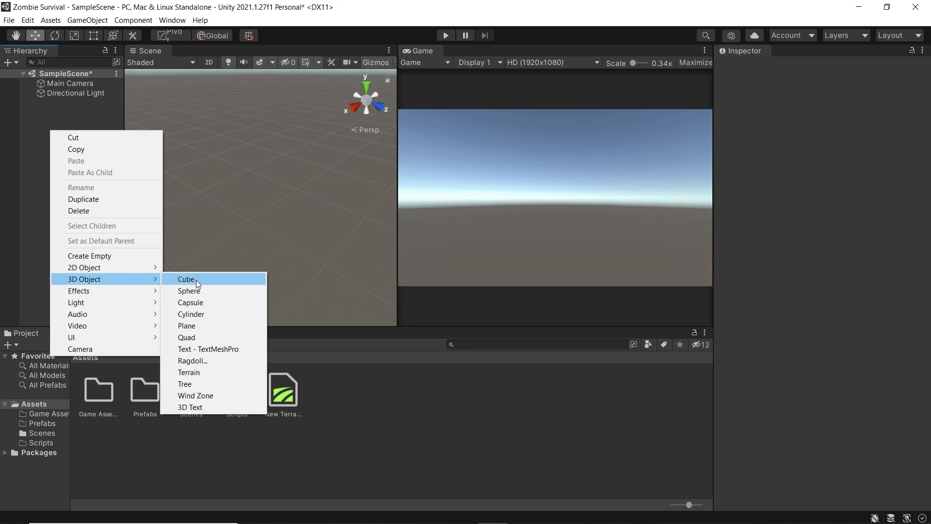
# Add a 3D plane to the scene and set its X and Z scale to 20.
pyautogui.click(196, 328)
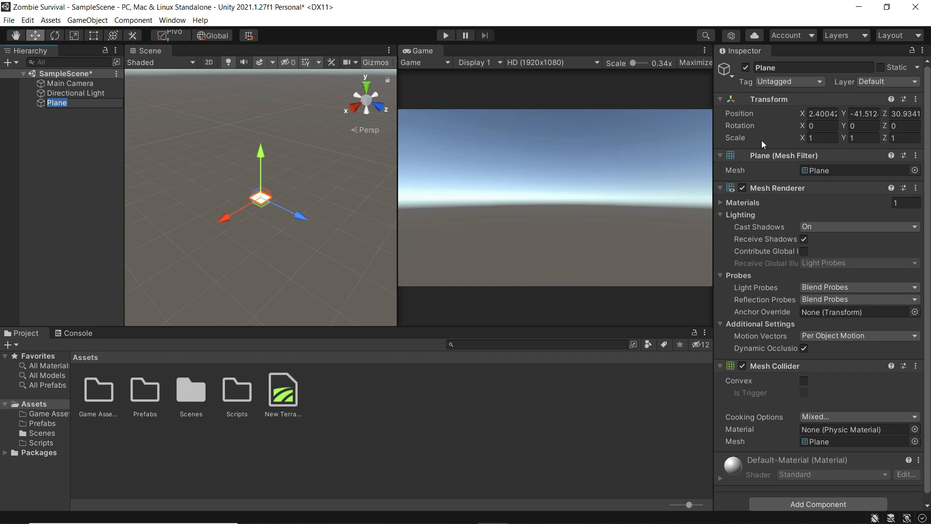
pyautogui.click(824, 138)
pyautogui.write('20')
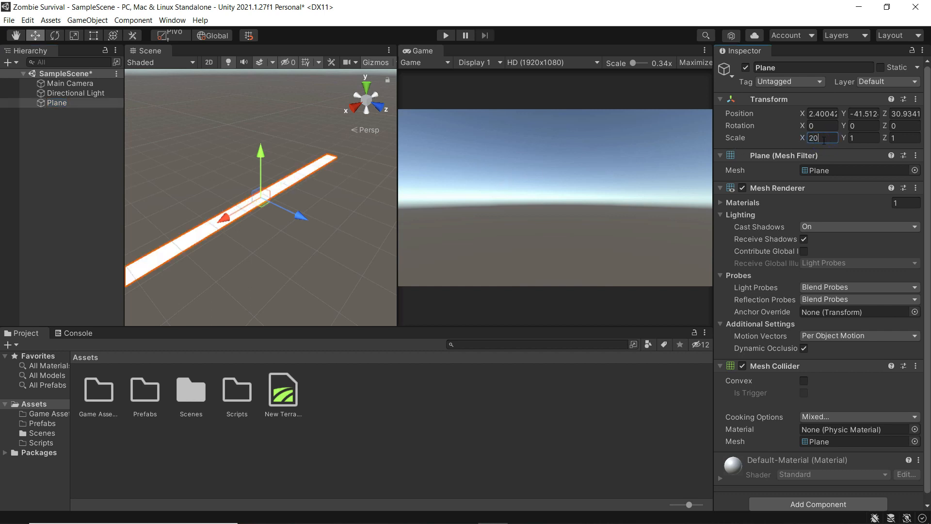
pyautogui.click(858, 138)
pyautogui.click(905, 138)
pyautogui.doubleClick(905, 141)
pyautogui.write('20')
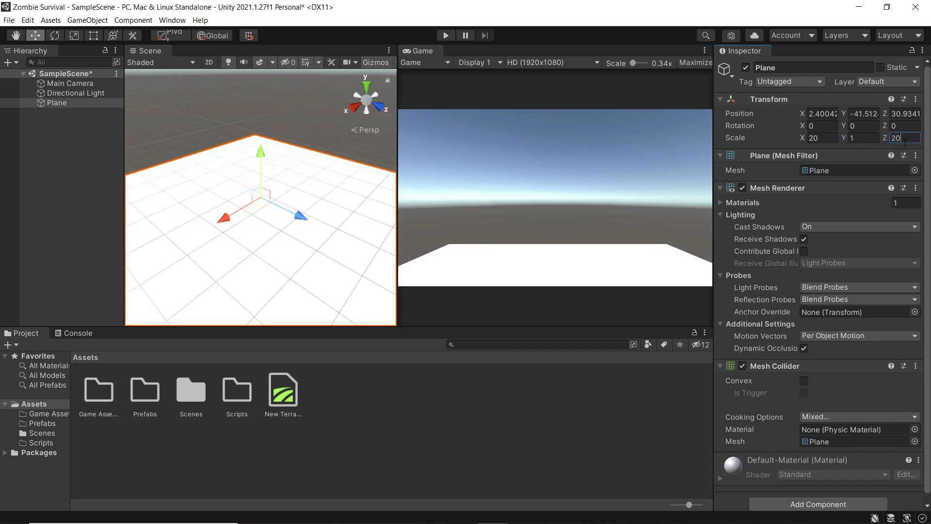
# Set the plane's X, Y and Z position to 0.
pyautogui.click(822, 114)
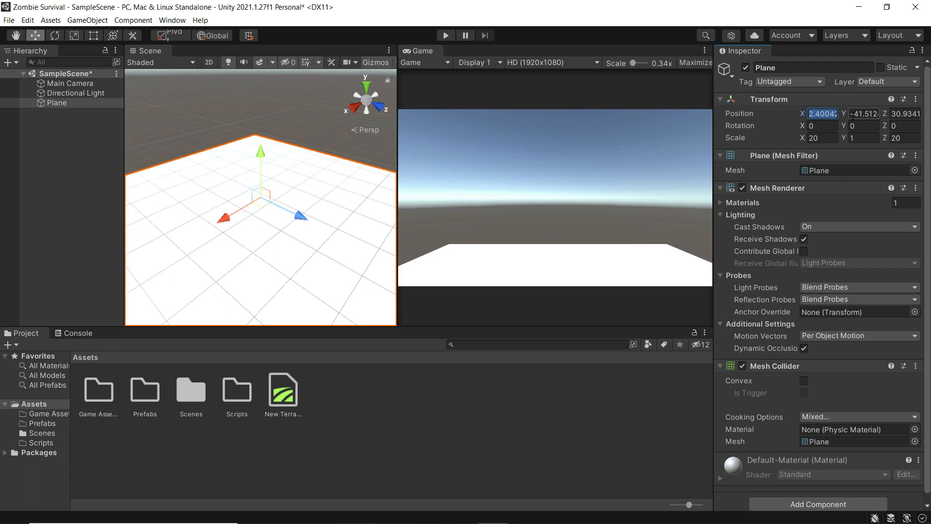
pyautogui.write('0')
pyautogui.click(863, 113)
pyautogui.write('0')
pyautogui.click(905, 113)
pyautogui.write('0')
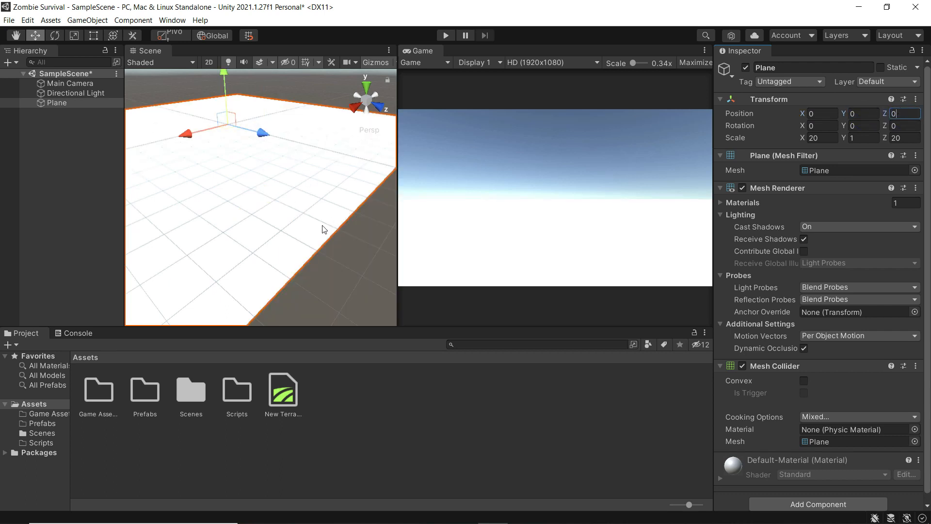
pyautogui.moveTo(227, 181); pyautogui.dragTo(197, 171, button='right')
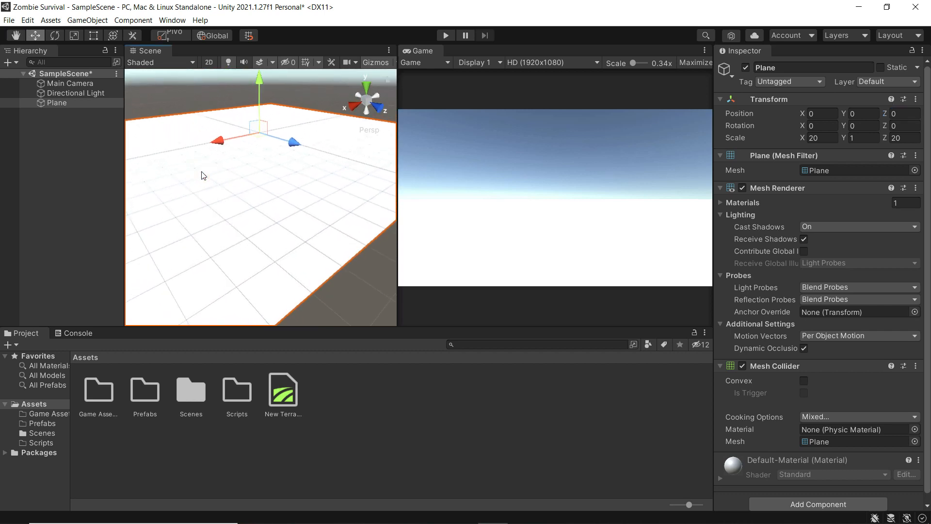
pyautogui.moveTo(202, 174); pyautogui.dragTo(235, 226, button='middle')
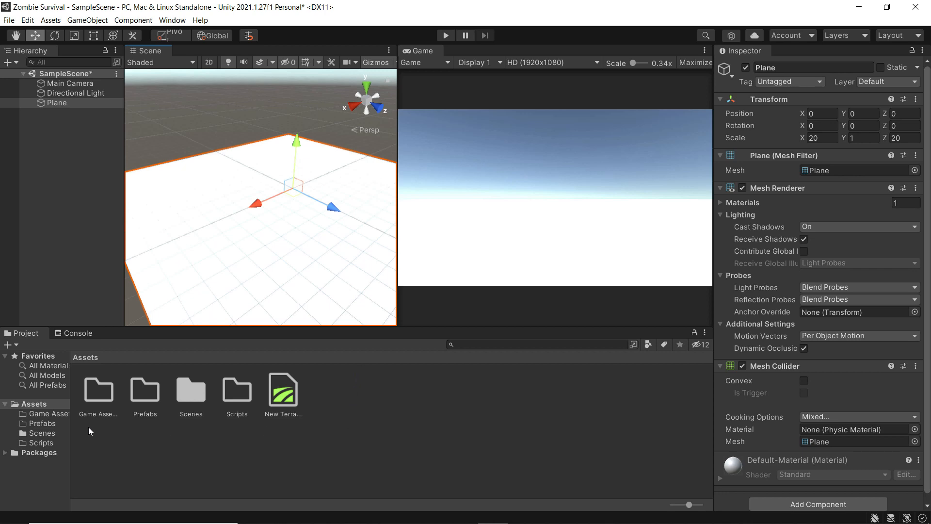
# Create a new folder named Materials inside the Assets folder.
pyautogui.rightClick(318, 416)
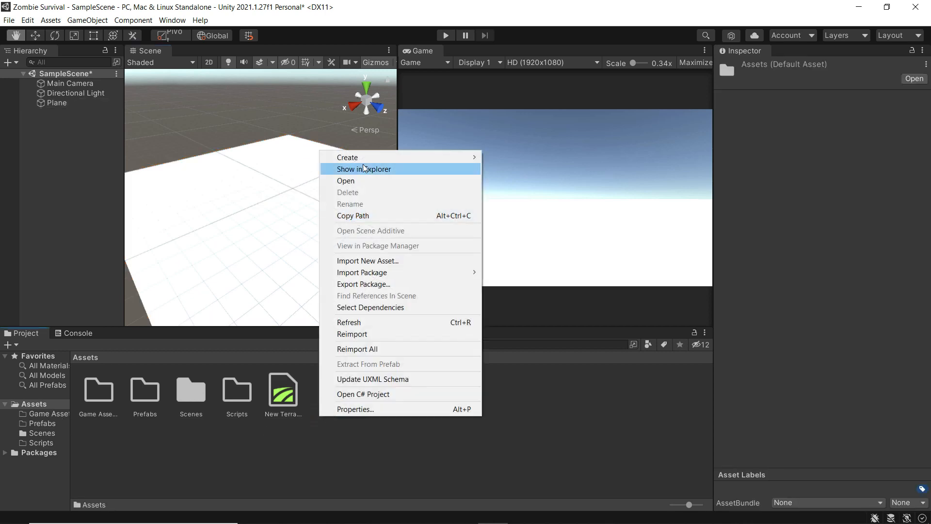
pyautogui.moveTo(357, 158)
pyautogui.click(524, 77)
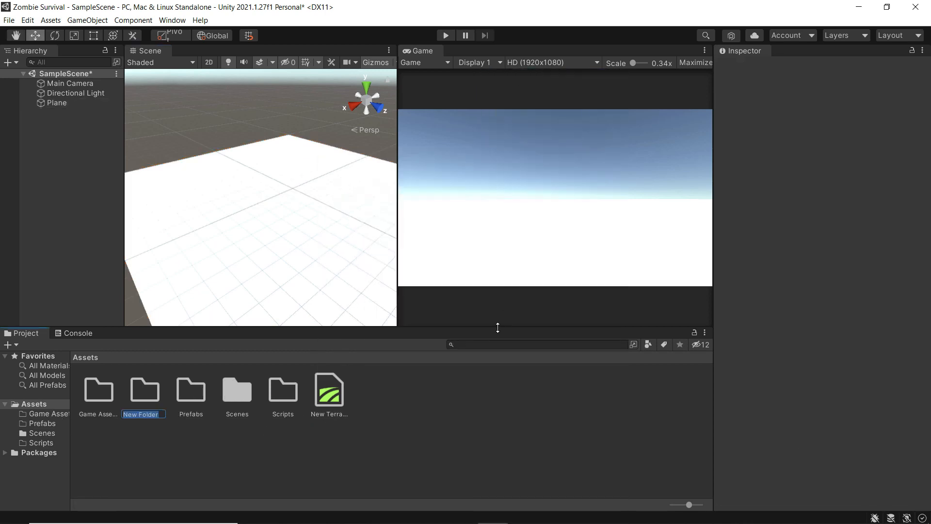
pyautogui.write('Materials')
pyautogui.press('Return')
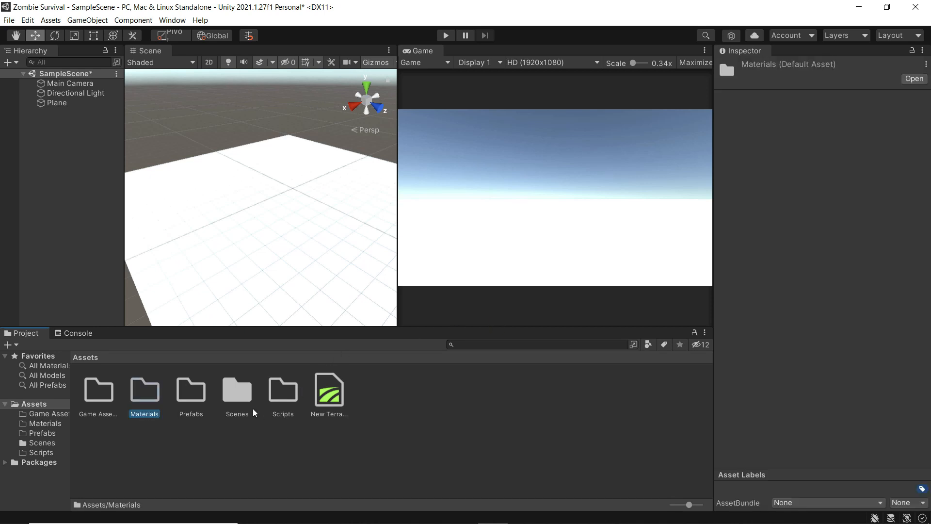
# Create a new material named GroundColor inside the Materials folder.
pyautogui.doubleClick(146, 395)
pyautogui.rightClick(217, 441)
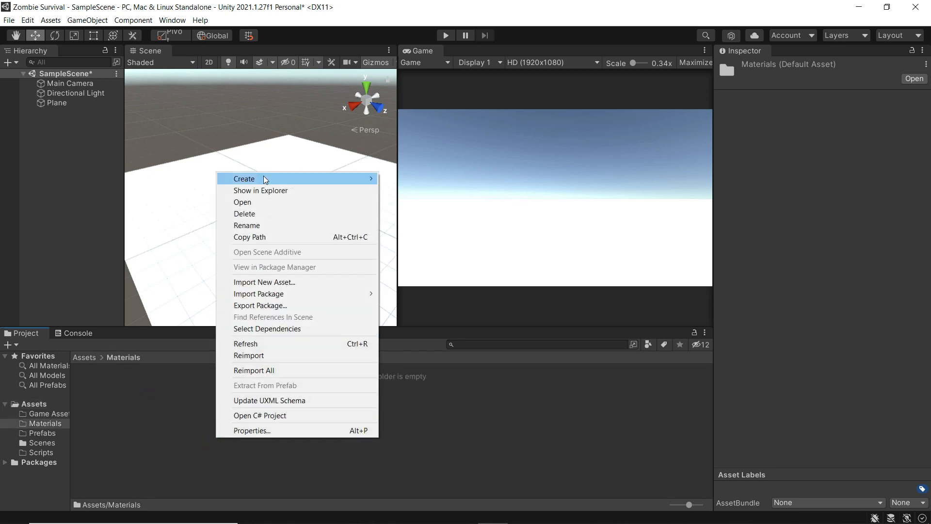
pyautogui.moveTo(266, 180)
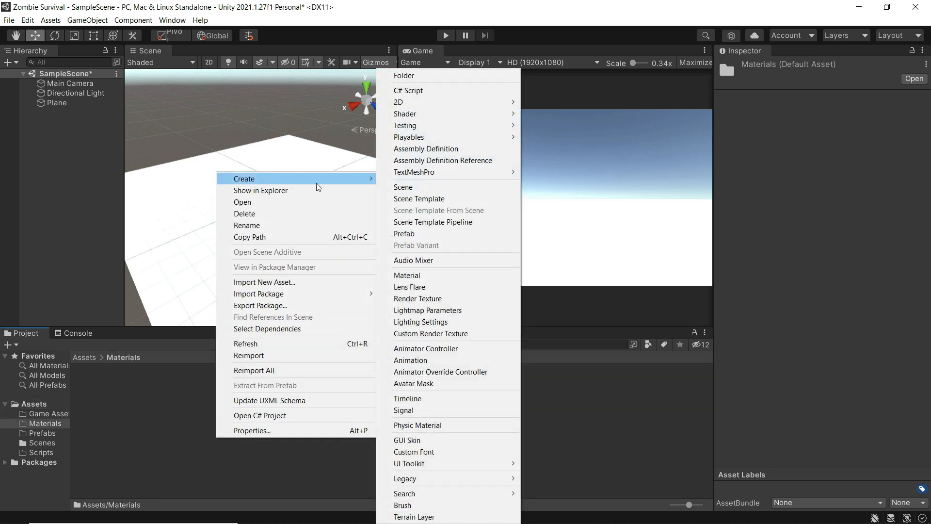
pyautogui.click(434, 277)
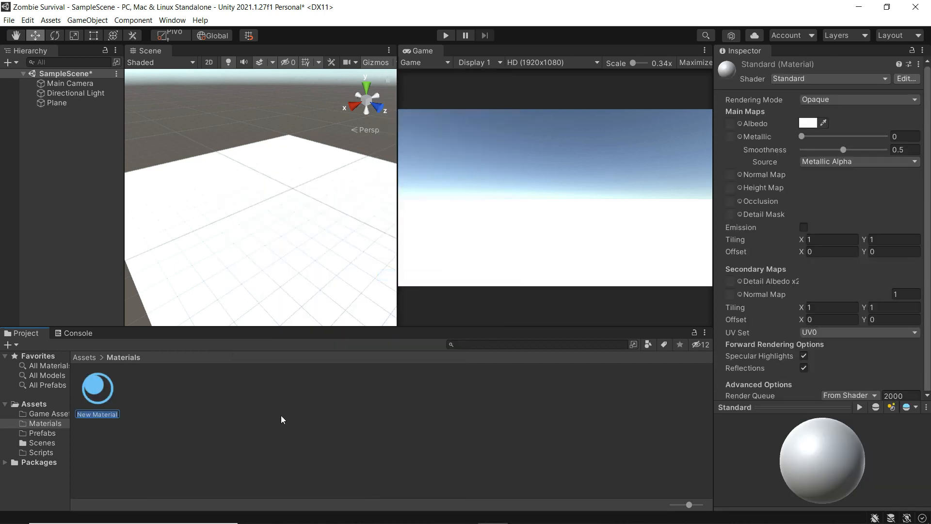
pyautogui.write('GroundColor')
pyautogui.press('Return')
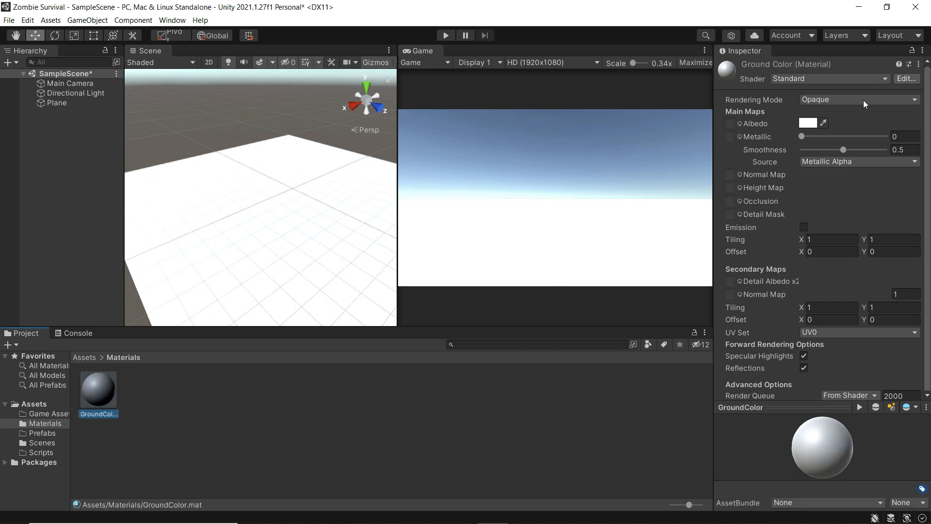
# Set the GroundColor material's albedo to dark green (hex 164D0B) and apply the material to the plane.
pyautogui.click(929, 139)
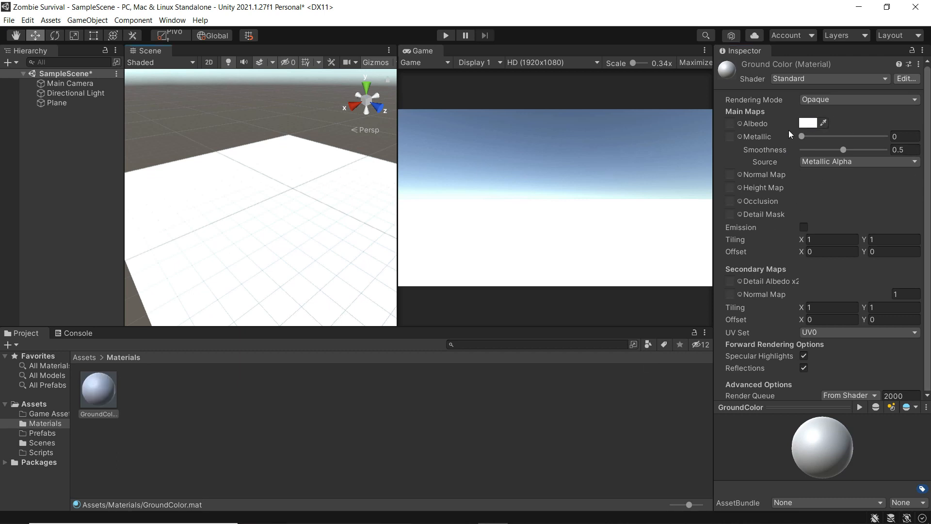
pyautogui.click(807, 123)
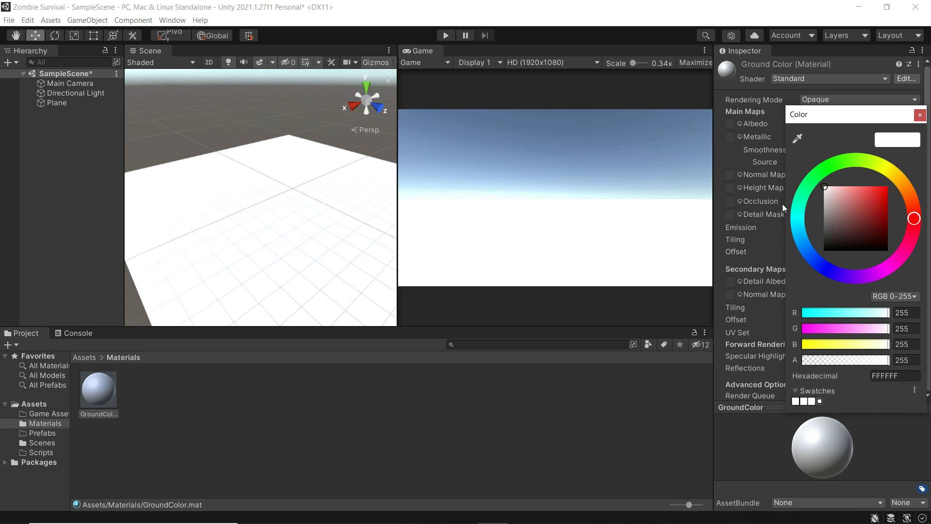
pyautogui.click(835, 164)
pyautogui.click(880, 233)
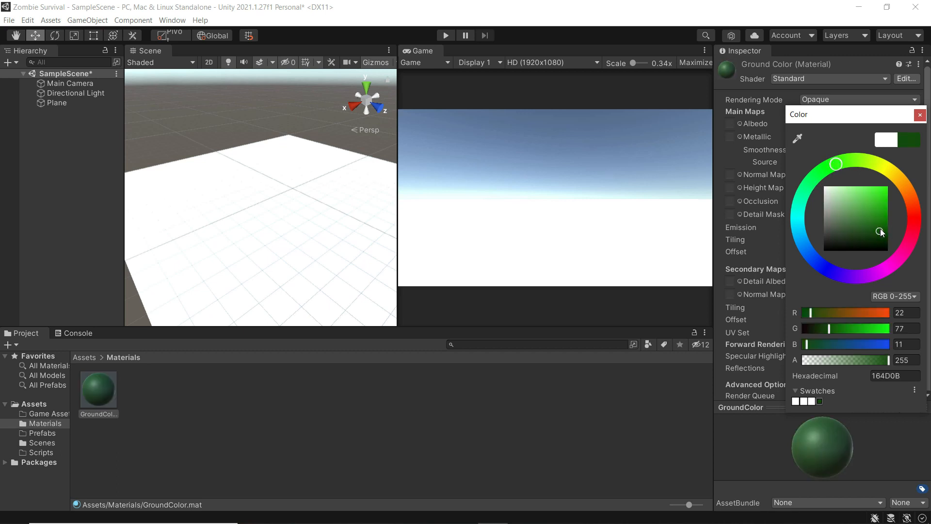
pyautogui.click(921, 114)
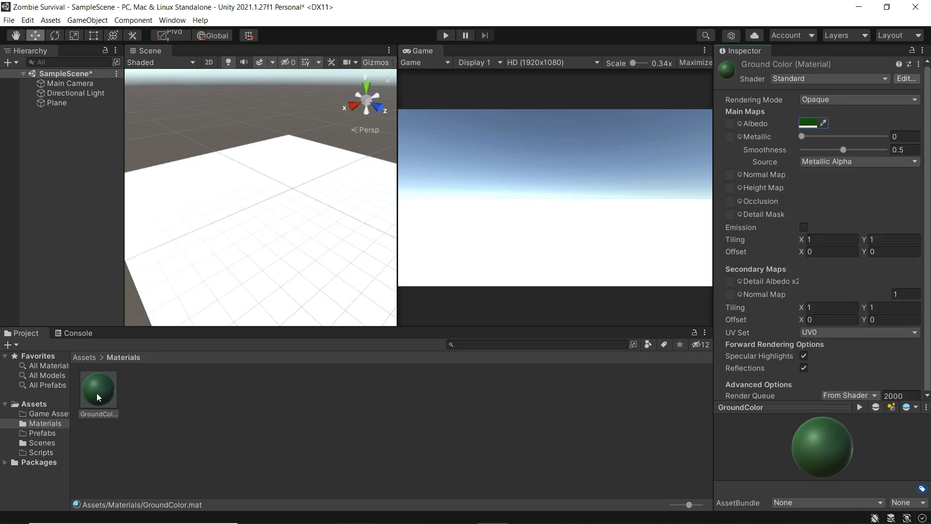
pyautogui.moveTo(105, 391); pyautogui.dragTo(229, 276)
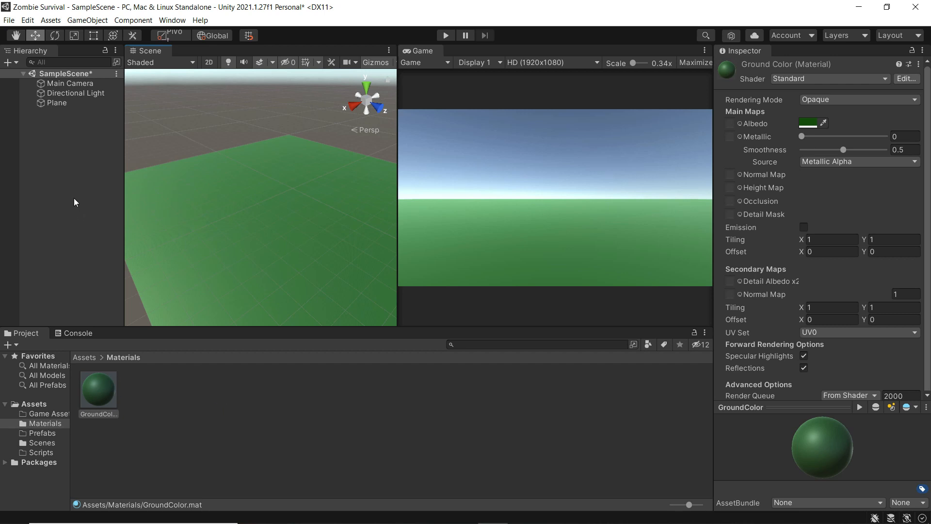
# Create an empty game object named Player at the root of the scene.
pyautogui.rightClick(56, 141)
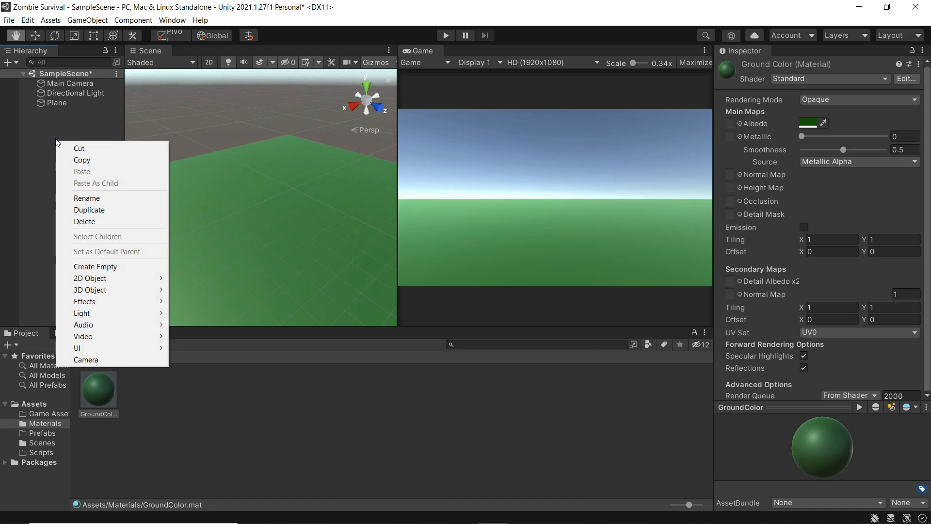
pyautogui.click(75, 266)
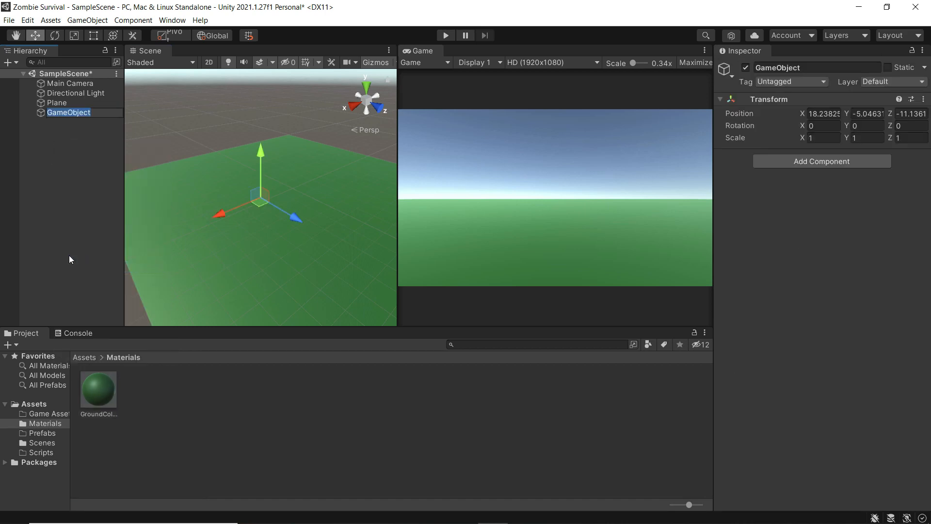
pyautogui.write('Player')
pyautogui.press('Return')
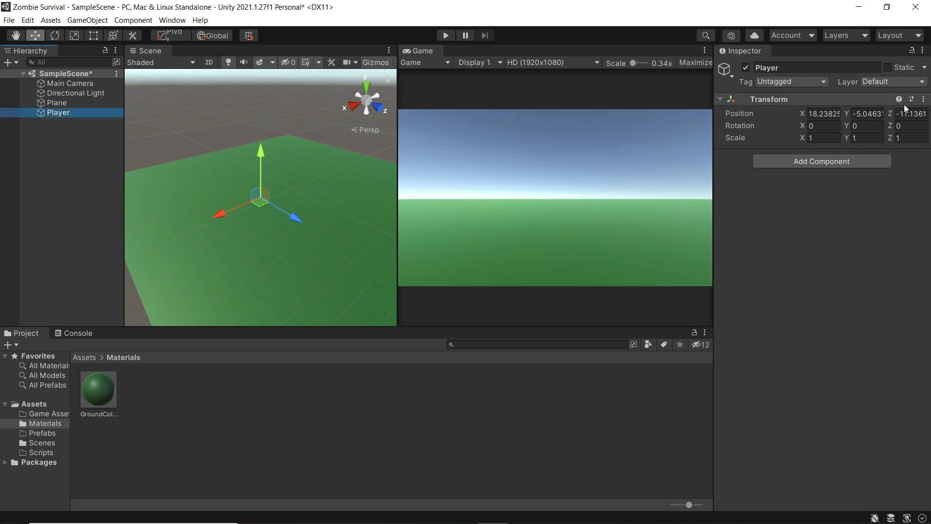
# Reset the Player object's position to the origin and set its Y position to 3.
pyautogui.click(923, 99)
pyautogui.click(857, 112)
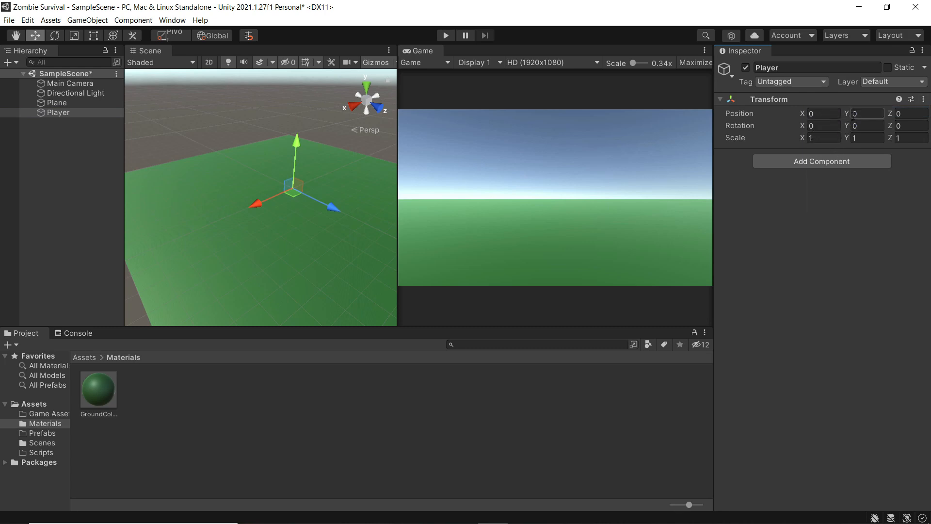
pyautogui.click(856, 114)
pyautogui.write('3')
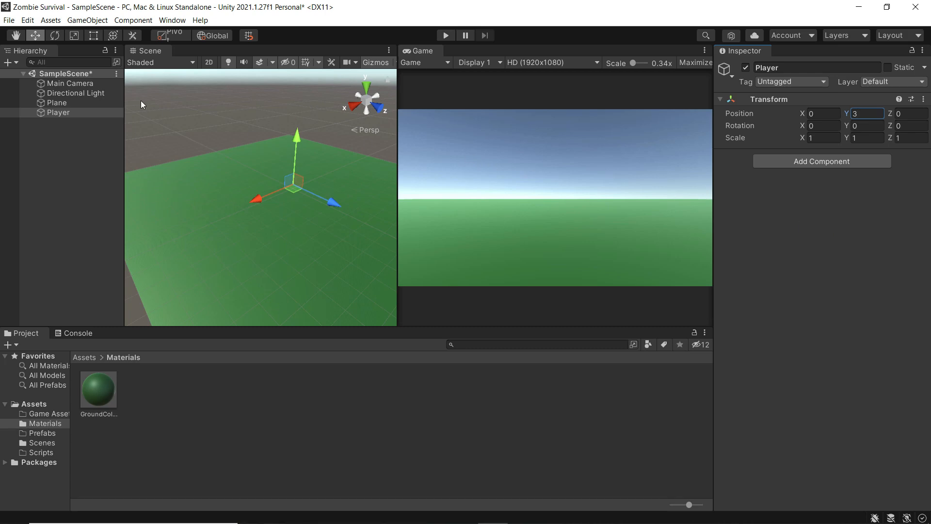
# Create an empty child of Player named Camera Container and set its Y position to 1.8.
pyautogui.click(59, 112)
pyautogui.rightClick(63, 114)
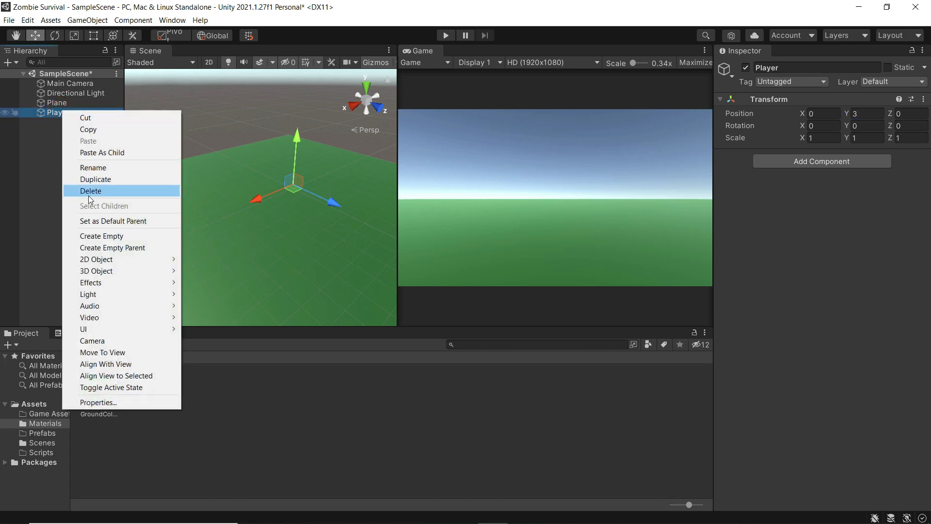
pyautogui.click(97, 236)
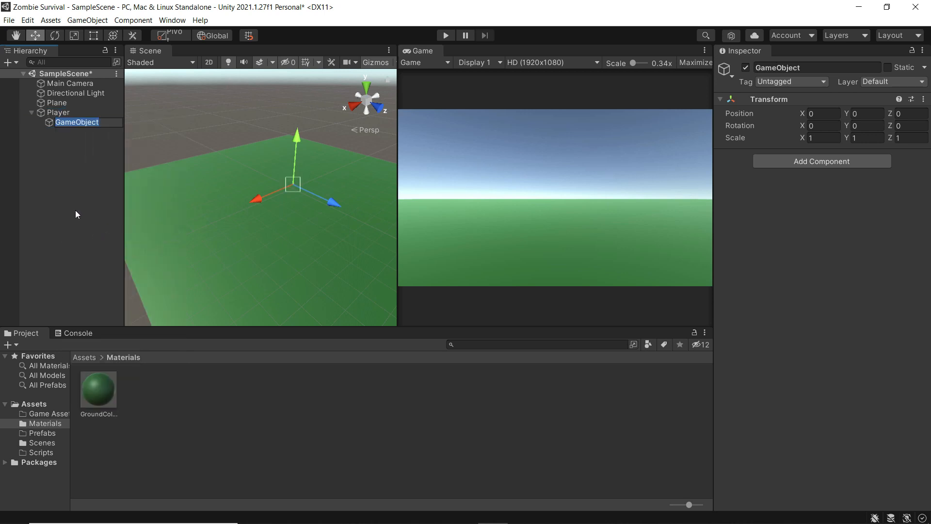
pyautogui.write('Camera')
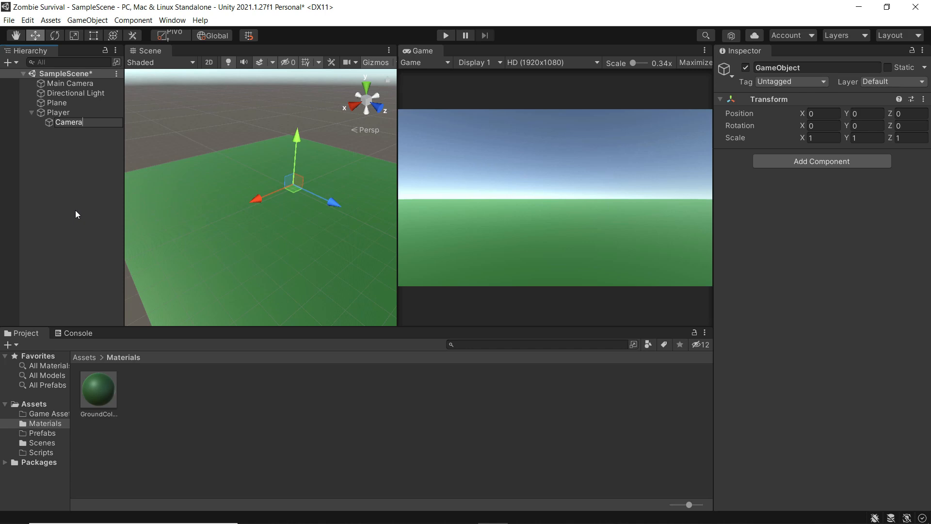
pyautogui.write('Container')
pyautogui.press('Return')
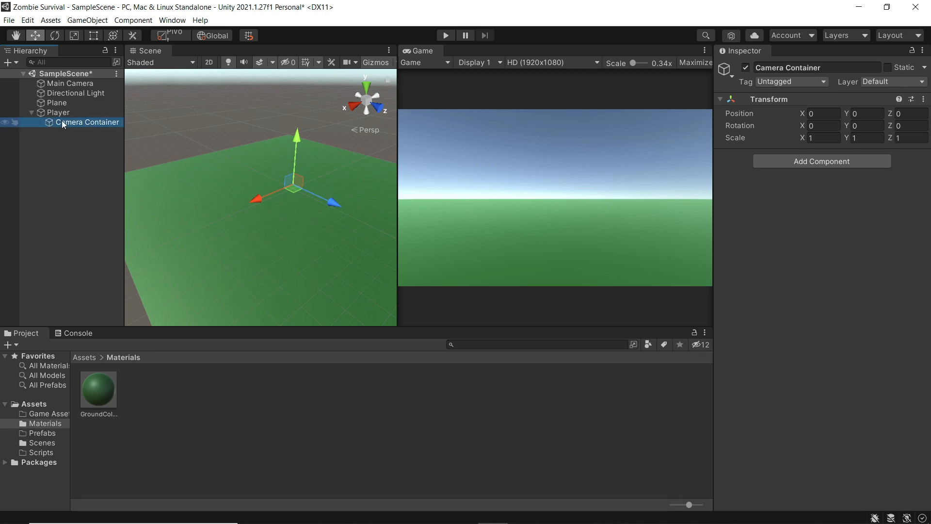
pyautogui.click(866, 113)
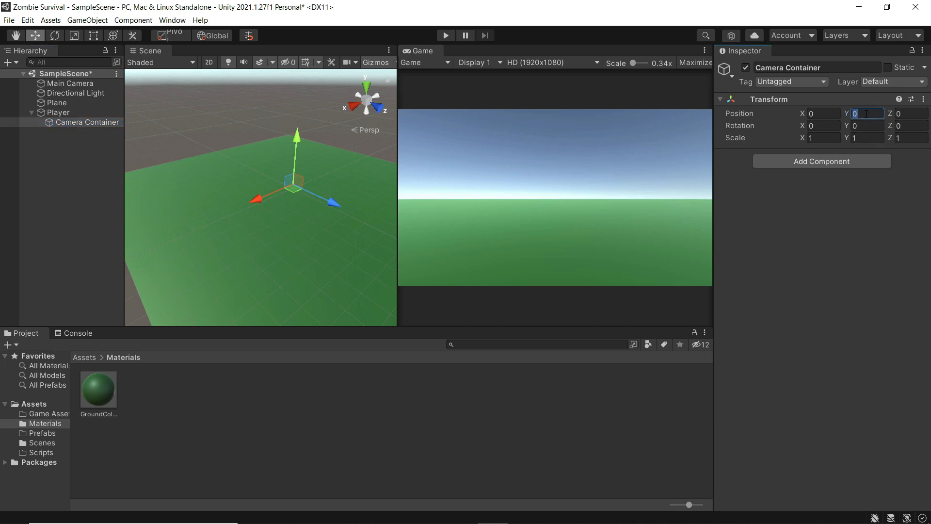
pyautogui.write('1.8')
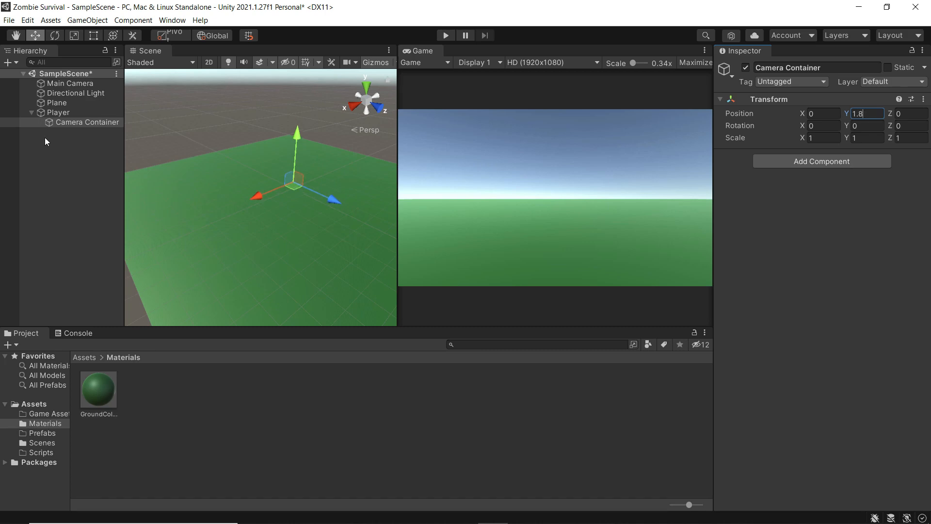
# Make Main Camera a child of Camera Container and set its Y and Z position to 0.
pyautogui.click(72, 86)
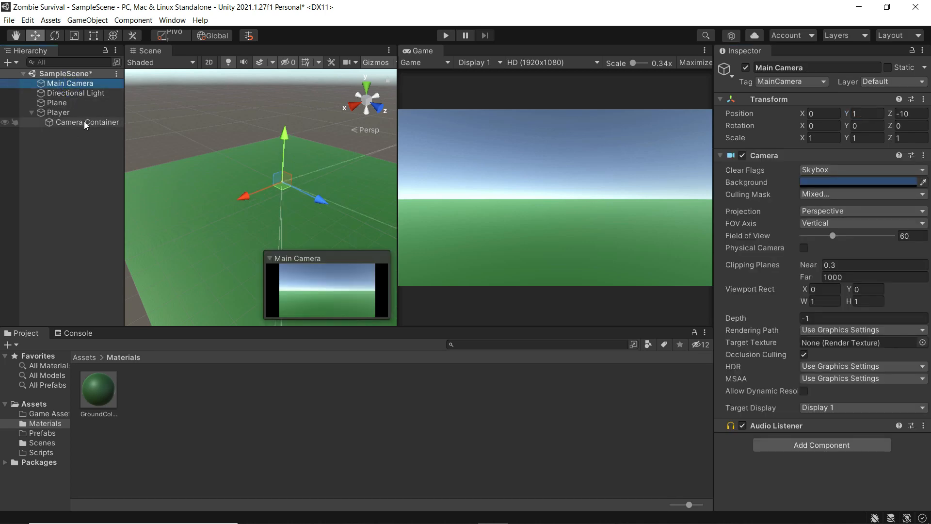
pyautogui.moveTo(65, 85); pyautogui.dragTo(74, 123)
pyautogui.moveTo(74, 123); pyautogui.dragTo(75, 123)
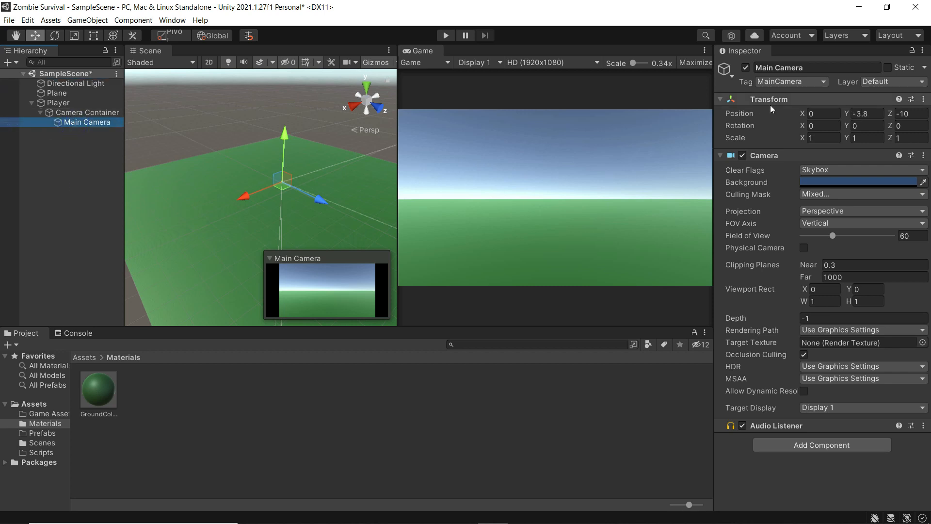
pyautogui.click(867, 113)
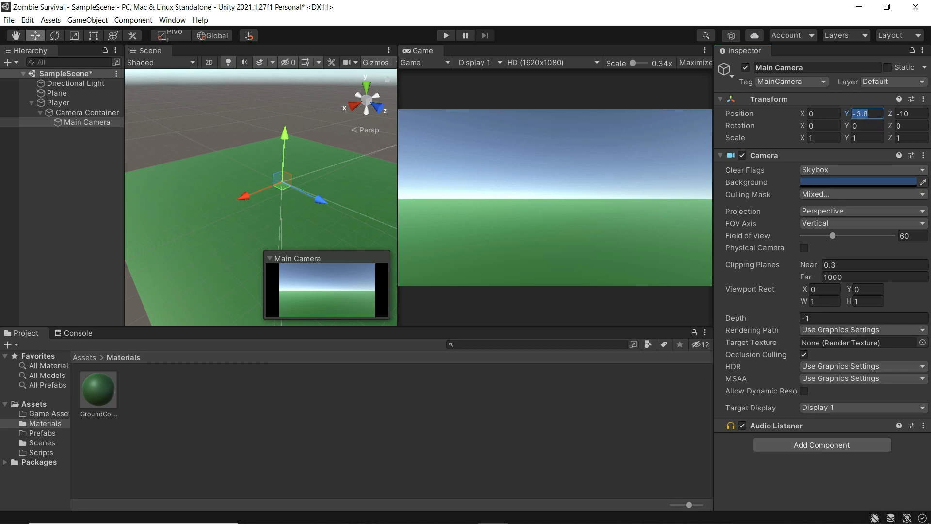
pyautogui.write('0')
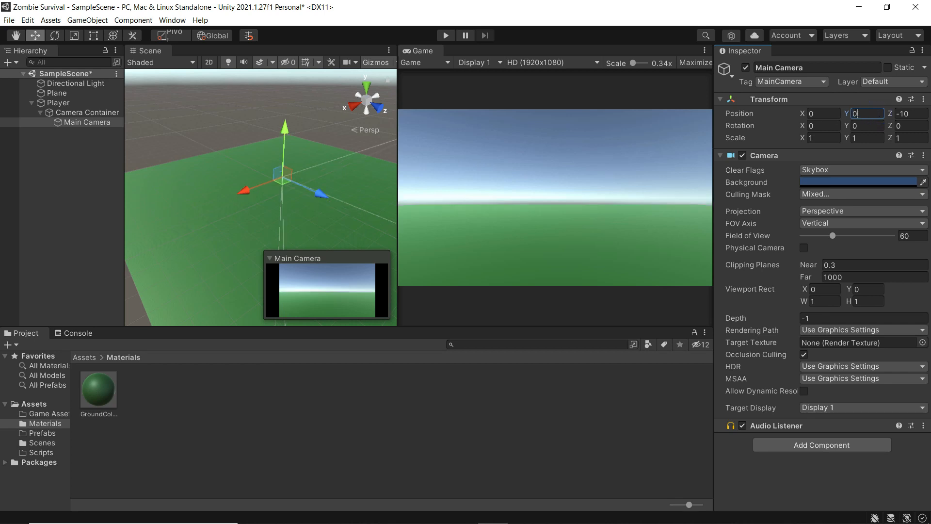
pyautogui.click(905, 113)
pyautogui.write('0')
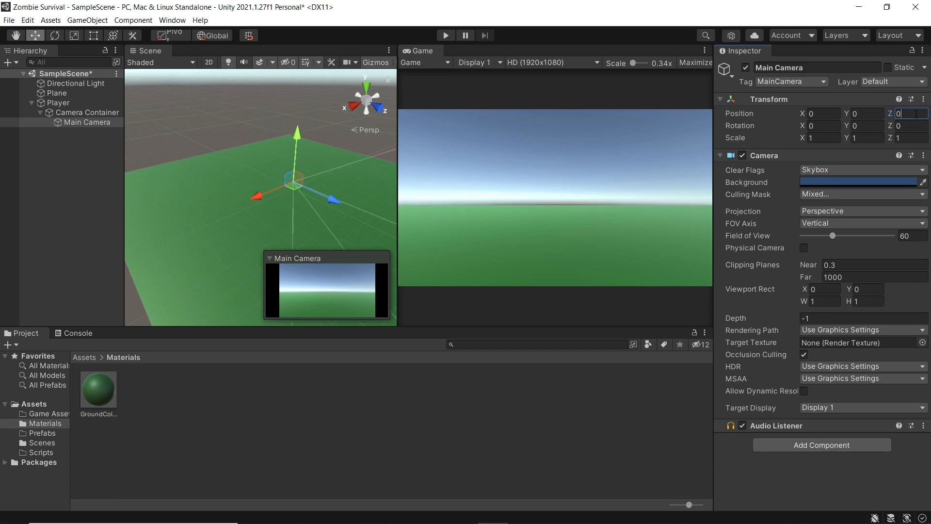
# Add a Capsule Collider component to the Player object.
pyautogui.click(86, 204)
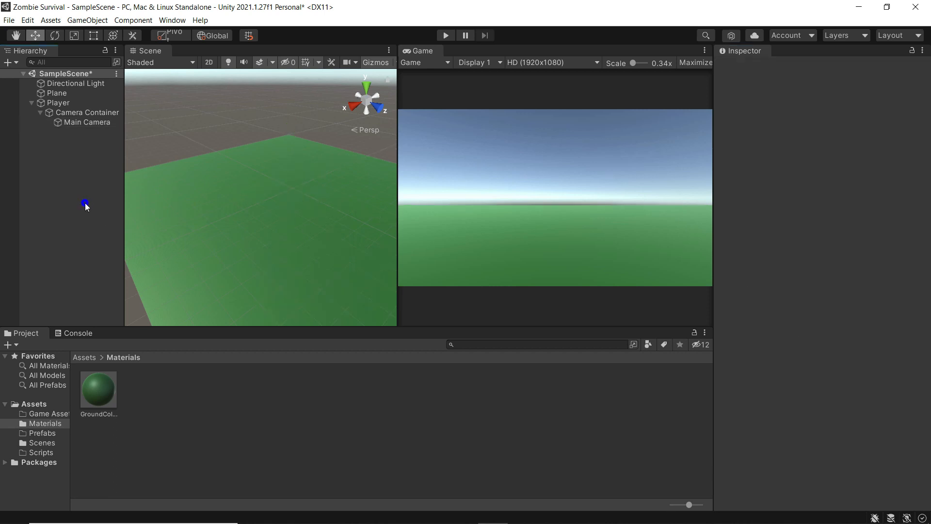
pyautogui.click(68, 103)
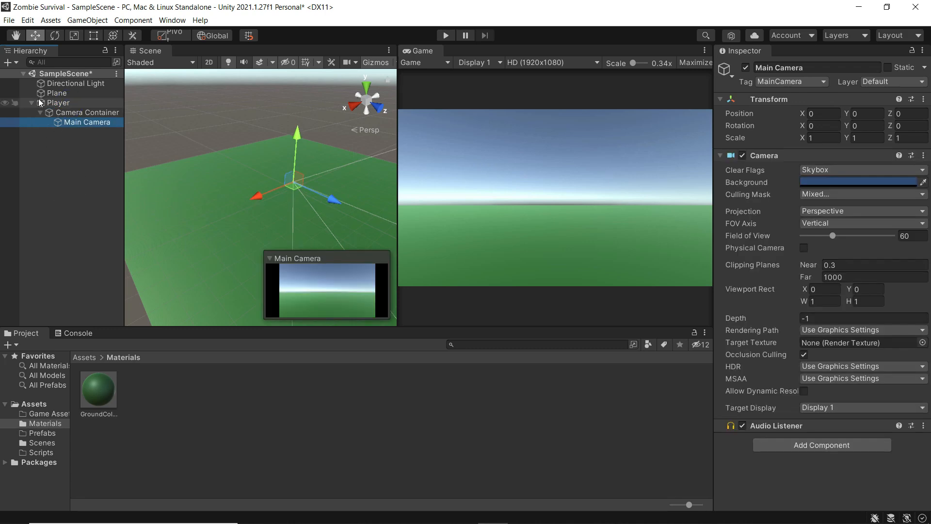
pyautogui.click(52, 102)
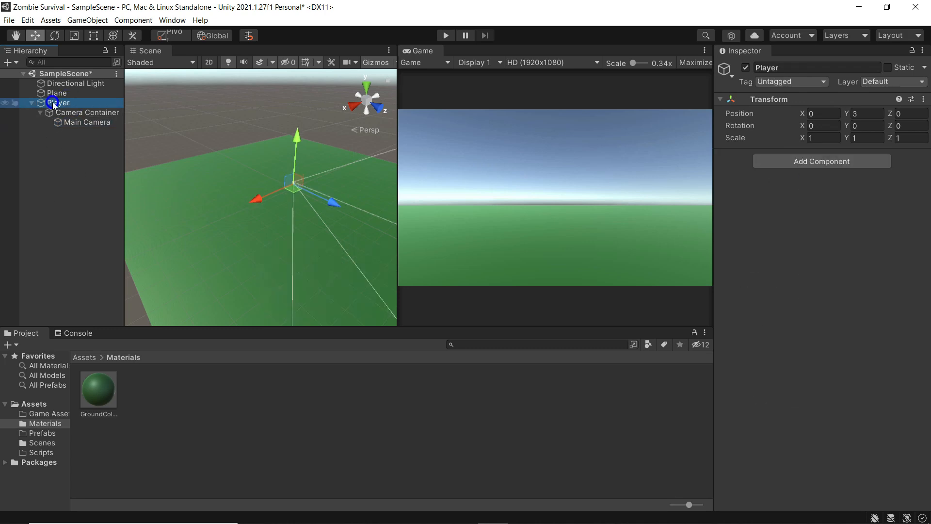
pyautogui.click(804, 161)
pyautogui.write('capsu')
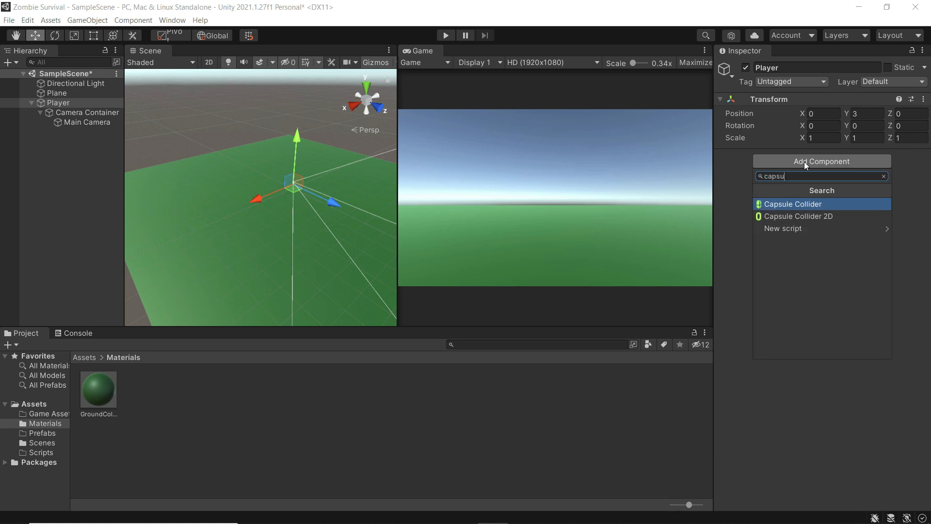
pyautogui.press('Return')
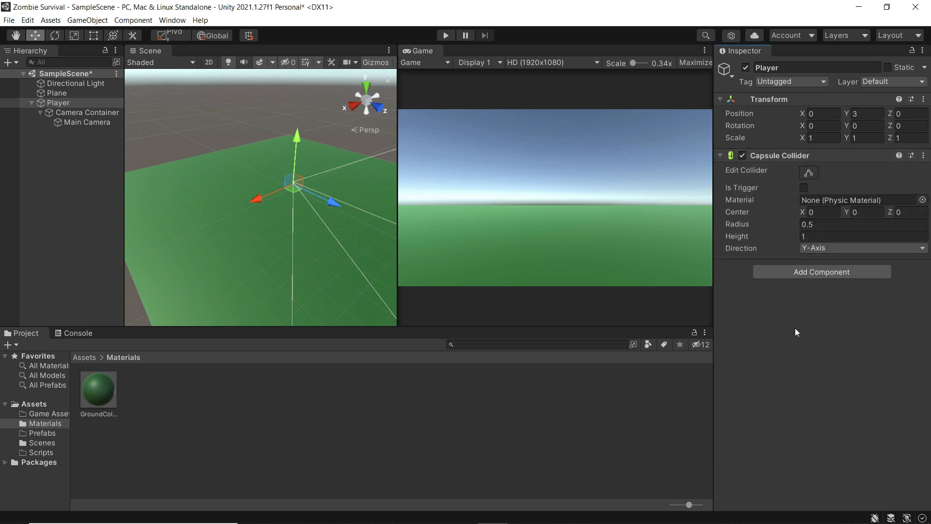
# Frame the Player in the scene and set its capsule collider's radius to 0.24 and height to 1.8.
pyautogui.doubleClick(55, 103)
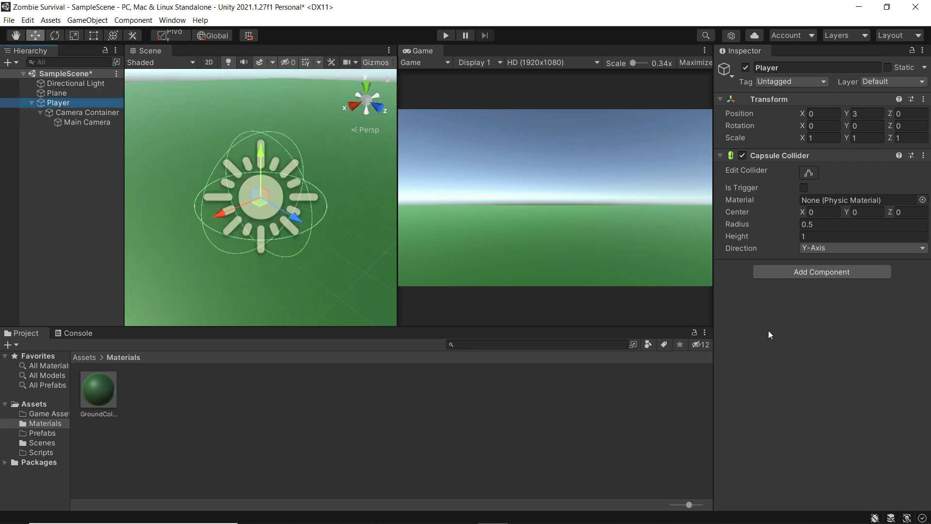
pyautogui.click(822, 225)
pyautogui.write('0')
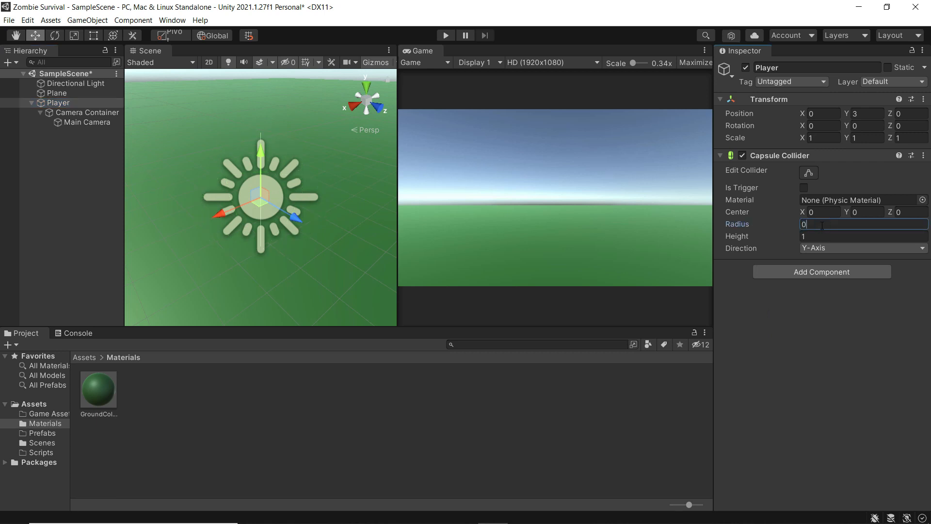
pyautogui.write('.3')
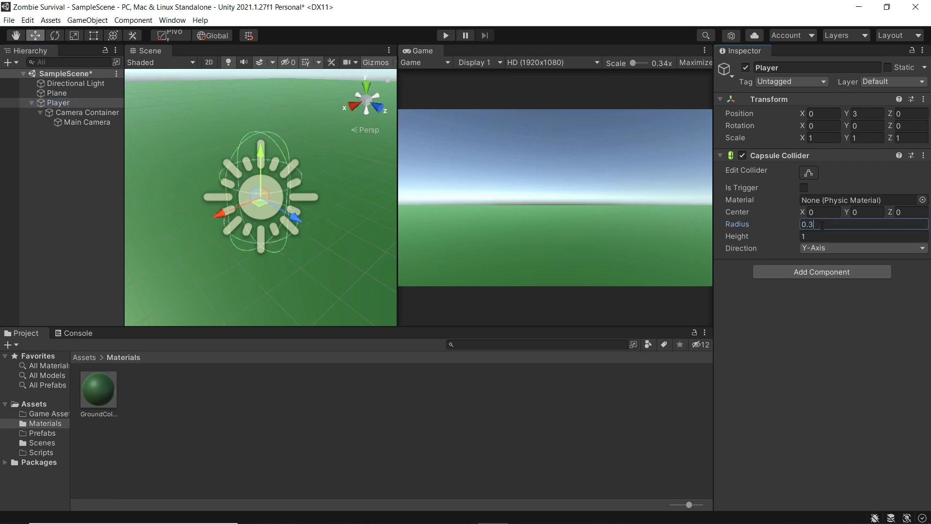
pyautogui.press('BackSpace')
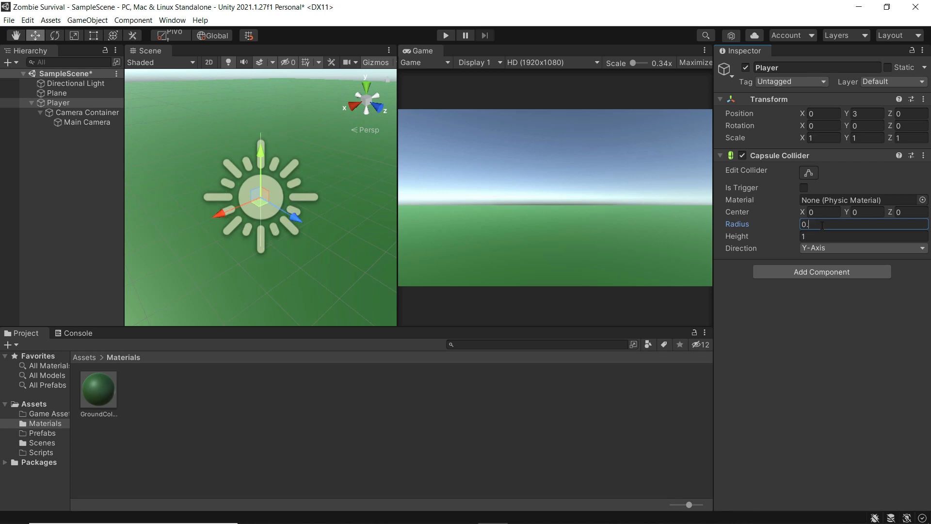
pyautogui.write('24')
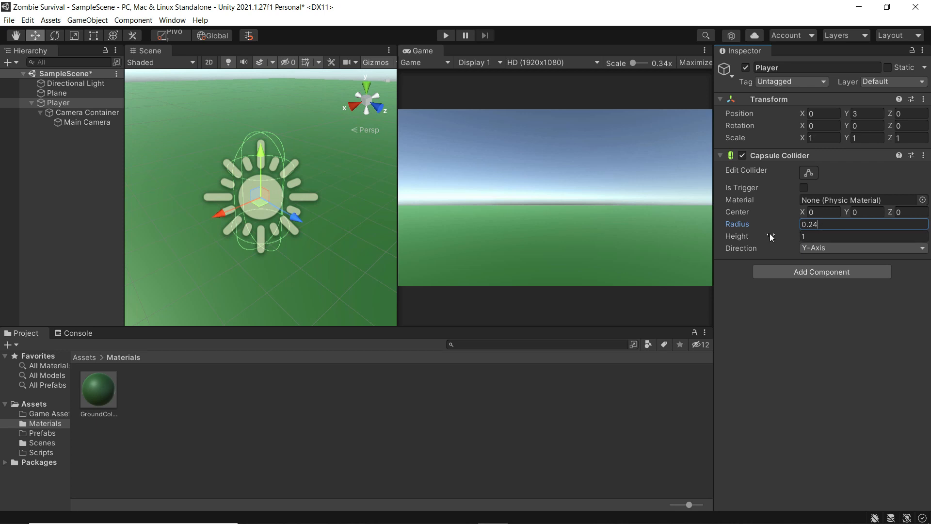
pyautogui.click(815, 239)
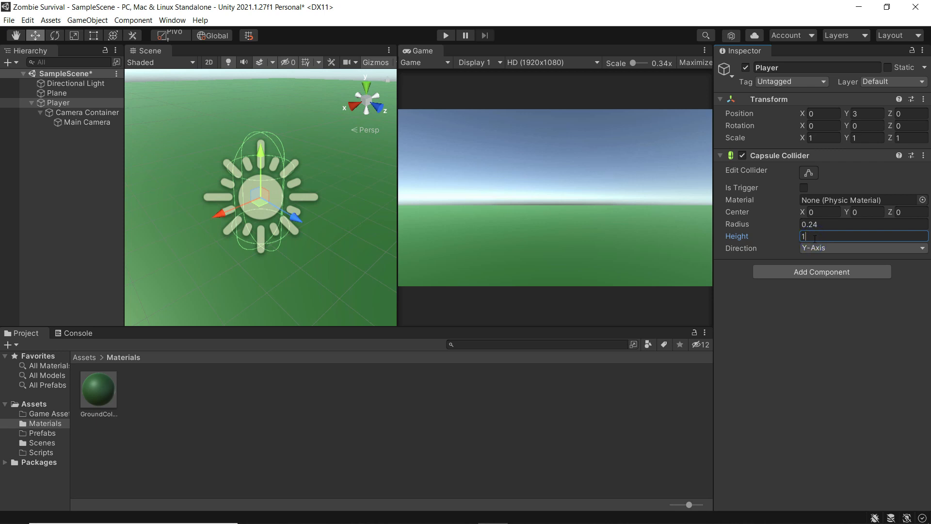
pyautogui.write('.8')
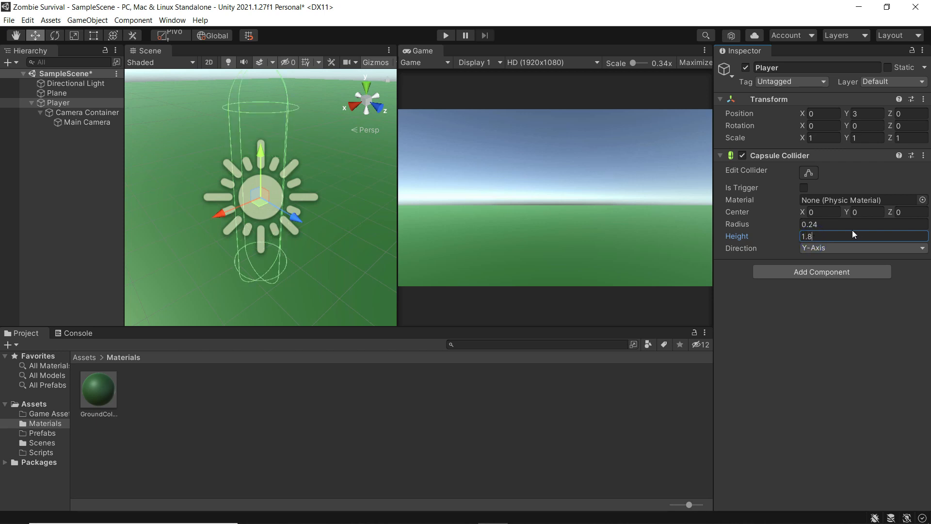
# Set the Player's capsule collider center Y to 0.9 and switch the Scene view to 2D with the Move tool active.
pyautogui.click(867, 212)
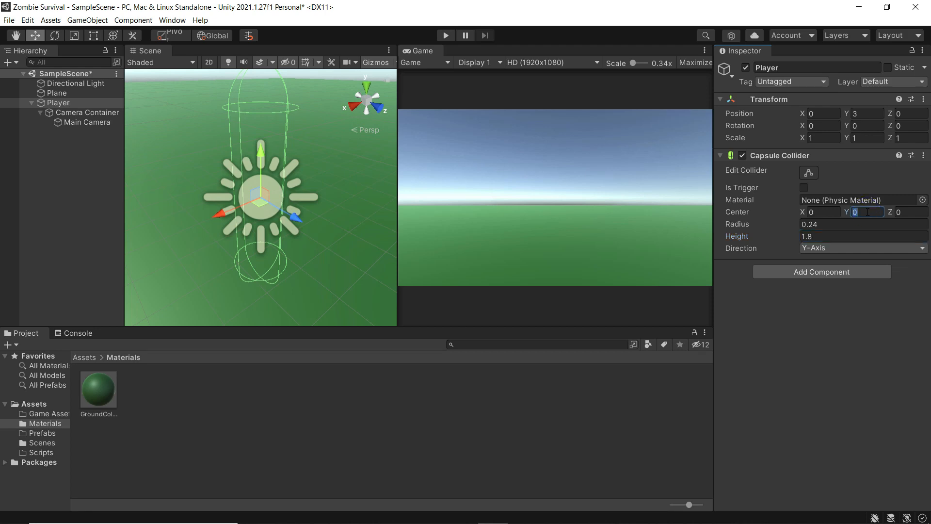
pyautogui.write('.9')
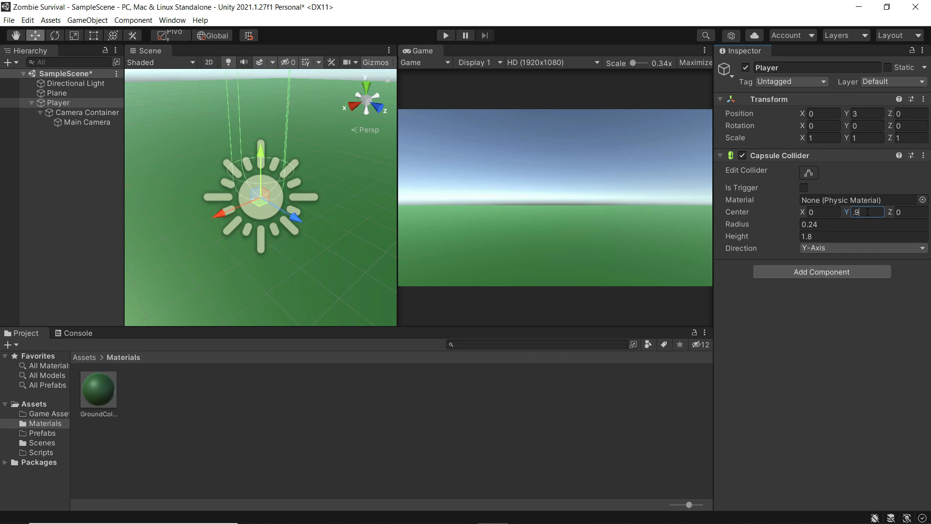
pyautogui.press('Return')
pyautogui.click(207, 63)
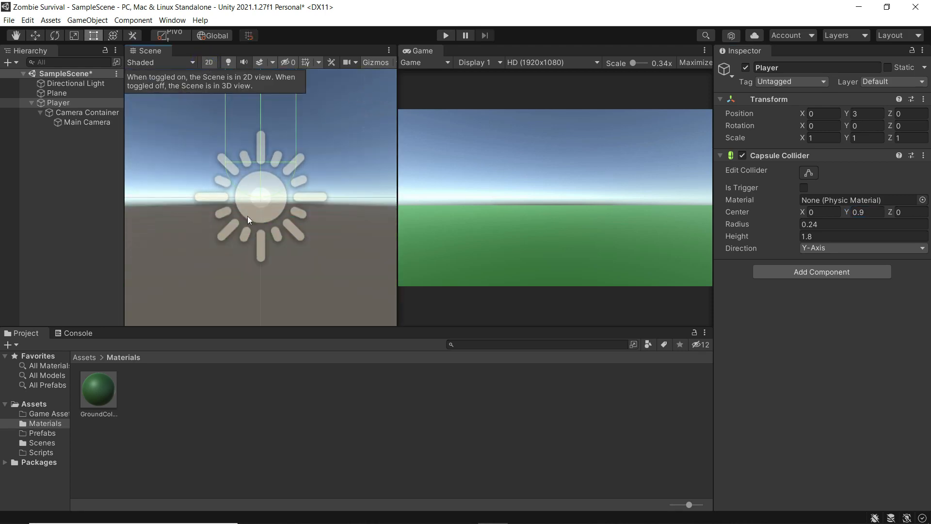
pyautogui.press('w')
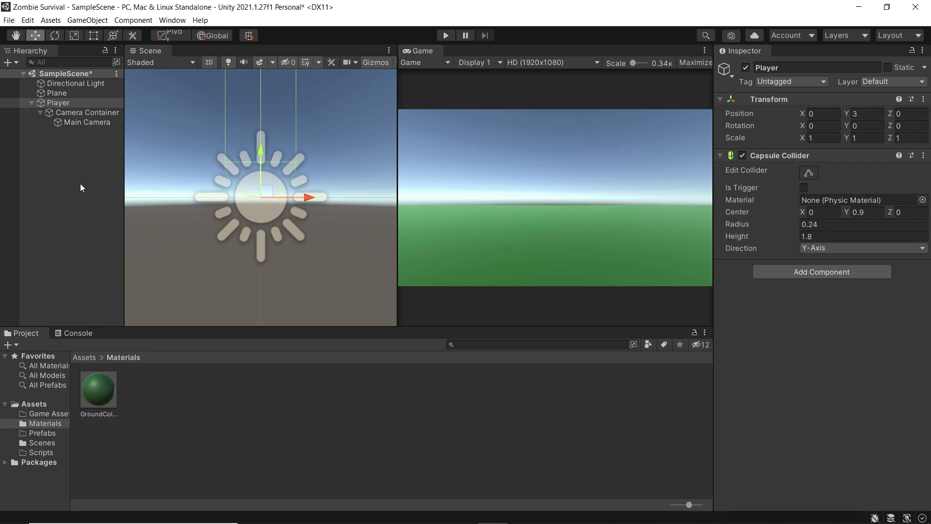
# Add a Rigidbody component to the Player object and set its mass to 10.
pyautogui.click(830, 271)
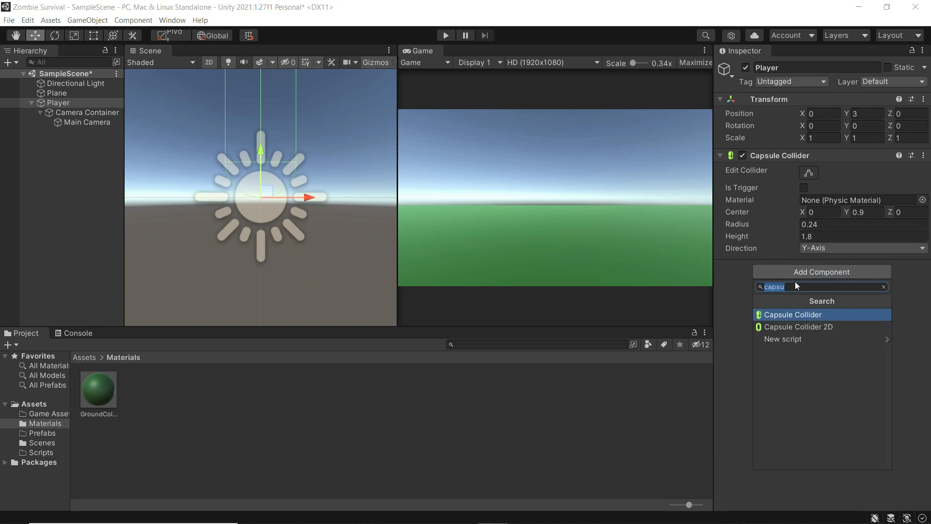
pyautogui.write('rigi')
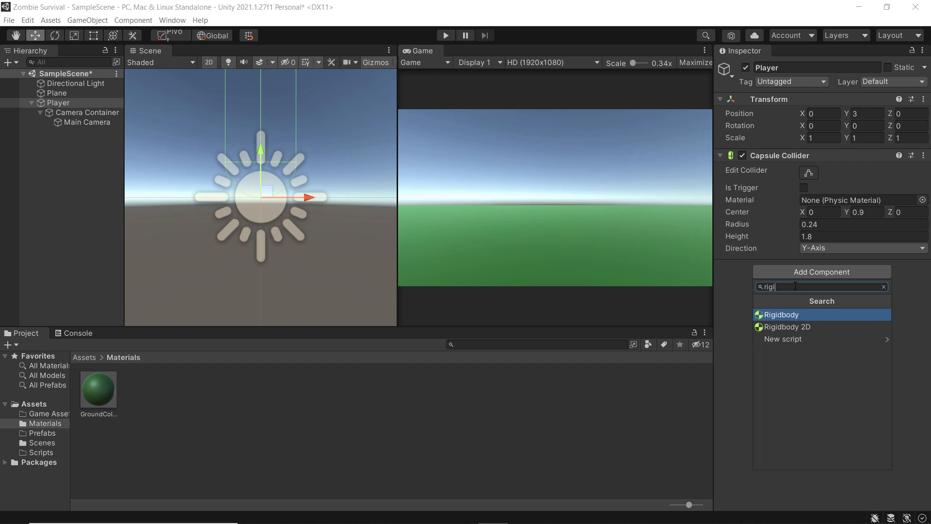
pyautogui.click(794, 315)
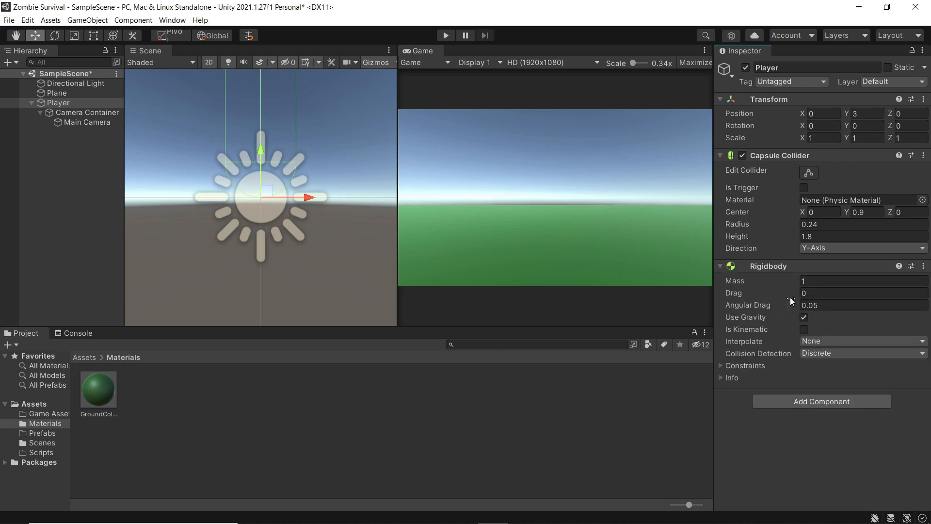
pyautogui.click(810, 282)
pyautogui.write('0')
# Freeze the Player Rigidbody's rotation on the X, Y and Z axes.
pyautogui.click(720, 365)
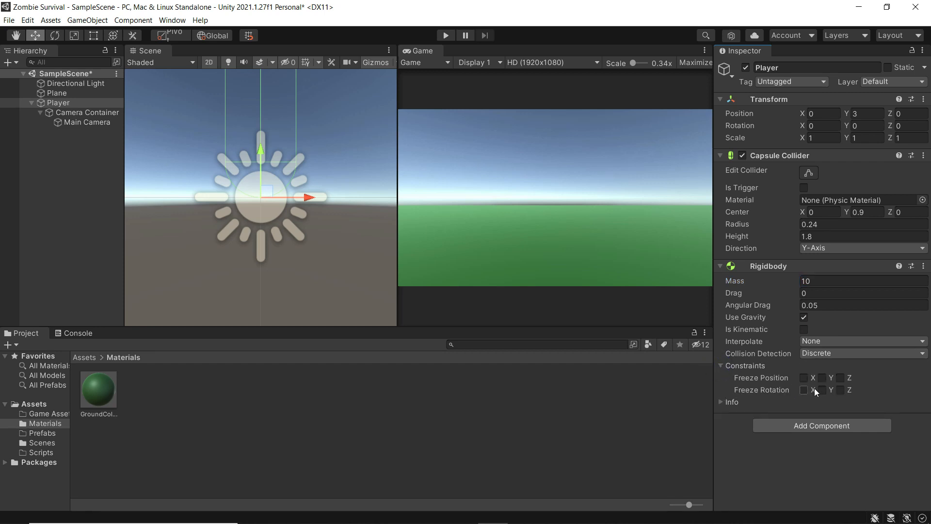
pyautogui.click(803, 392)
pyautogui.click(840, 390)
# Add a new layer named Player as User Layer 8.
pyautogui.click(877, 83)
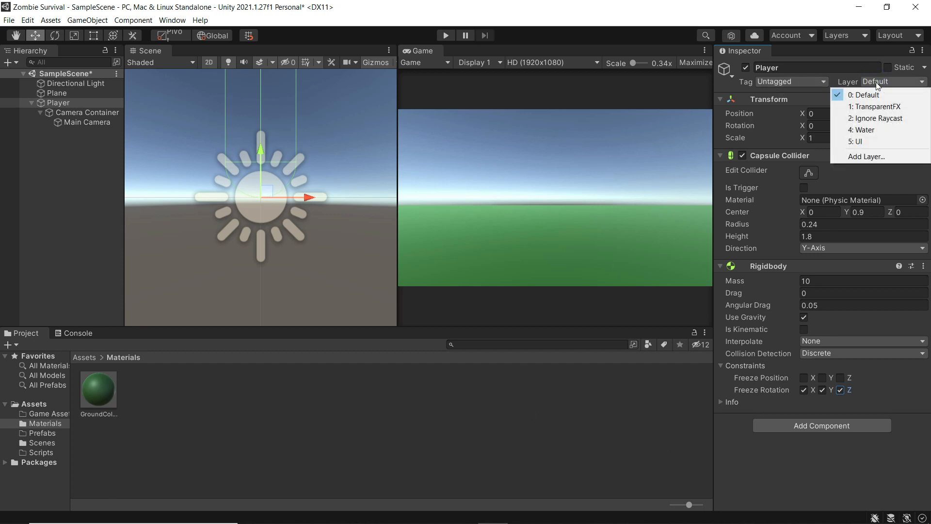
pyautogui.click(873, 155)
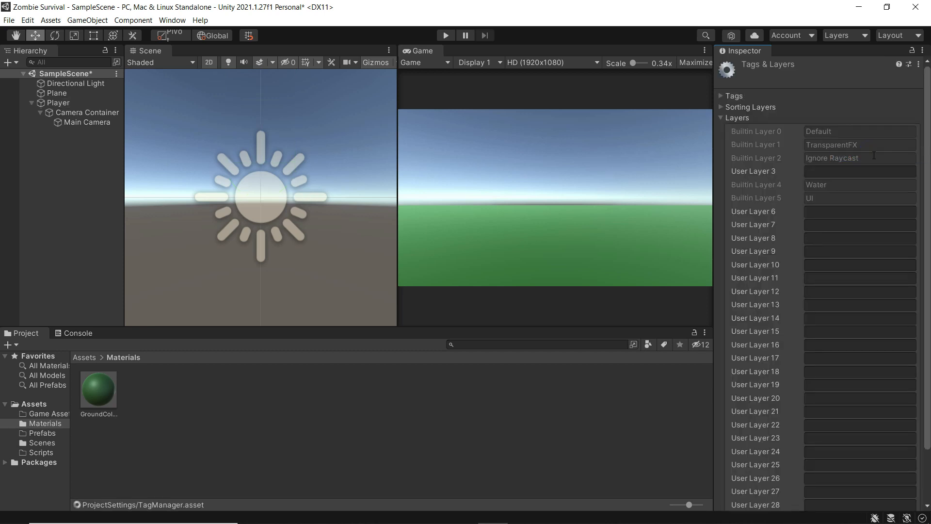
pyautogui.click(820, 216)
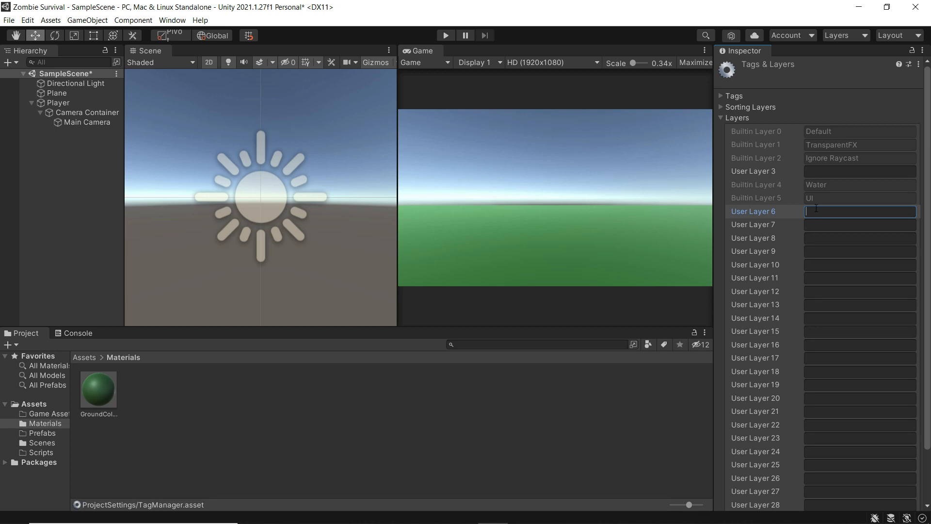
pyautogui.click(817, 237)
pyautogui.write('Player')
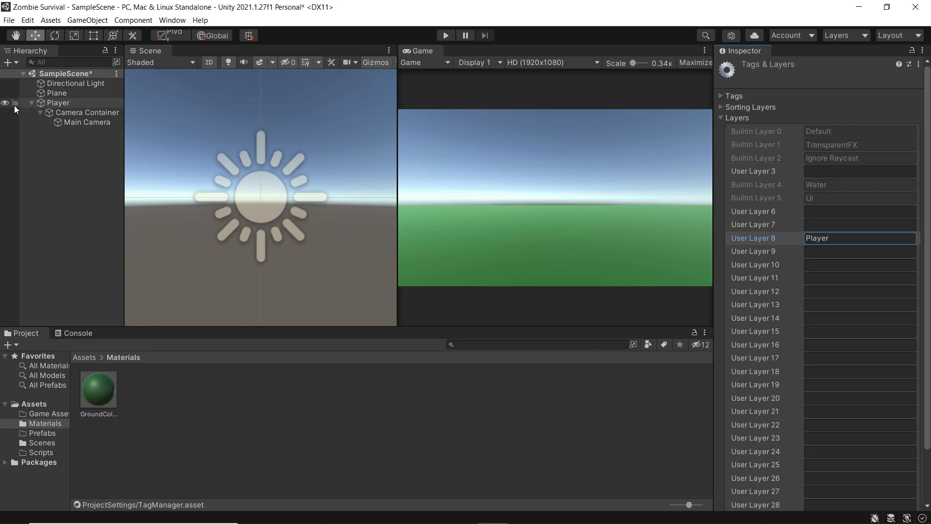
# Assign the Player layer to the Player object only, leaving out its child objects.
pyautogui.click(56, 103)
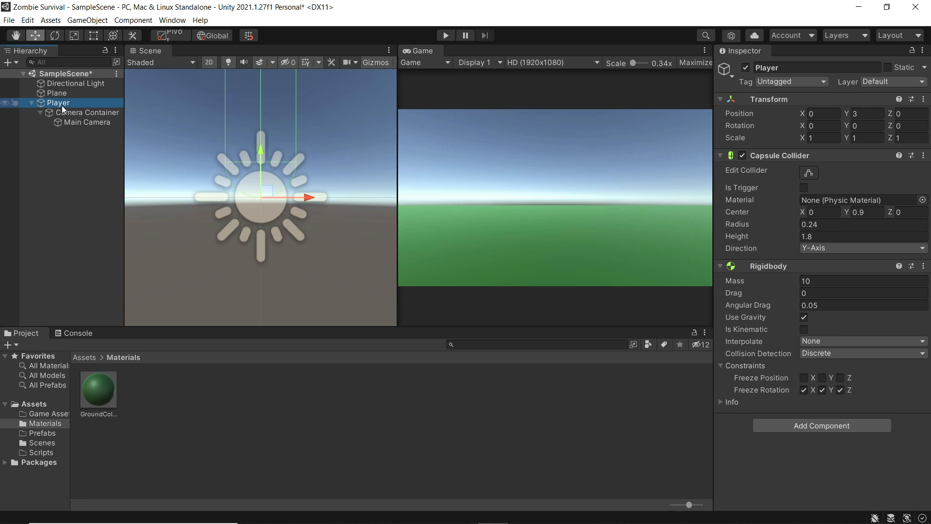
pyautogui.click(877, 82)
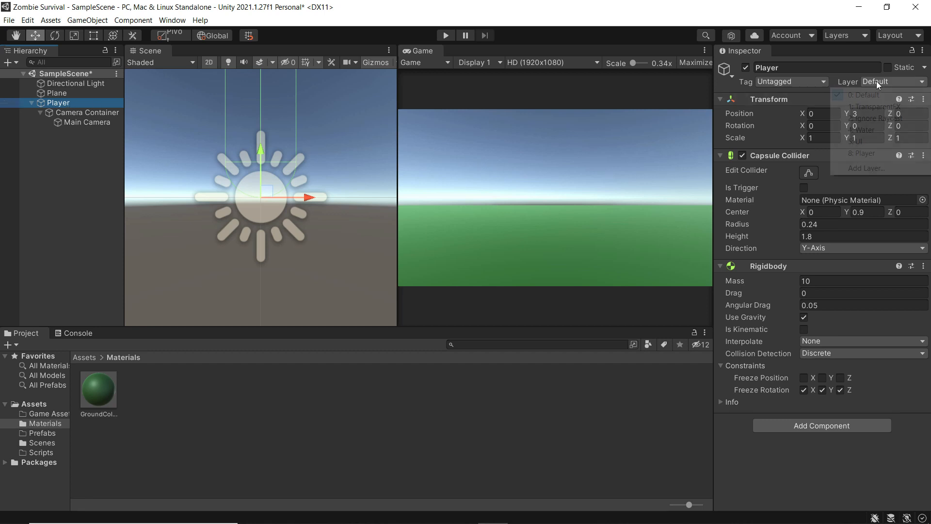
pyautogui.click(883, 153)
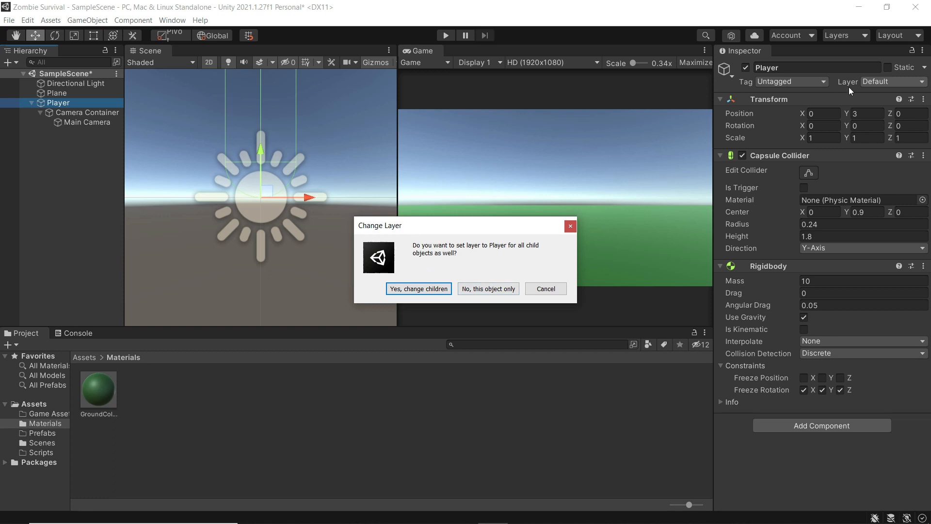
pyautogui.click(487, 289)
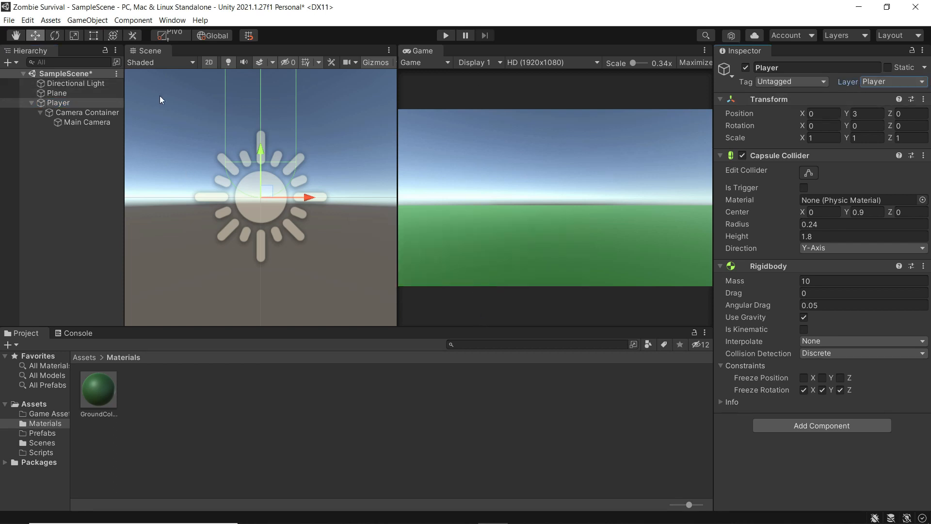
# Set the Player object's tag to Player.
pyautogui.click(101, 112)
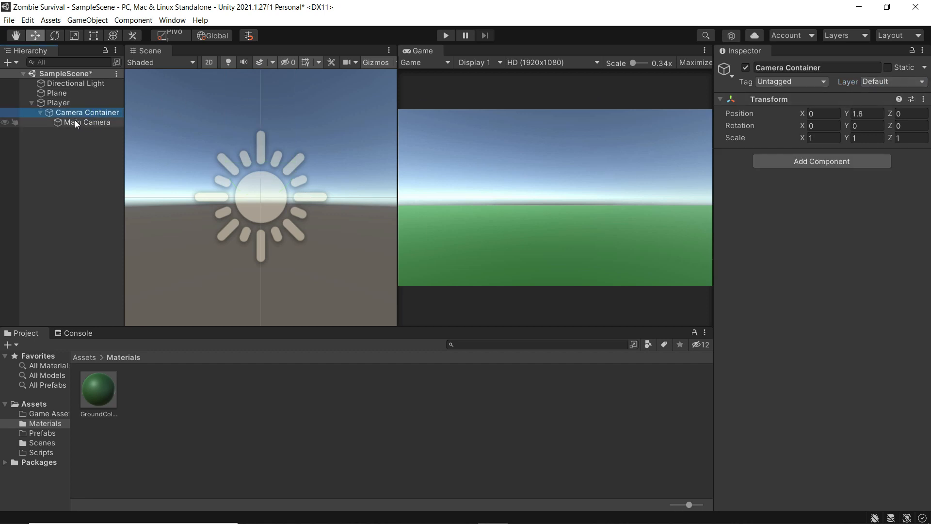
pyautogui.click(58, 102)
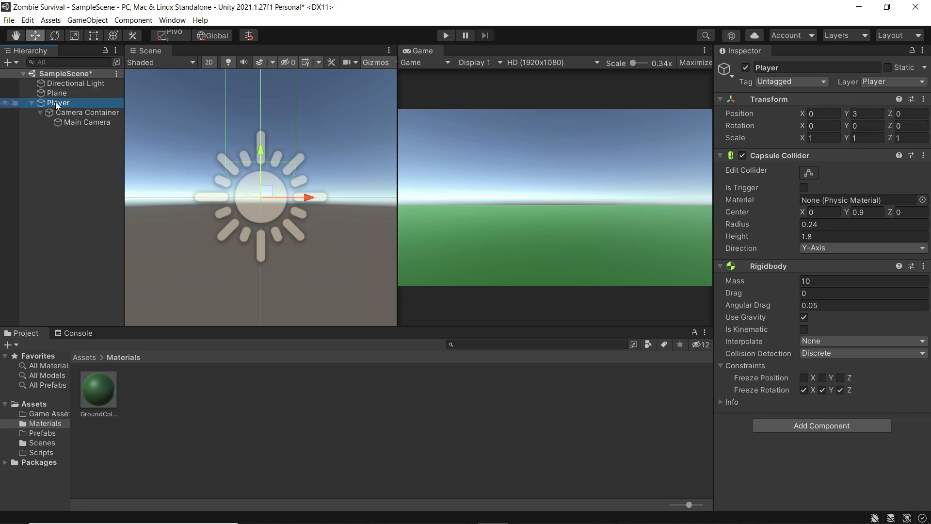
pyautogui.click(779, 84)
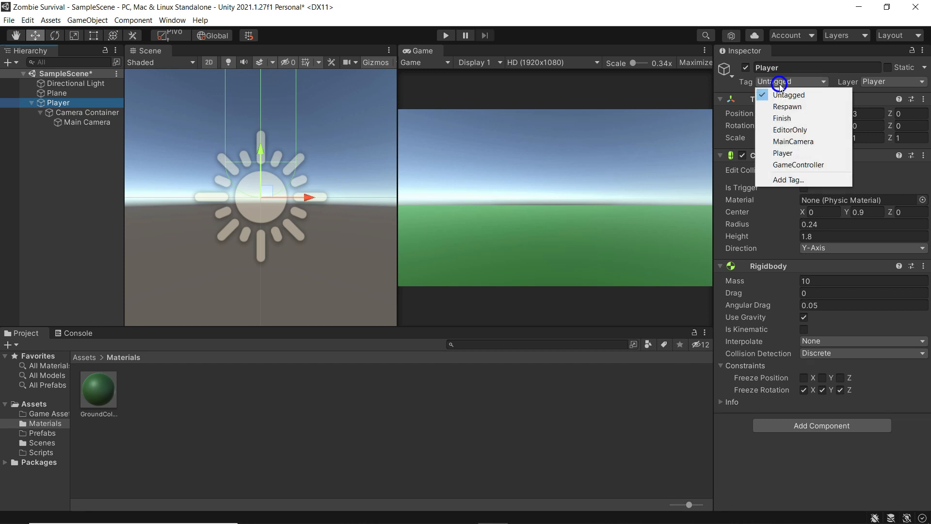
pyautogui.click(784, 154)
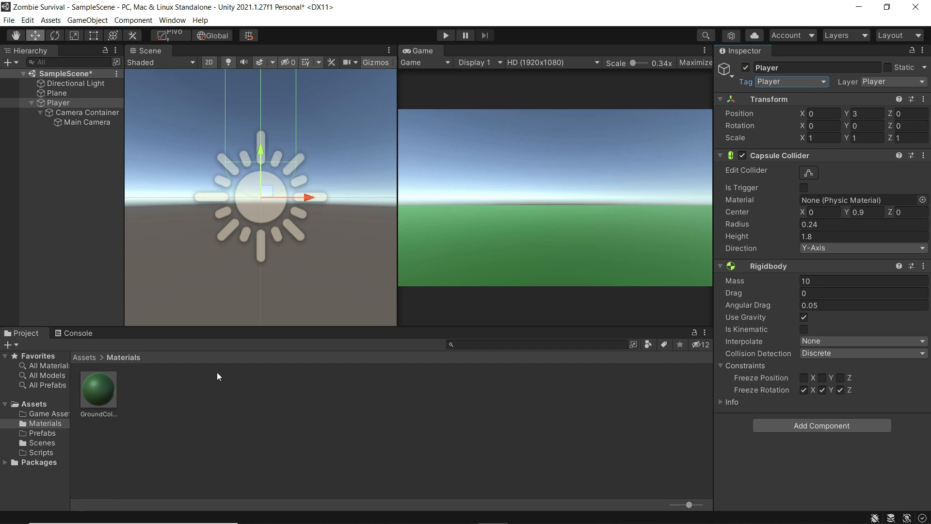
# Create a C# script named PlayerController in the Scripts folder and attach it to the Player object.
pyautogui.click(40, 452)
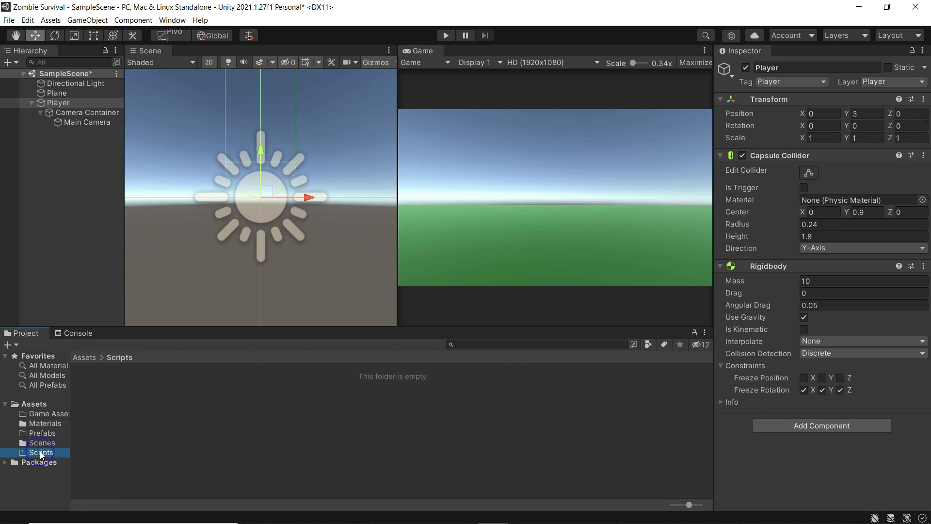
pyautogui.rightClick(166, 426)
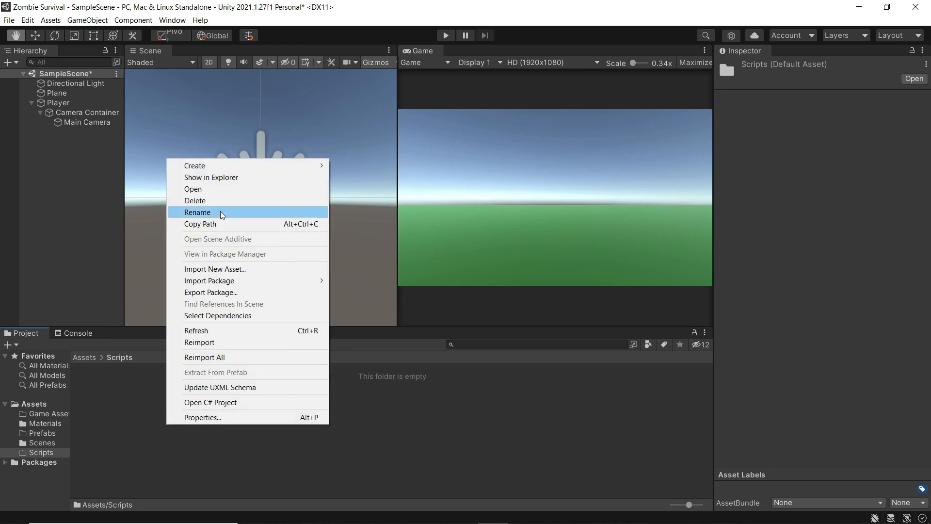
pyautogui.moveTo(220, 167)
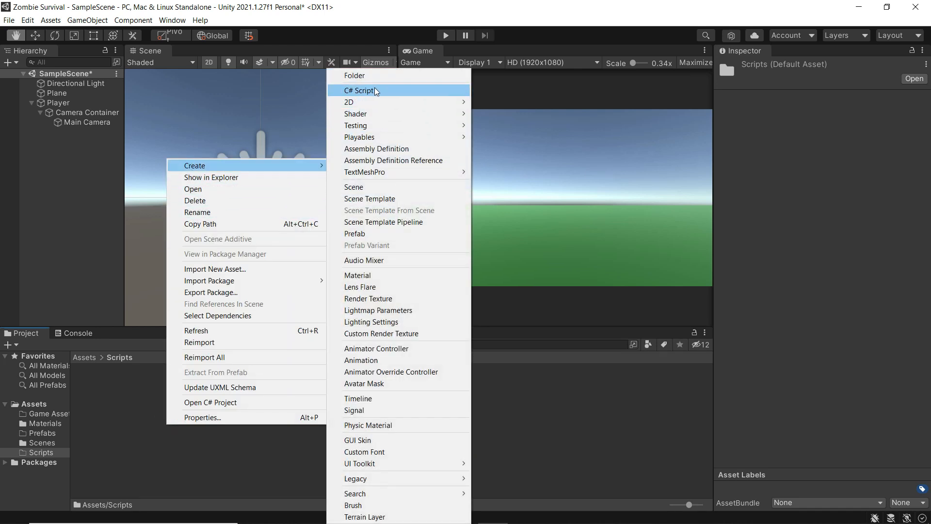
pyautogui.click(359, 91)
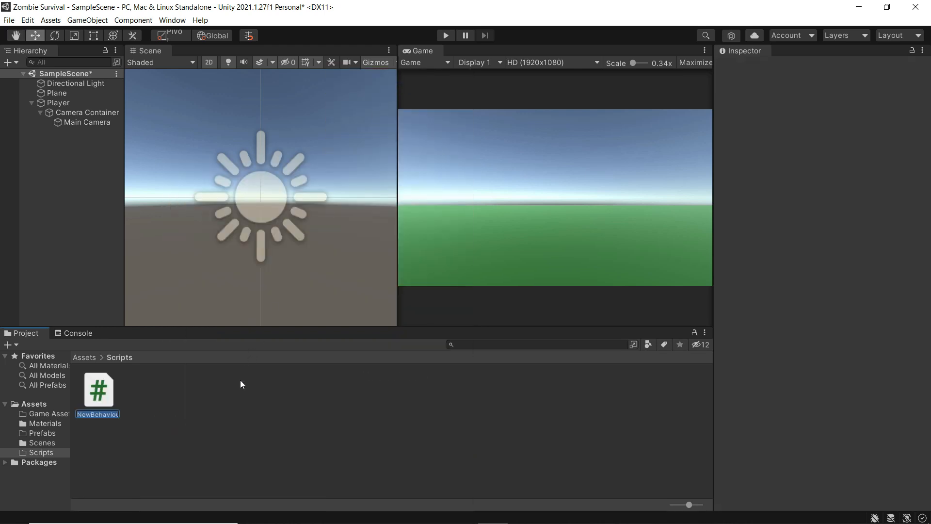
pyautogui.write('Player')
pyautogui.write('C')
pyautogui.write('ontrol')
pyautogui.write('ler')
pyautogui.press('Return')
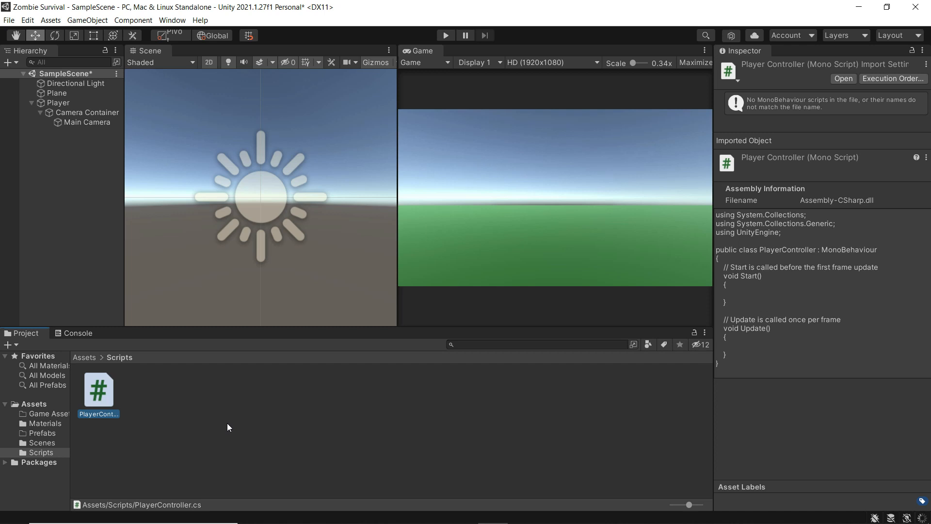
pyautogui.click(57, 103)
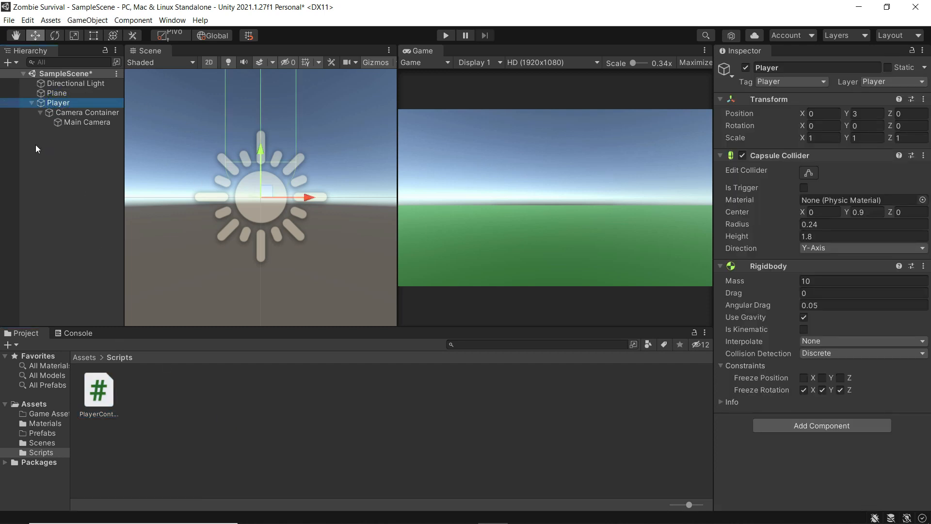
pyautogui.moveTo(93, 390); pyautogui.dragTo(784, 147)
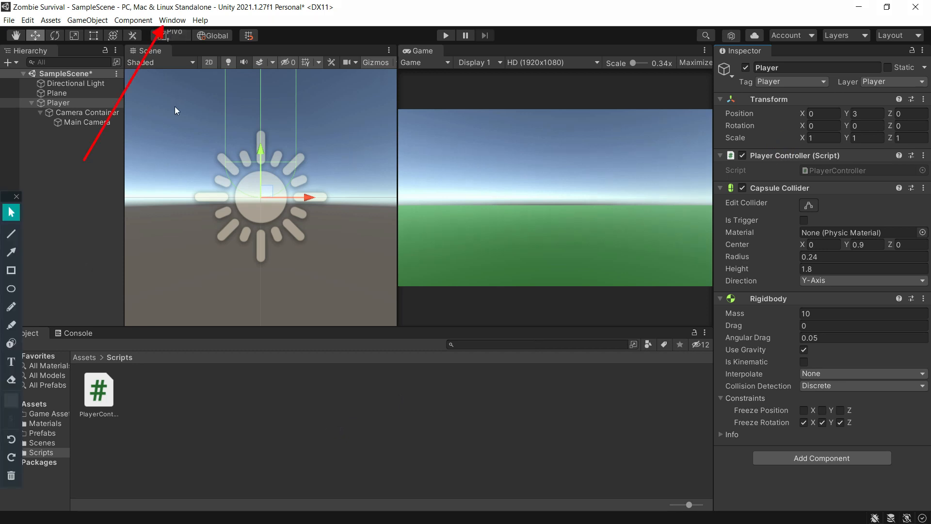
# Find the Input System package in the Unity Registry by searching for "input" and install it.
pyautogui.click(171, 20)
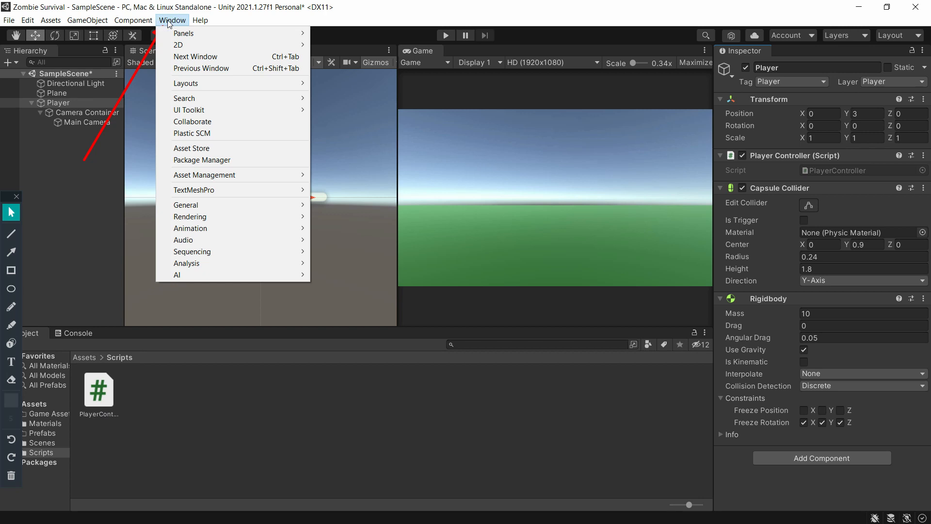
pyautogui.click(200, 163)
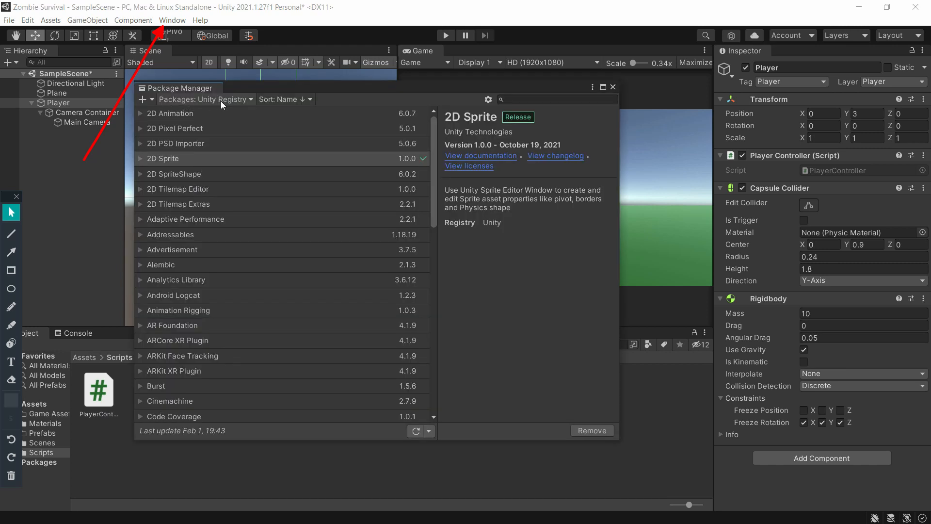
pyautogui.click(515, 99)
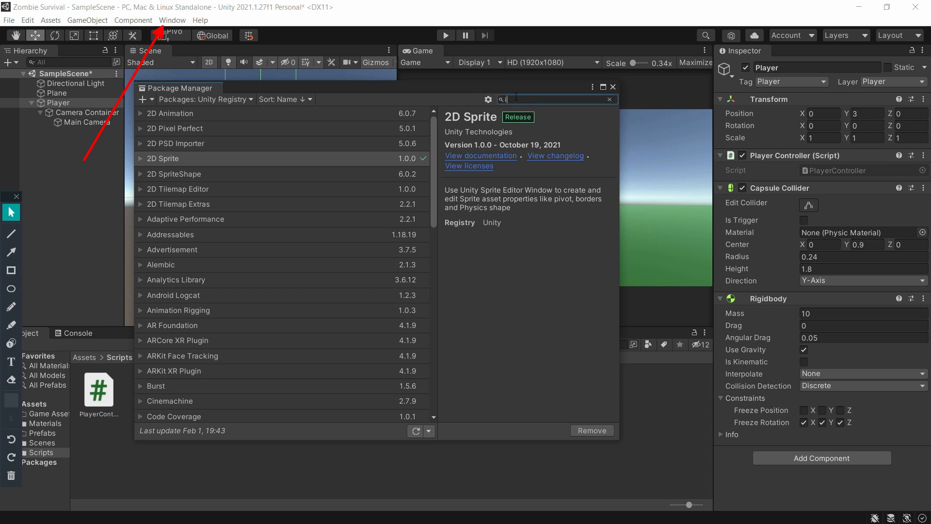
pyautogui.write('input')
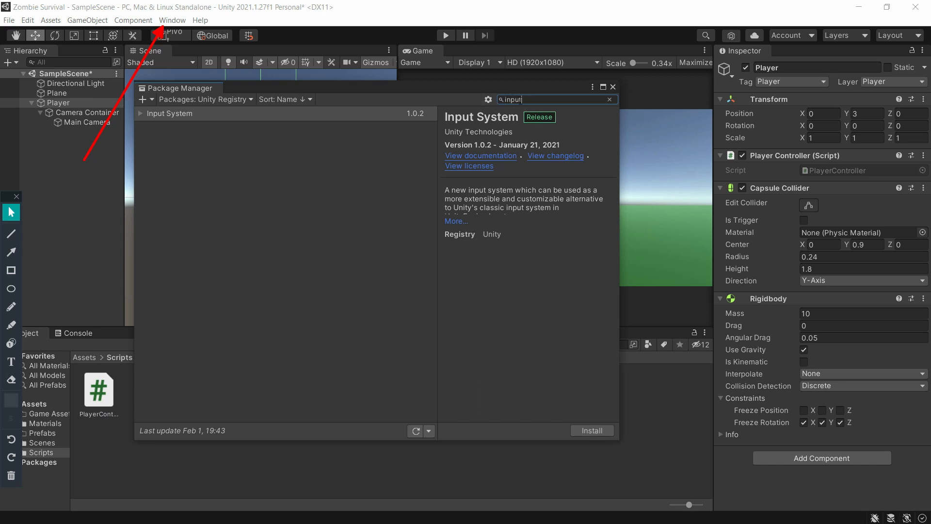
pyautogui.click(185, 114)
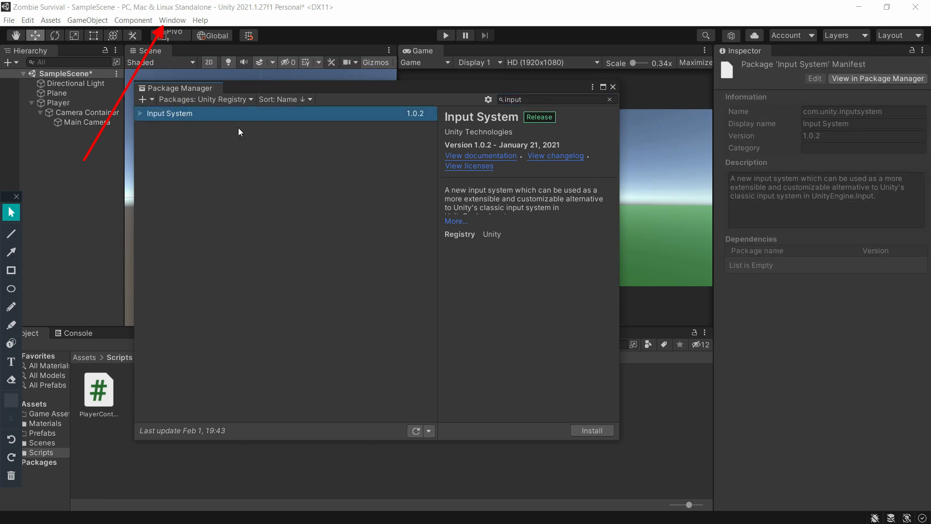
pyautogui.click(591, 431)
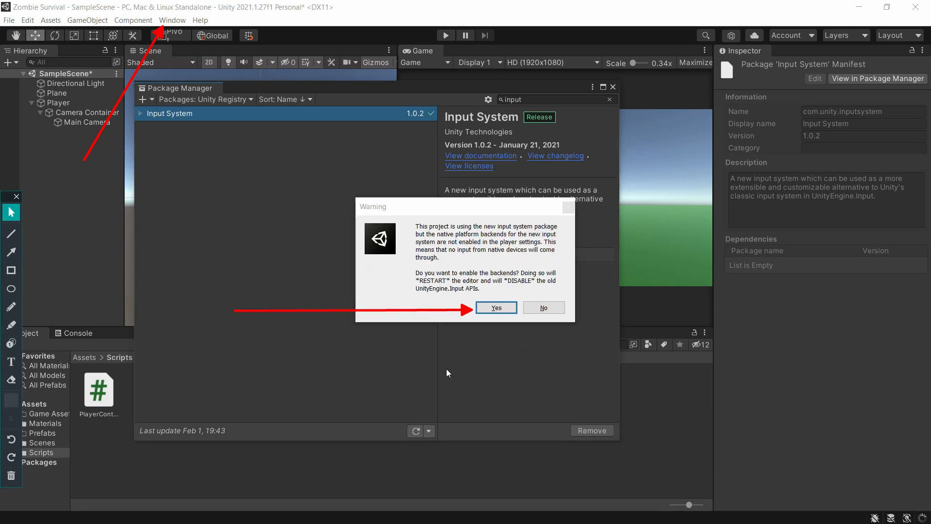
# Enable the new input system backends with an editor restart, saving SampleScene's changes, and close the Package Manager.
pyautogui.click(496, 309)
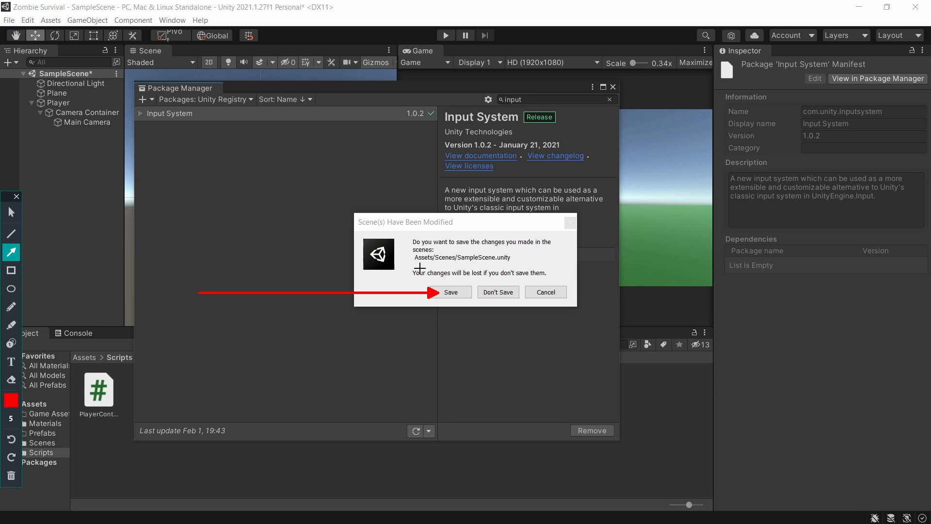
pyautogui.click(12, 213)
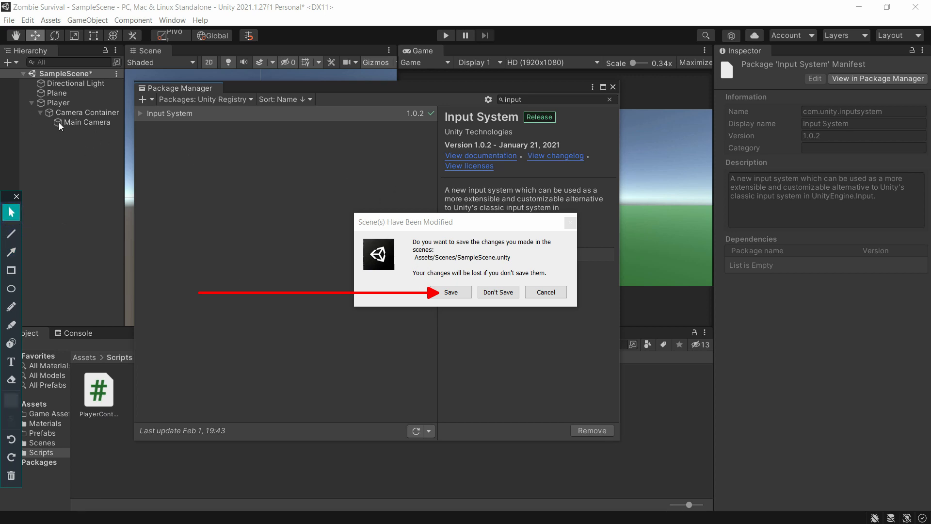
pyautogui.click(450, 292)
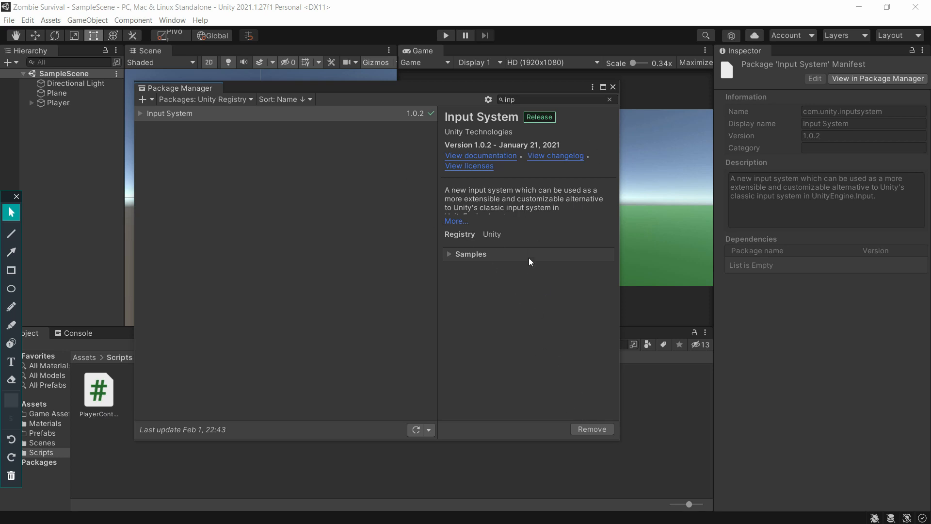
pyautogui.click(613, 87)
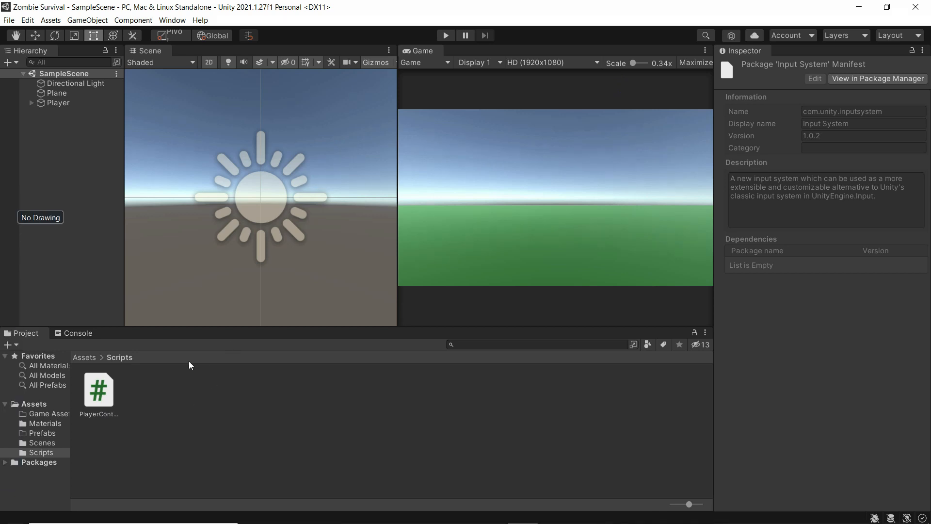
# Create a new folder named Other directly inside Assets.
pyautogui.click(37, 404)
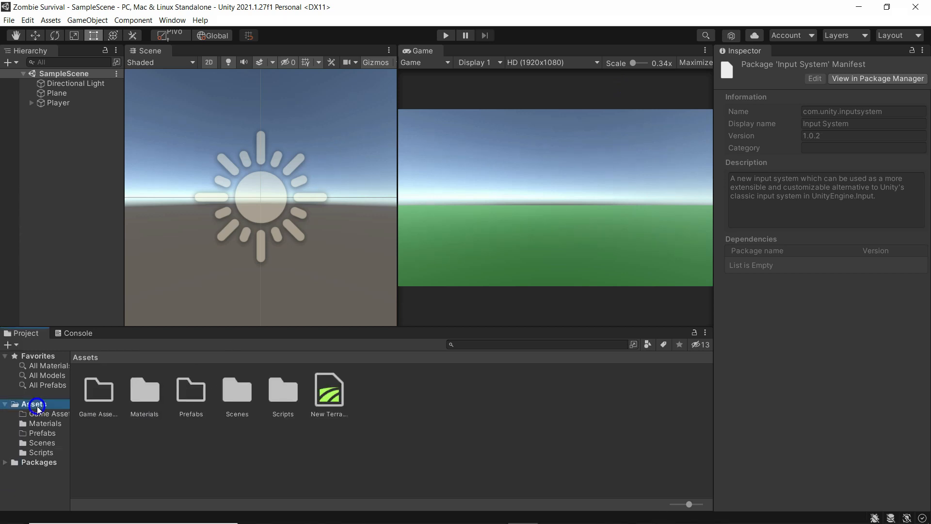
pyautogui.rightClick(208, 450)
pyautogui.moveTo(265, 193)
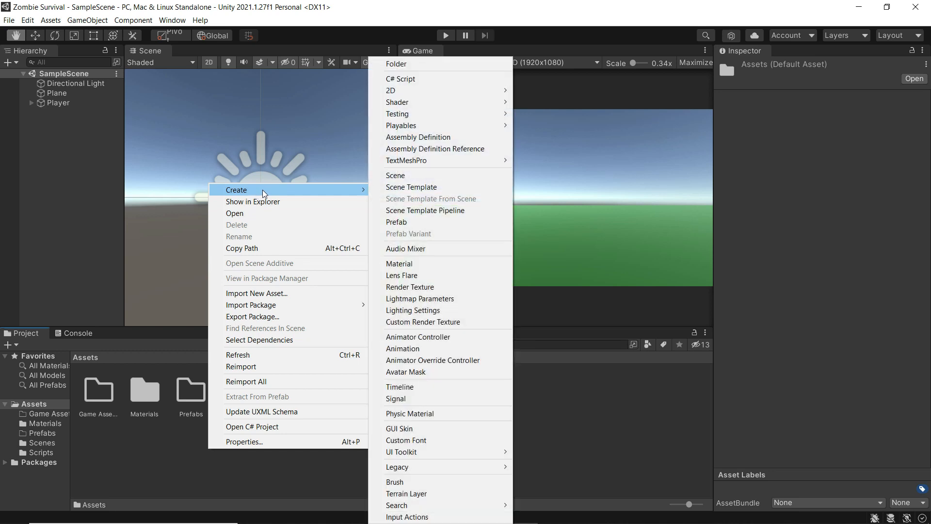
pyautogui.click(441, 66)
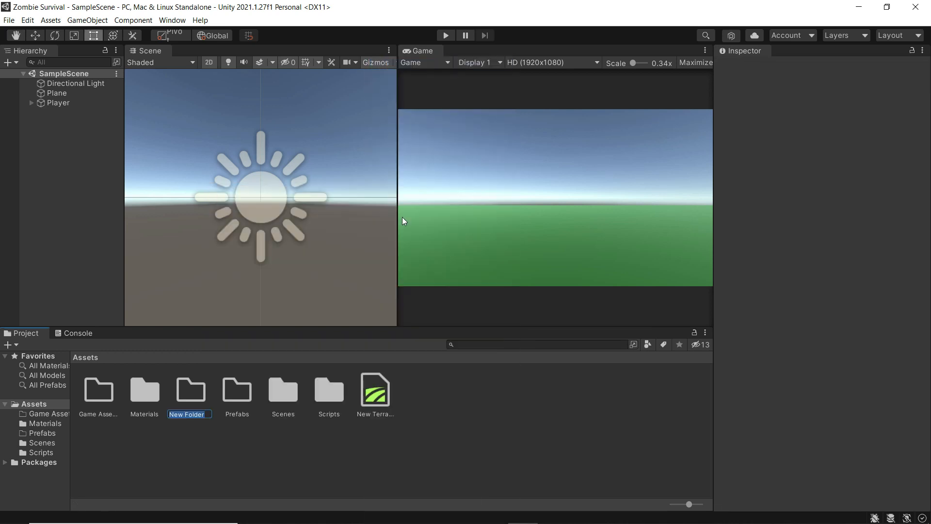
pyautogui.write('Other')
pyautogui.press('Return')
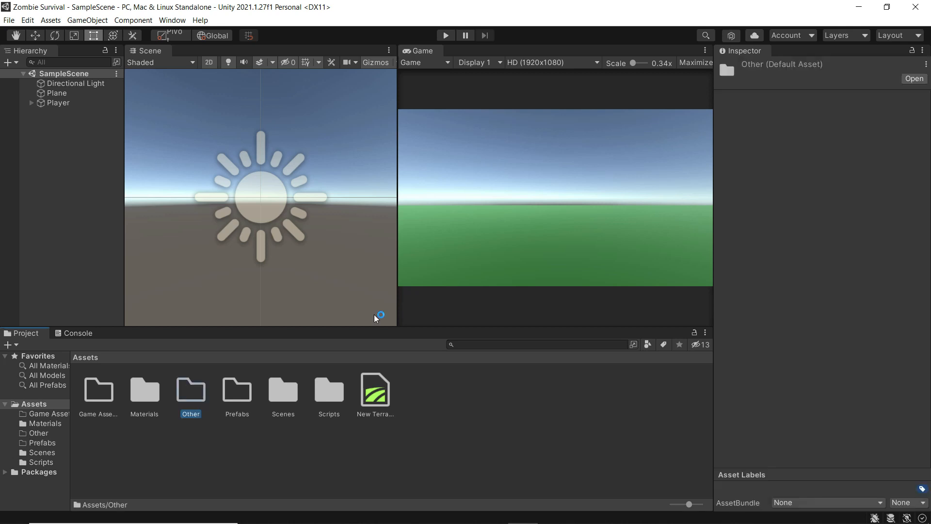
# Create an Input Actions asset named "Player Controler input" inside the Other folder.
pyautogui.doubleClick(194, 394)
pyautogui.rightClick(198, 399)
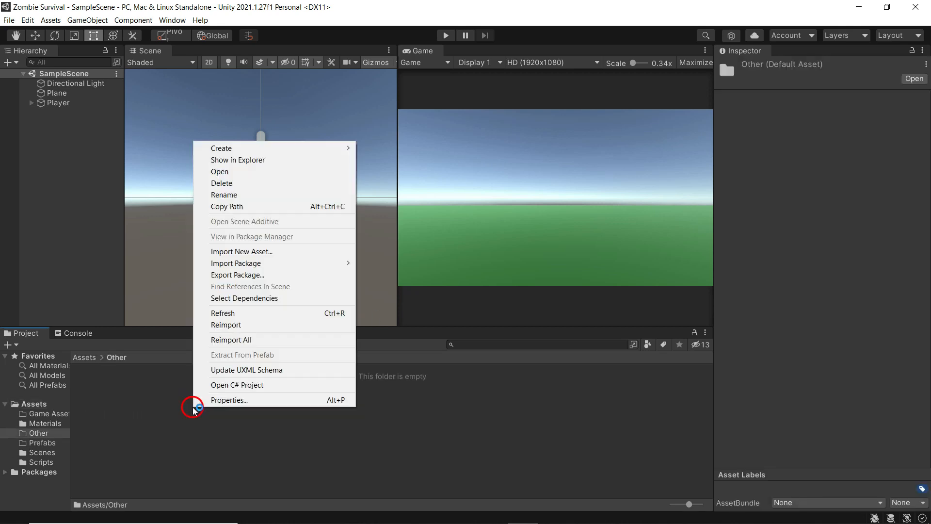
pyautogui.moveTo(256, 152)
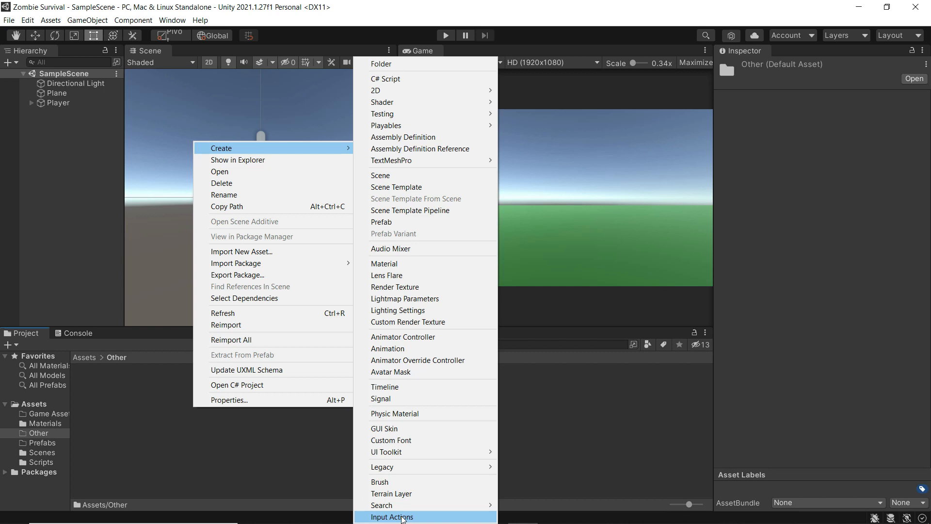
pyautogui.click(402, 517)
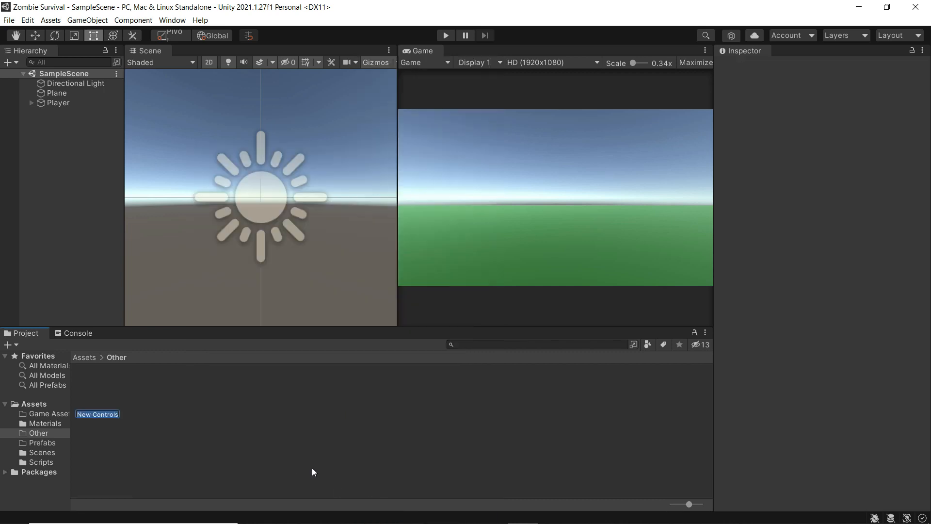
pyautogui.write('Player')
pyautogui.write(' Contr')
pyautogui.write('ole')
pyautogui.write('r')
pyautogui.write(' in')
pyautogui.write('put')
pyautogui.press('Return')
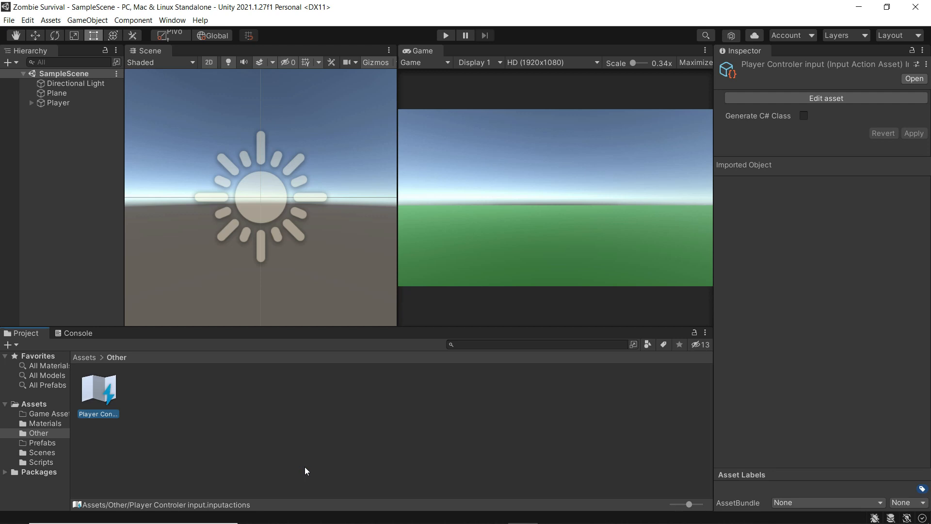
# Open the Player Controler input asset for editing and add an action map named Main.
pyautogui.doubleClick(104, 396)
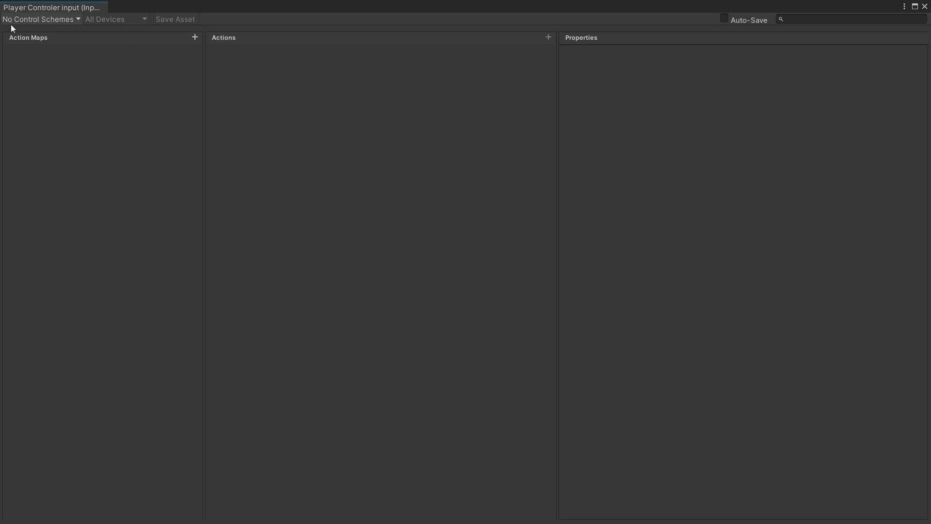
pyautogui.click(195, 38)
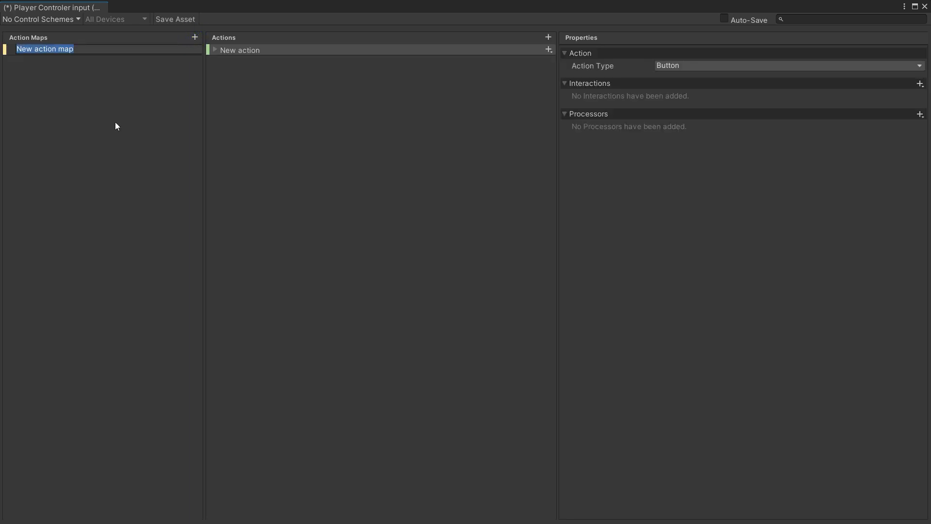
pyautogui.write('Main')
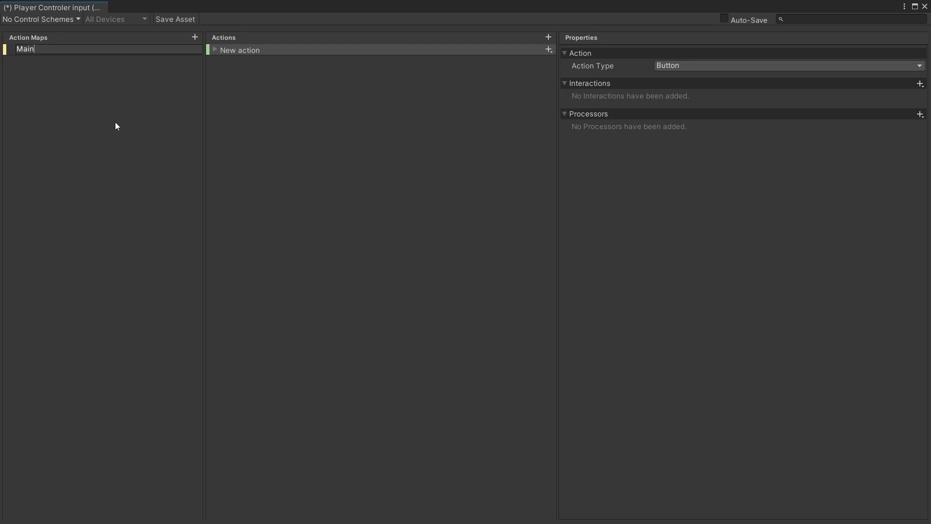
pyautogui.press('Return')
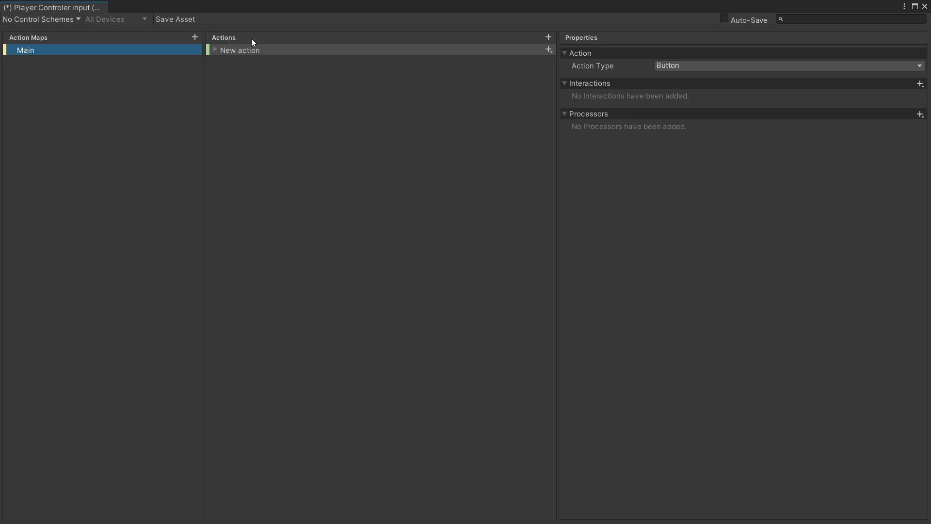
# Delete the default "New action" from the Main action map.
pyautogui.click(263, 52)
pyautogui.click(215, 49)
pyautogui.click(215, 49)
pyautogui.rightClick(249, 51)
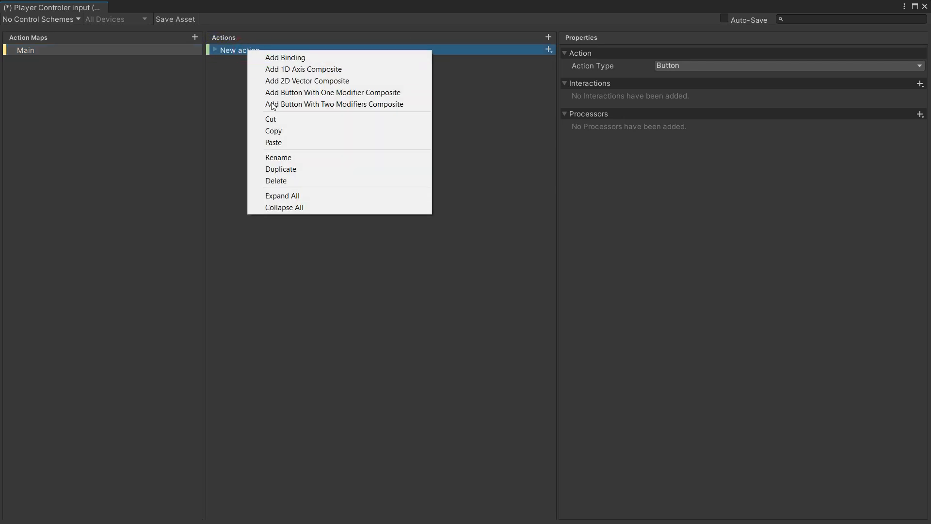
pyautogui.click(287, 181)
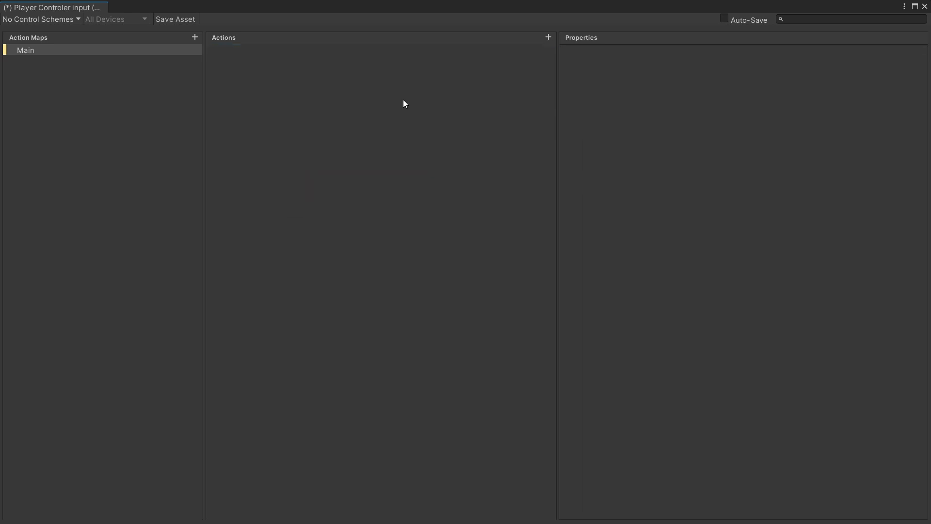
# Add an action named Movement to the Main action map and set its action type to Value.
pyautogui.click(549, 38)
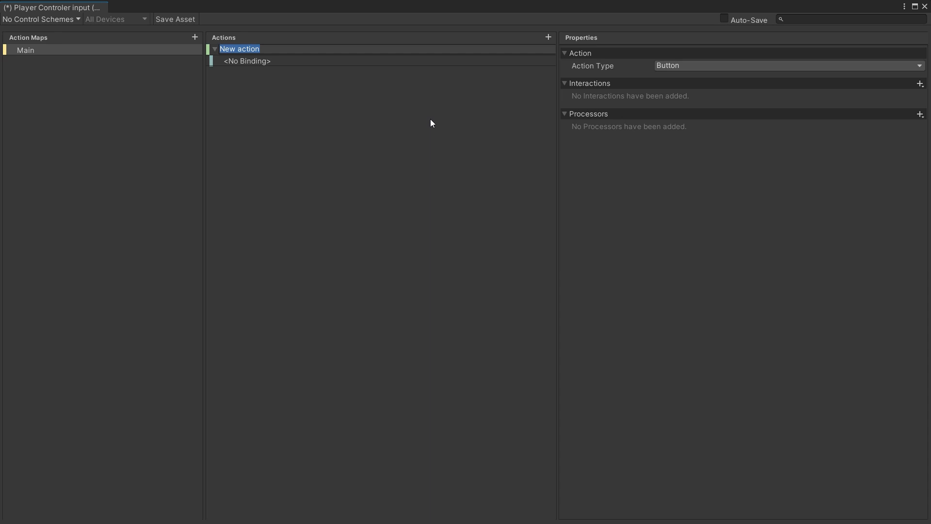
pyautogui.write('Movement')
pyautogui.press('Return')
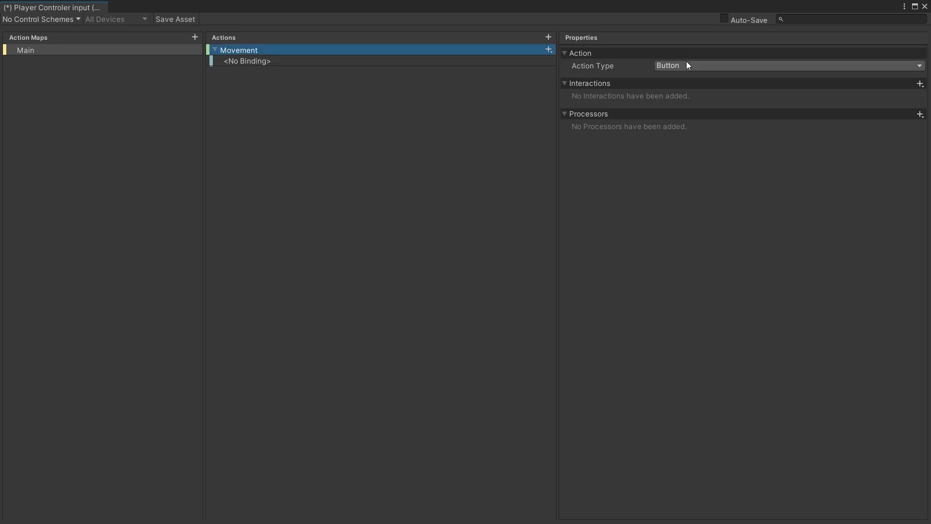
pyautogui.click(708, 68)
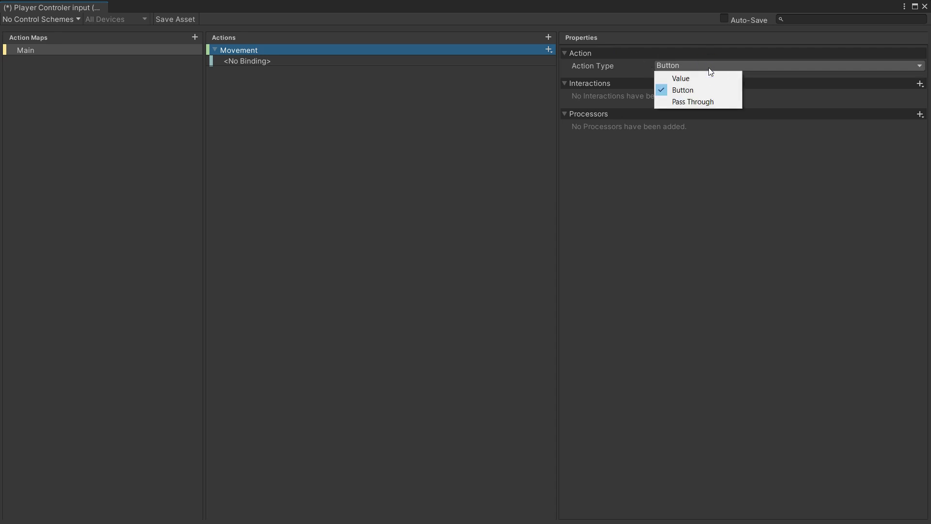
pyautogui.click(687, 79)
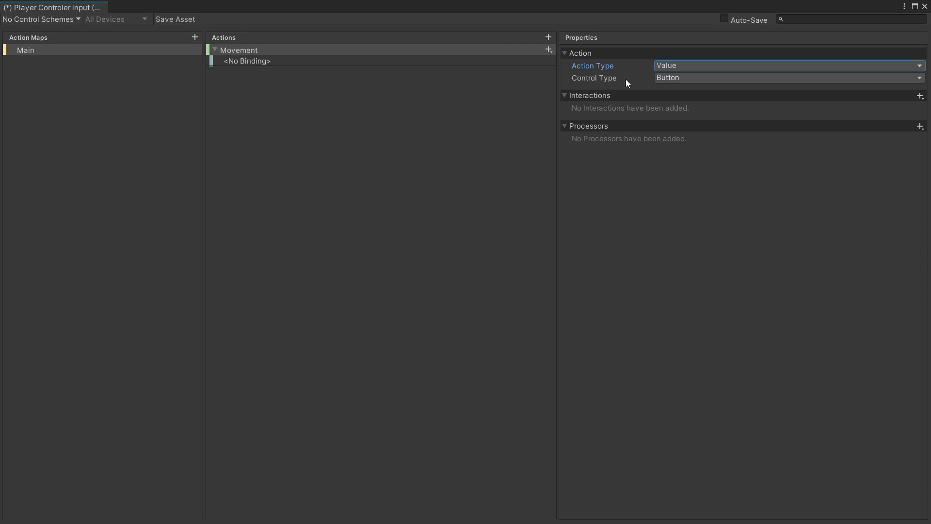
# Set the Movement action's control type to Vector 2 and add a 2D Vector composite to it.
pyautogui.click(674, 80)
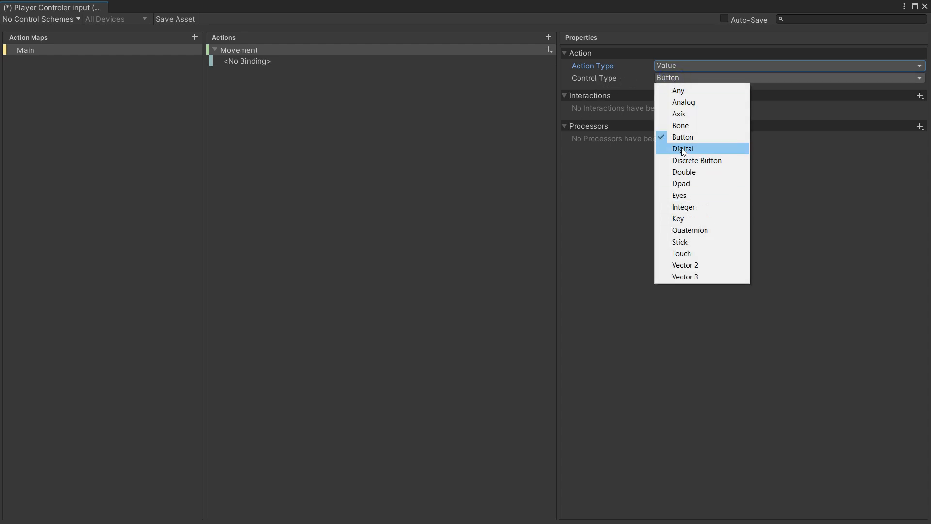
pyautogui.click(692, 268)
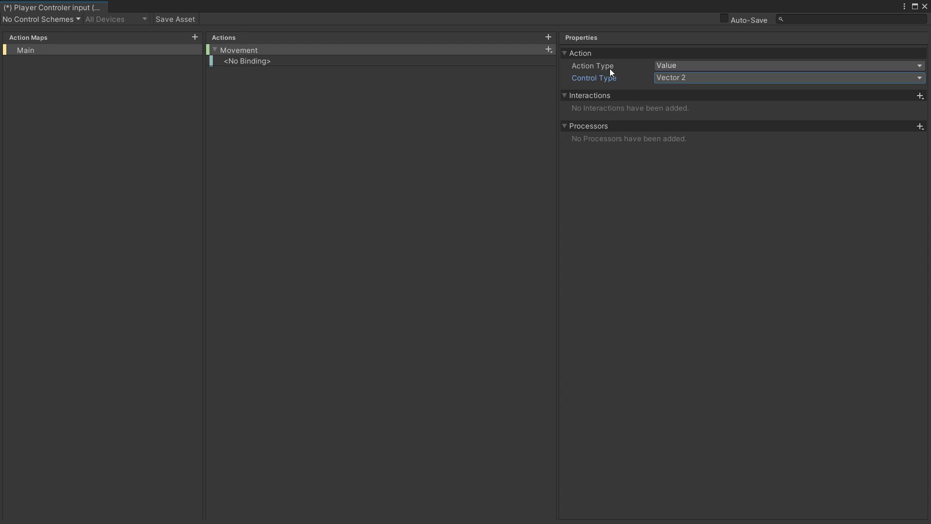
pyautogui.click(549, 49)
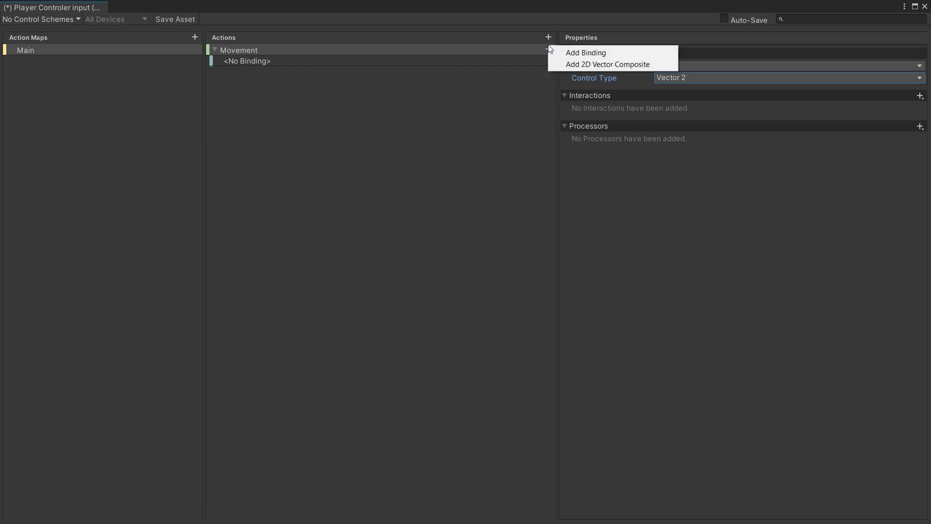
pyautogui.click(603, 65)
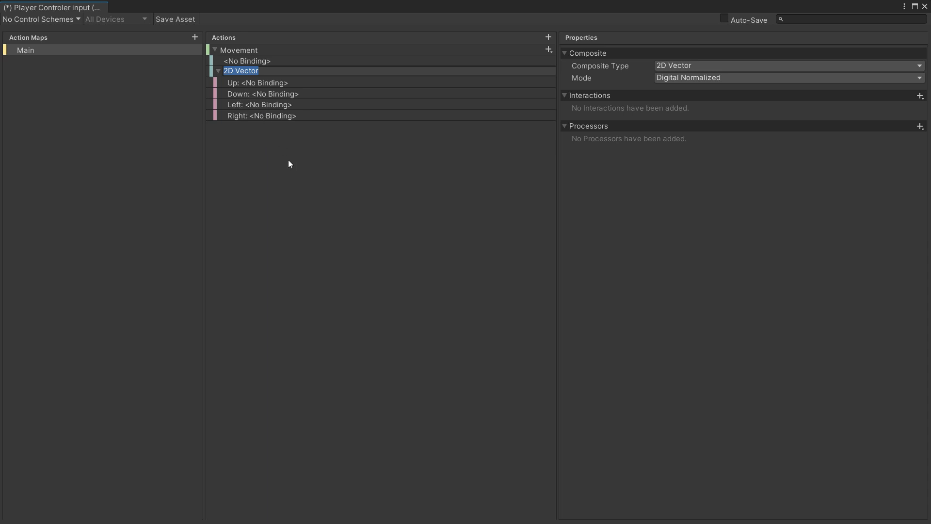
pyautogui.click(260, 84)
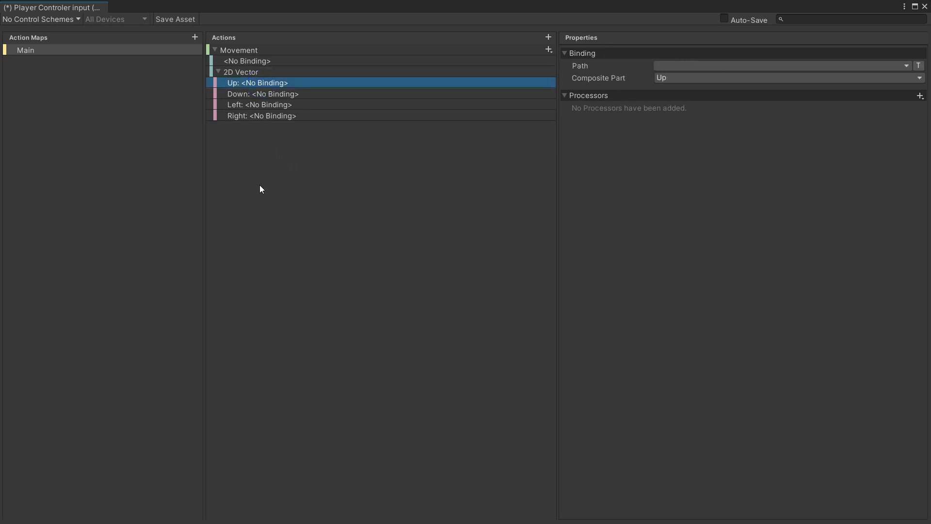
# Delete the empty default binding from the Movement action.
pyautogui.click(235, 62)
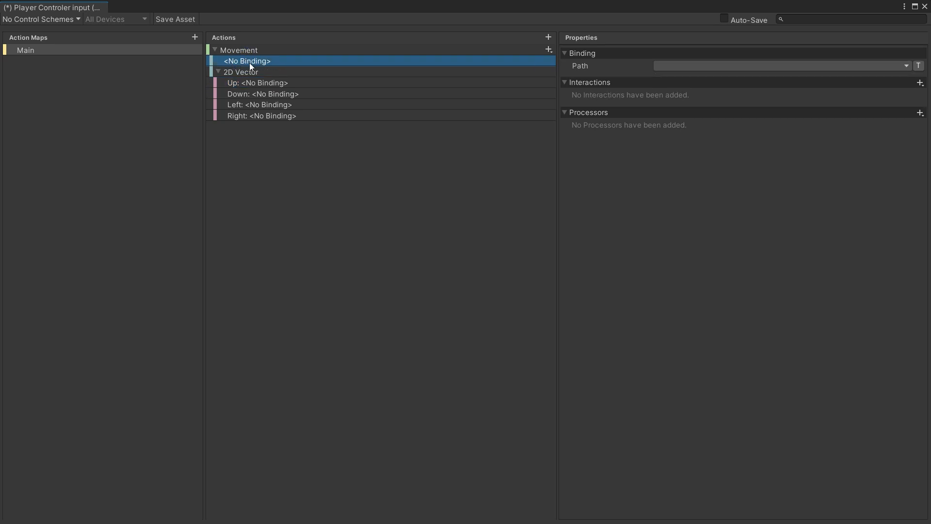
pyautogui.rightClick(249, 62)
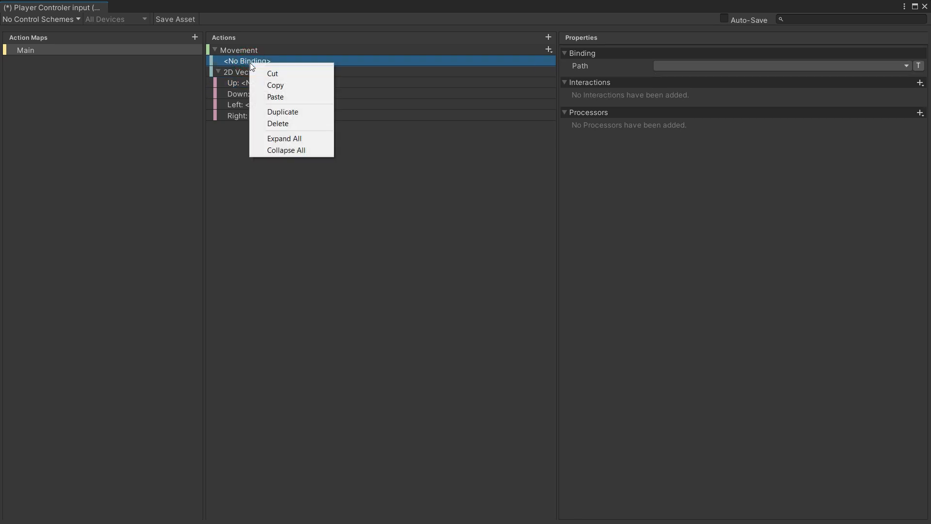
pyautogui.click(269, 124)
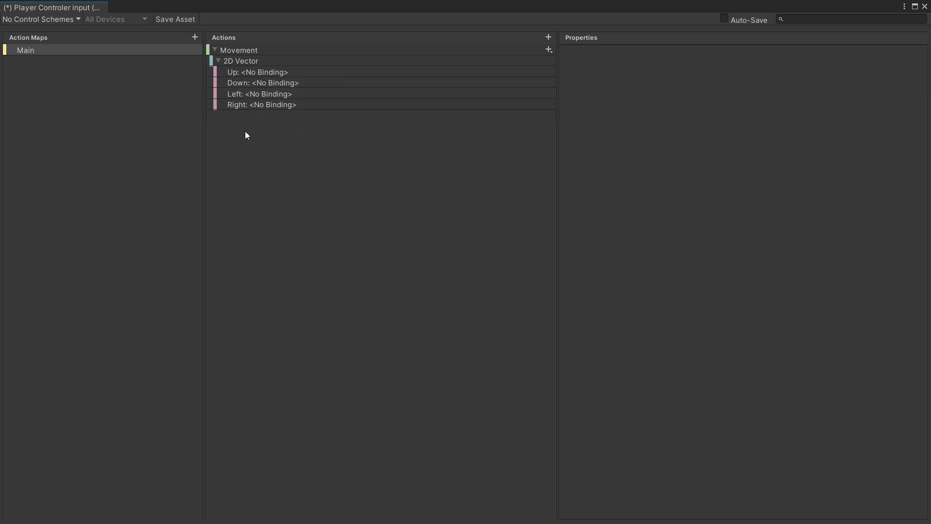
# Rename the 2D Vector composite under the Movement action to Move.
pyautogui.rightClick(245, 63)
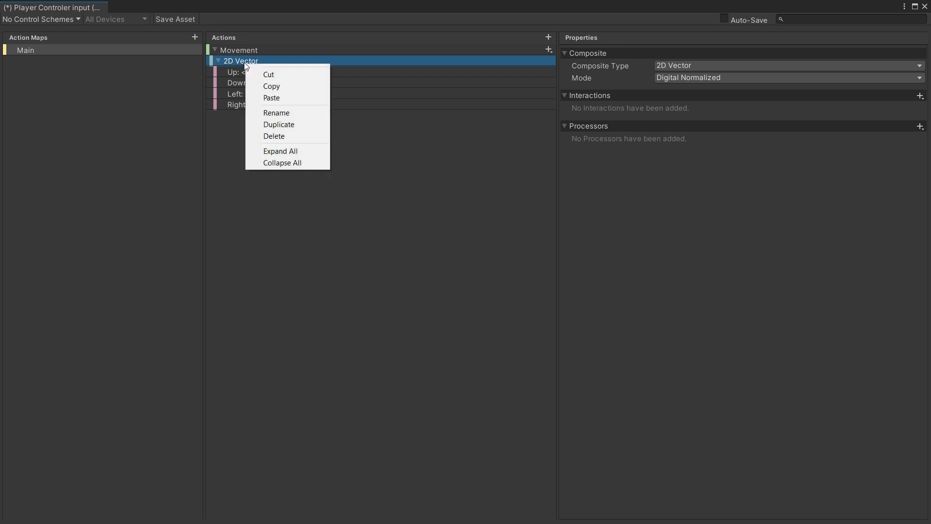
pyautogui.click(264, 113)
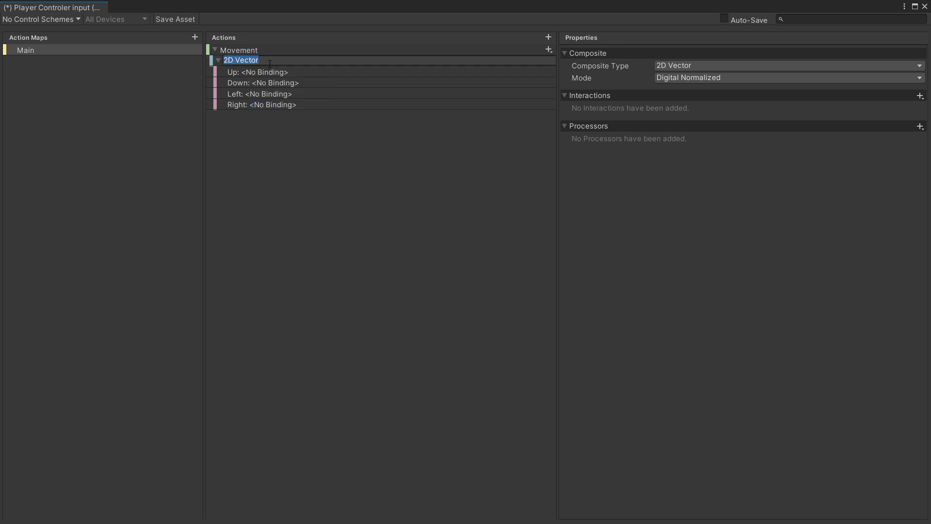
pyautogui.write('Move')
pyautogui.press('Return')
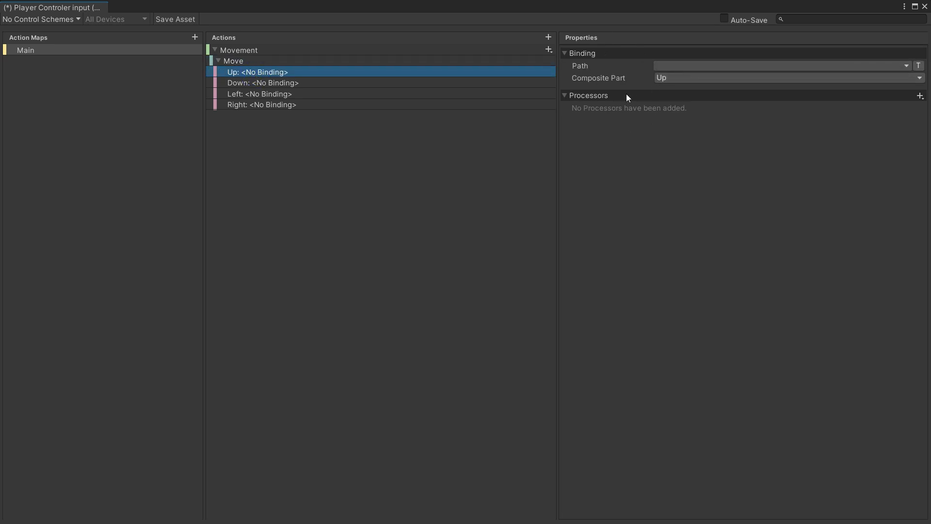
# Bind the Move composite's Up part to W [Keyboard] and its Down part to S [Keyboard].
pyautogui.click(671, 68)
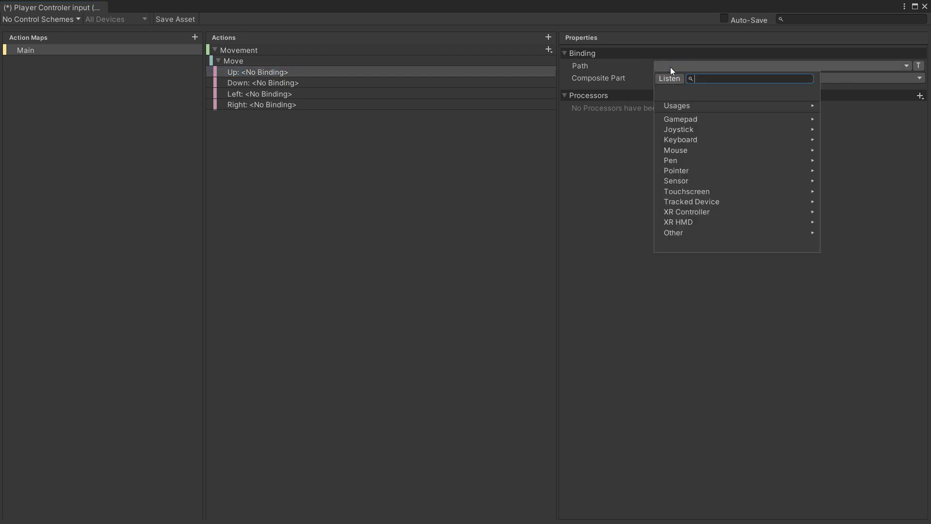
pyautogui.write('w')
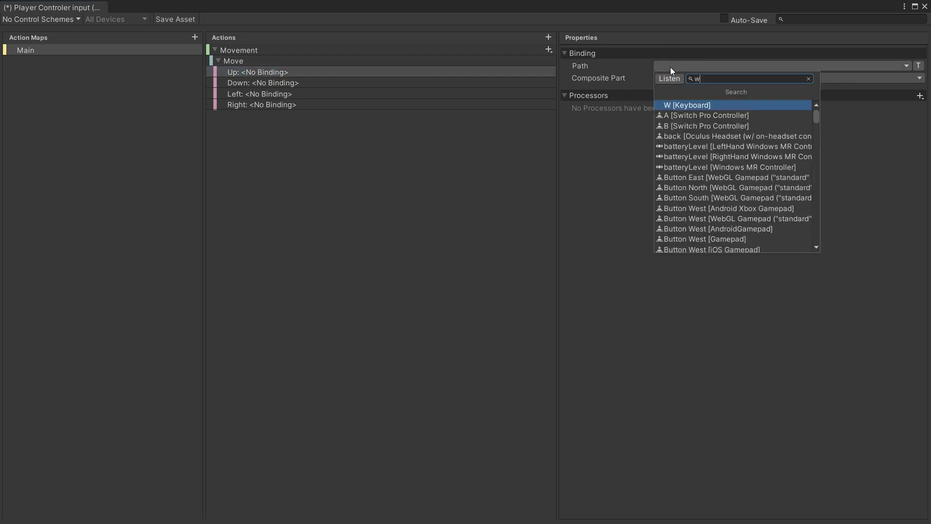
pyautogui.click(689, 105)
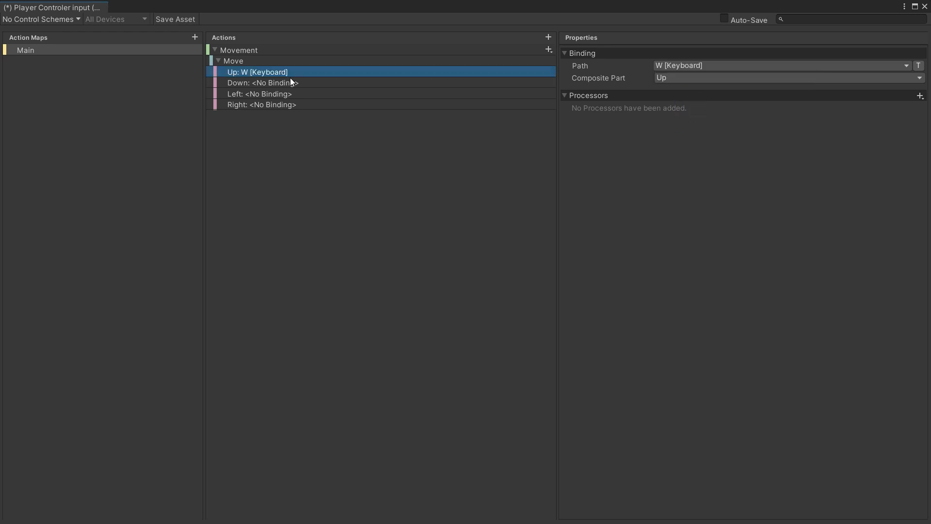
pyautogui.click(247, 84)
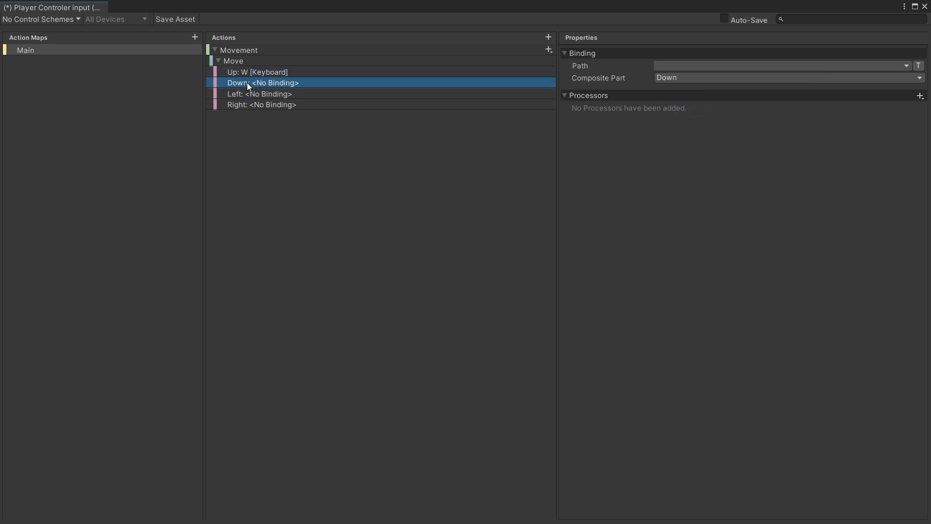
pyautogui.click(668, 66)
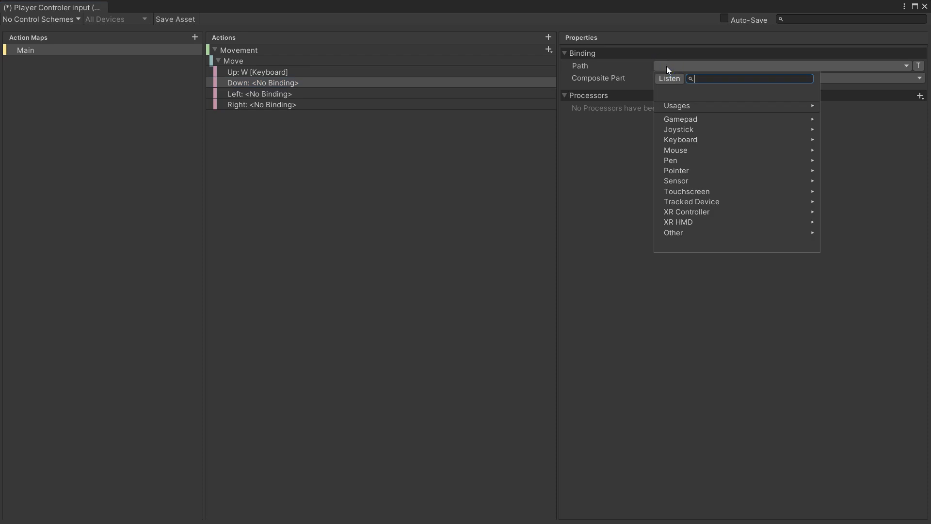
pyautogui.write('s')
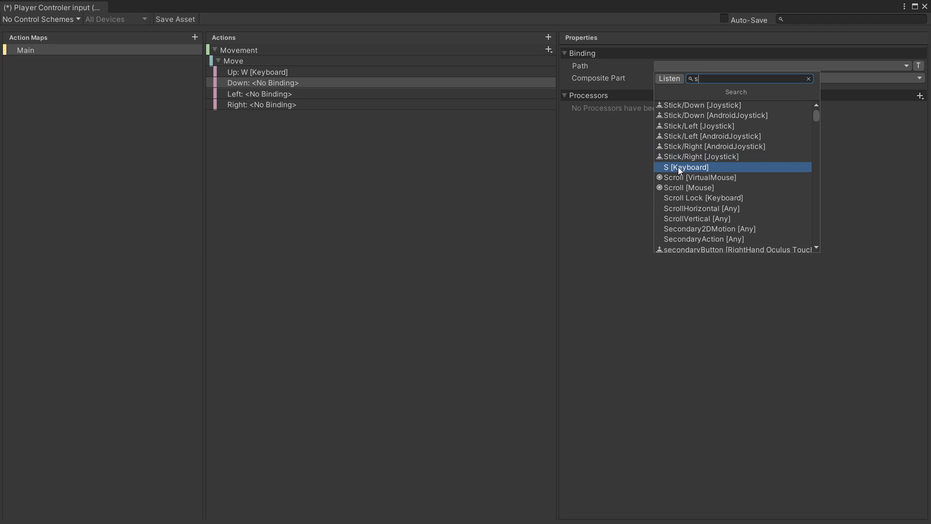
pyautogui.click(694, 168)
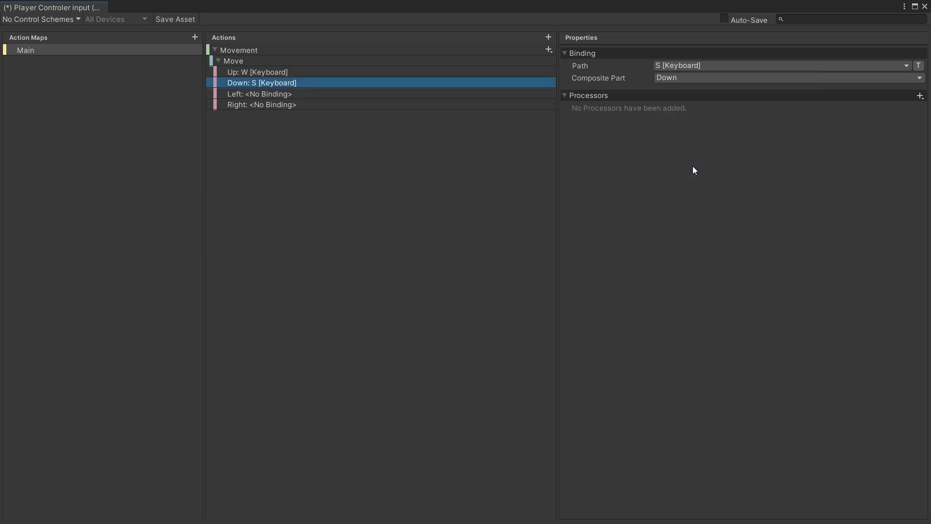
# Bind the Move composite's Left part to A [Keyboard] and its Right part to D [Keyboard].
pyautogui.click(270, 95)
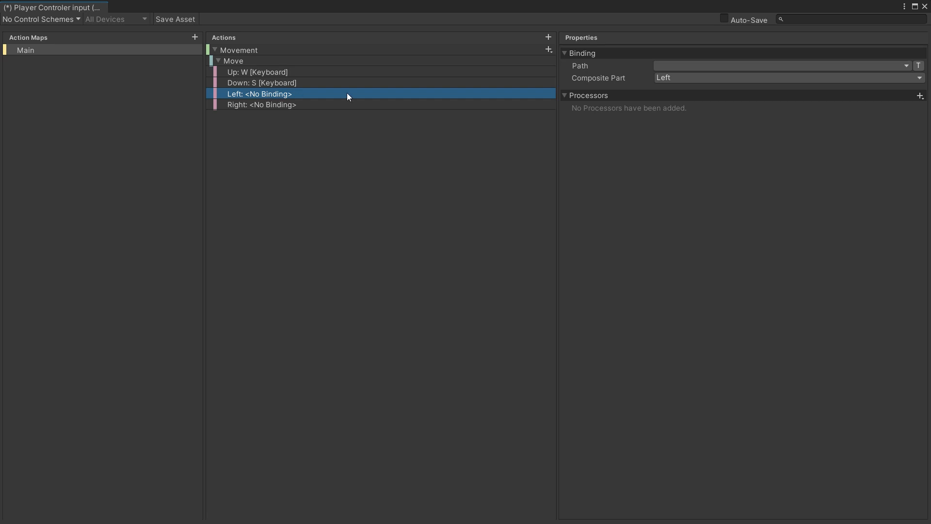
pyautogui.click(664, 68)
pyautogui.write('a')
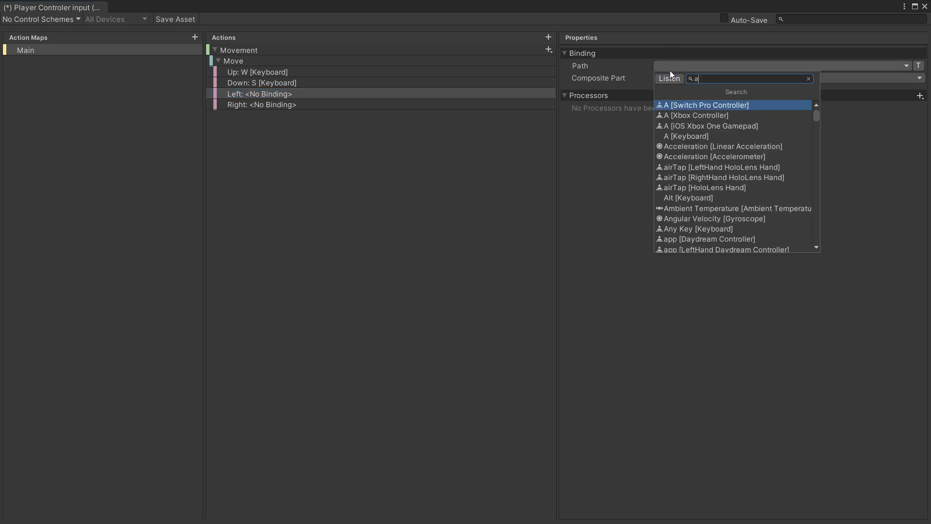
pyautogui.click(691, 136)
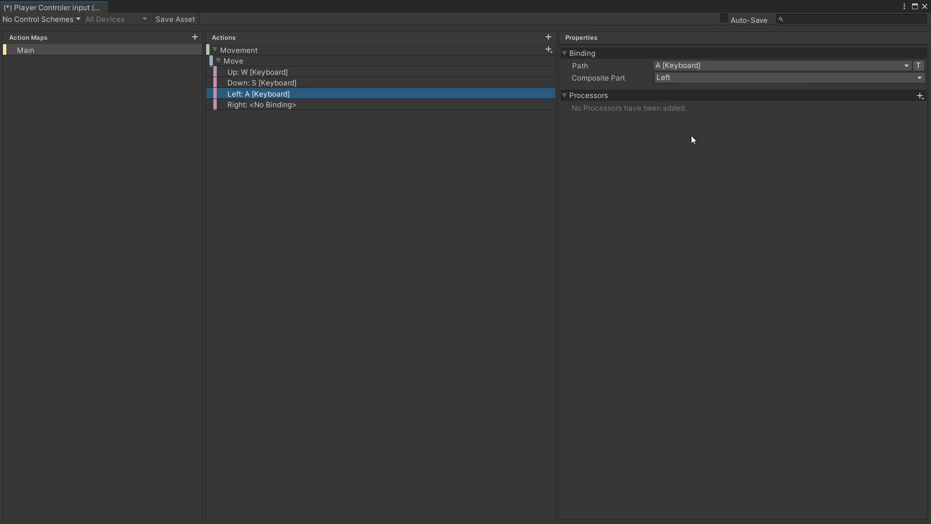
pyautogui.click(264, 106)
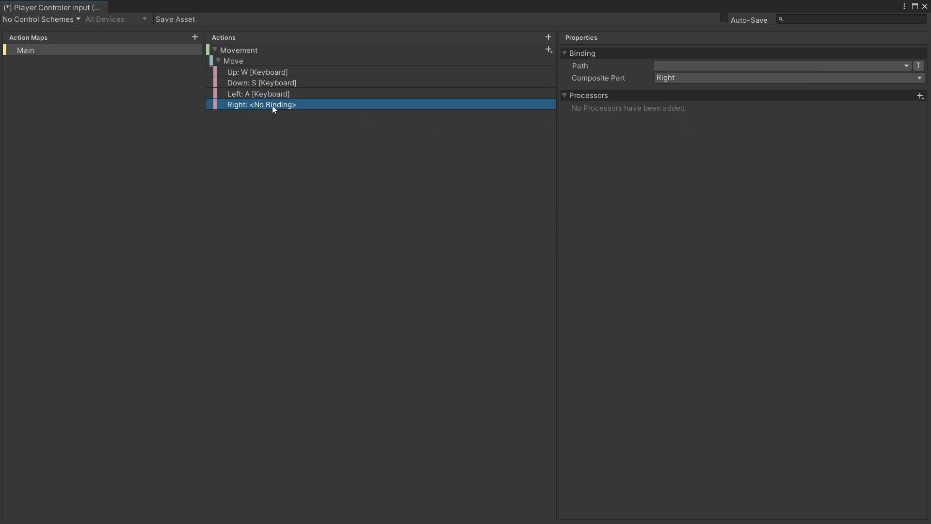
pyautogui.click(665, 68)
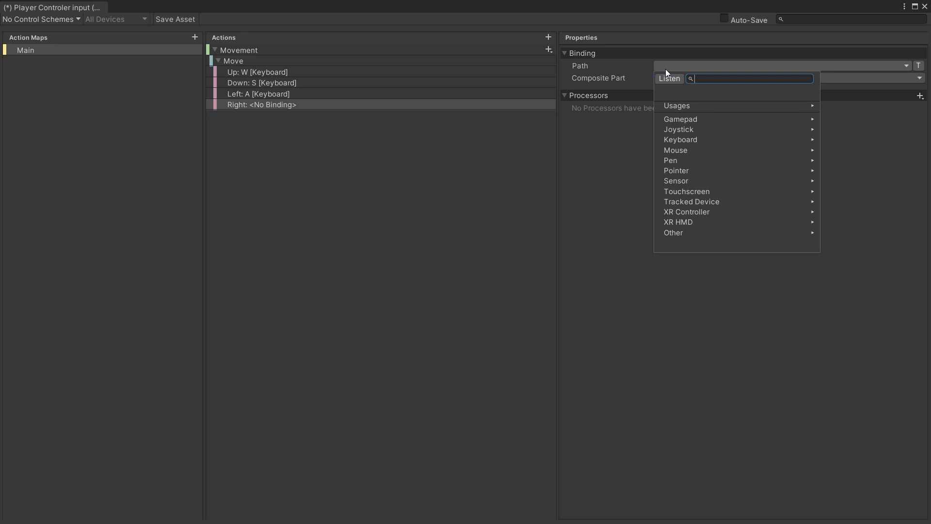
pyautogui.write('d')
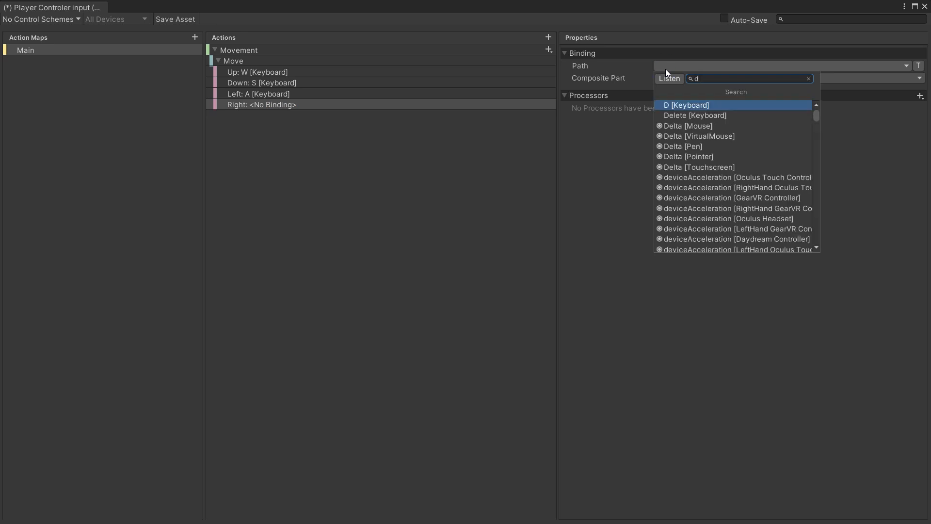
pyautogui.click(680, 107)
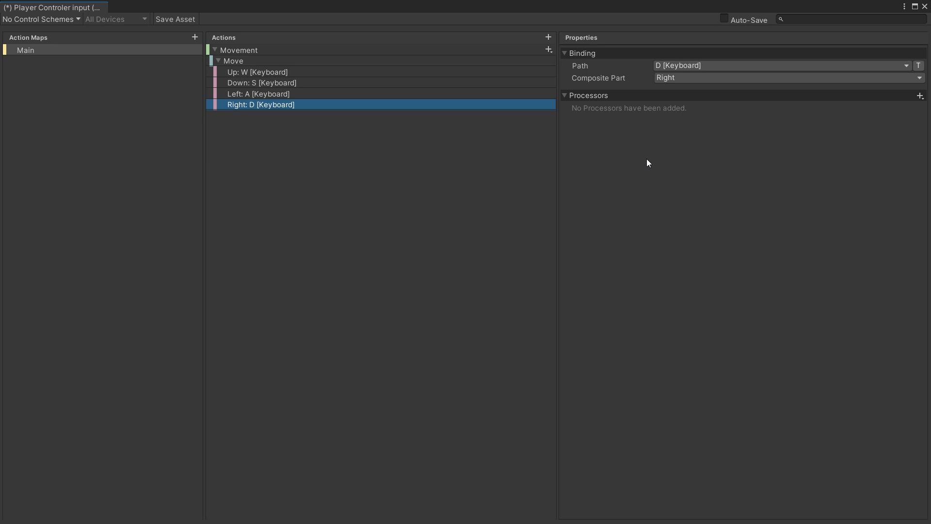
pyautogui.click(218, 62)
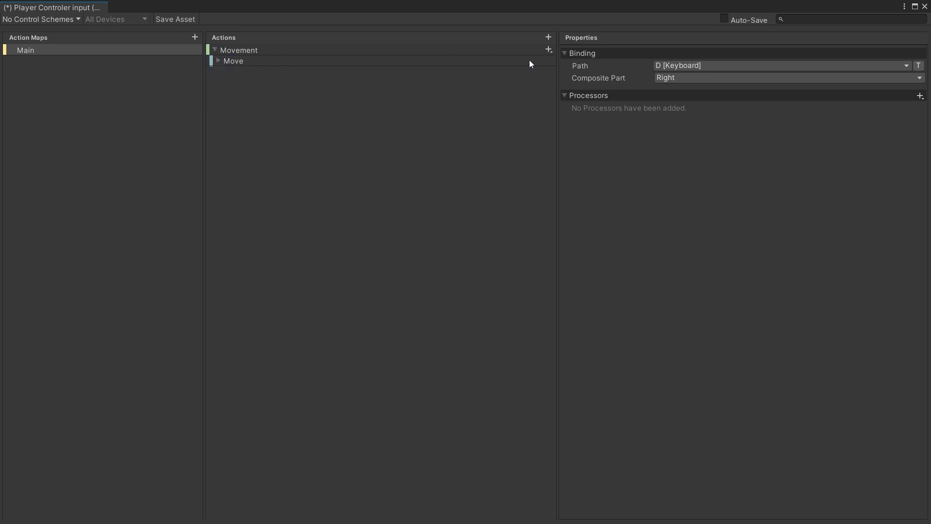
# Add a second action named Attack to the Main action map.
pyautogui.click(549, 38)
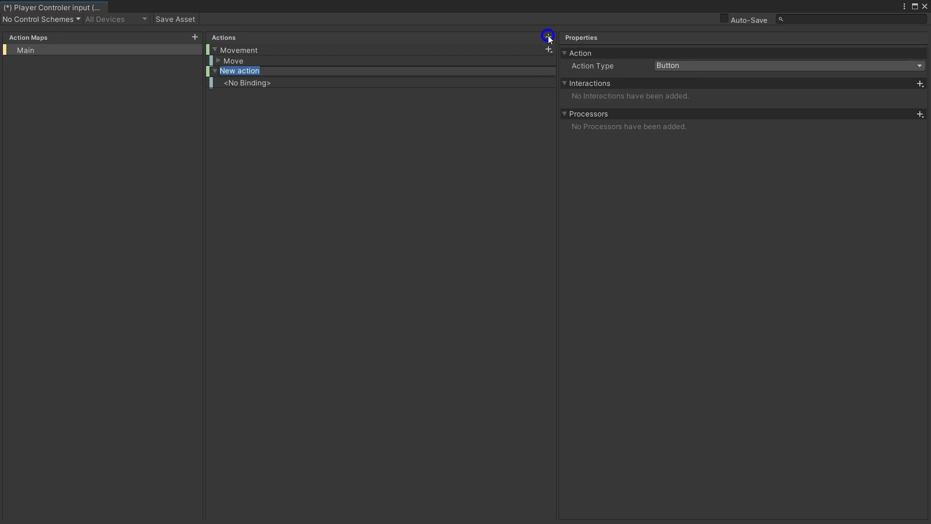
pyautogui.write('A')
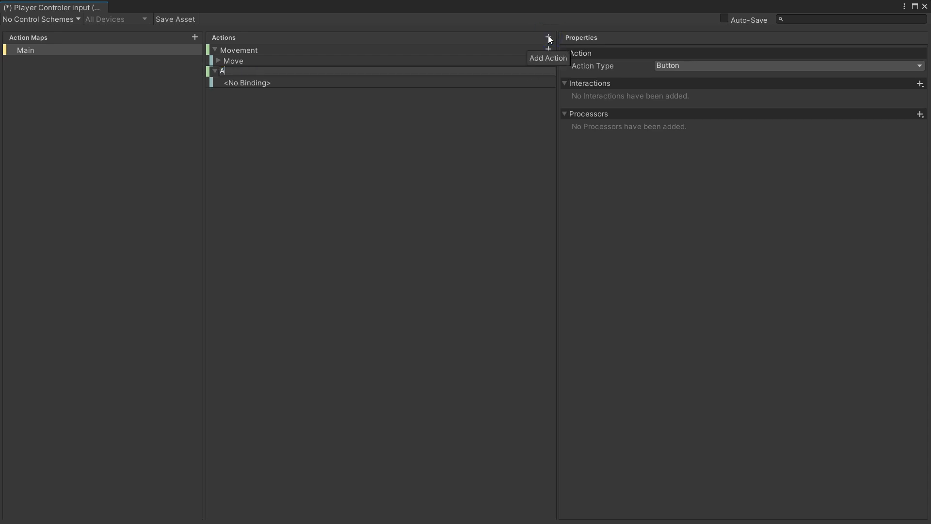
pyautogui.write('ttack')
pyautogui.press('Return')
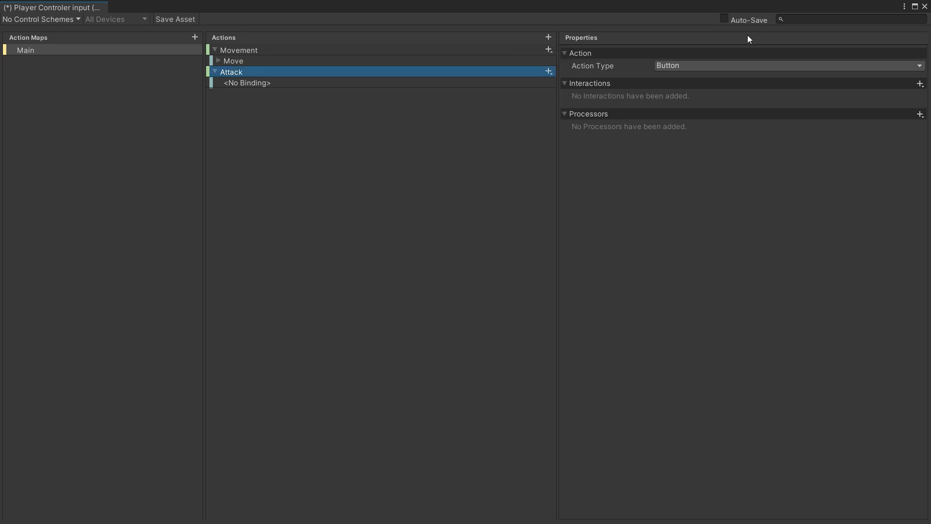
# Bind the Attack action's empty binding to Left Button [Mouse].
pyautogui.click(266, 83)
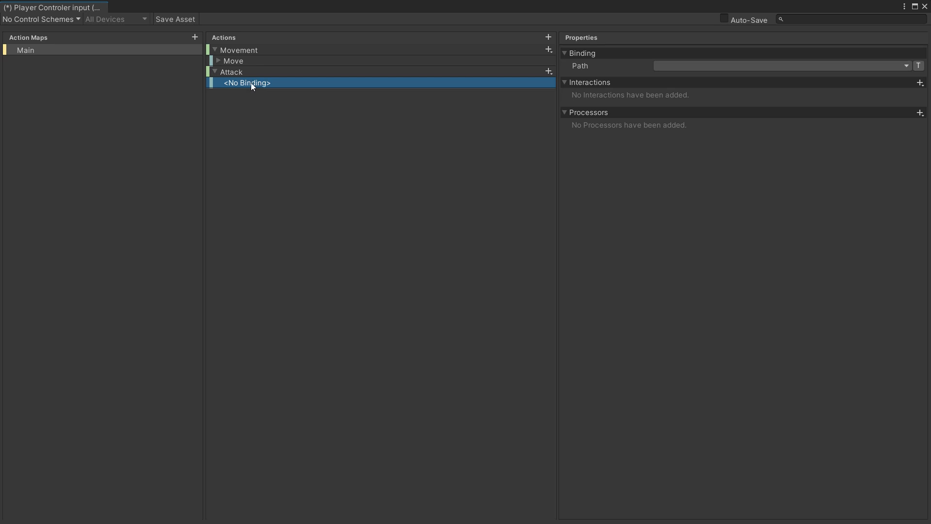
pyautogui.click(673, 67)
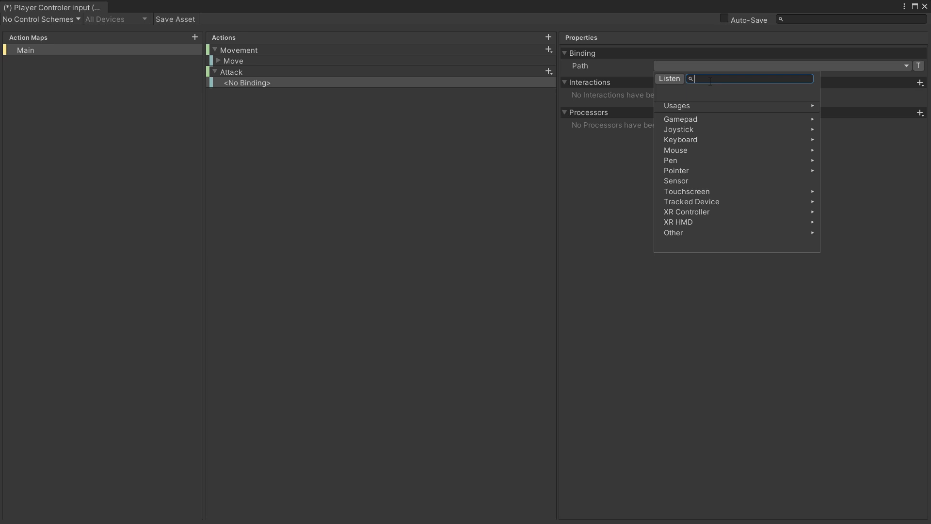
pyautogui.write('left')
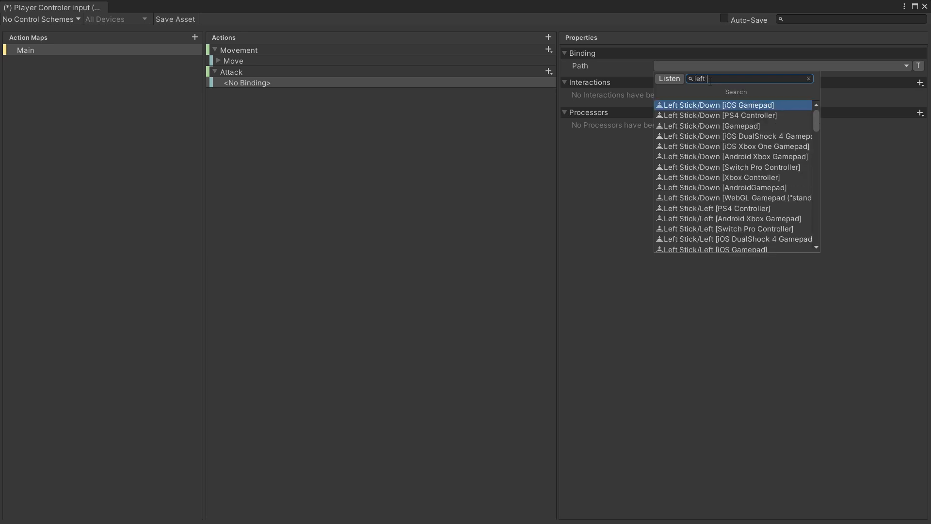
pyautogui.write(' mo')
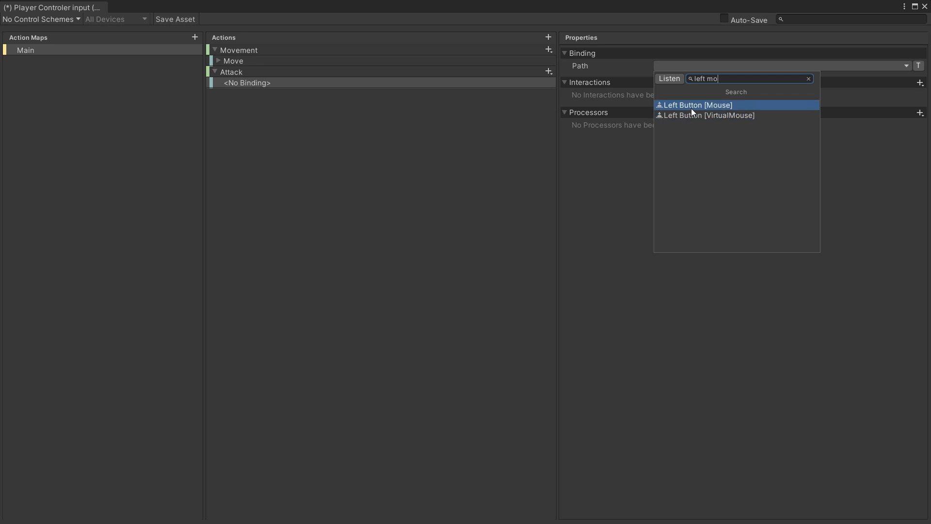
pyautogui.click(692, 105)
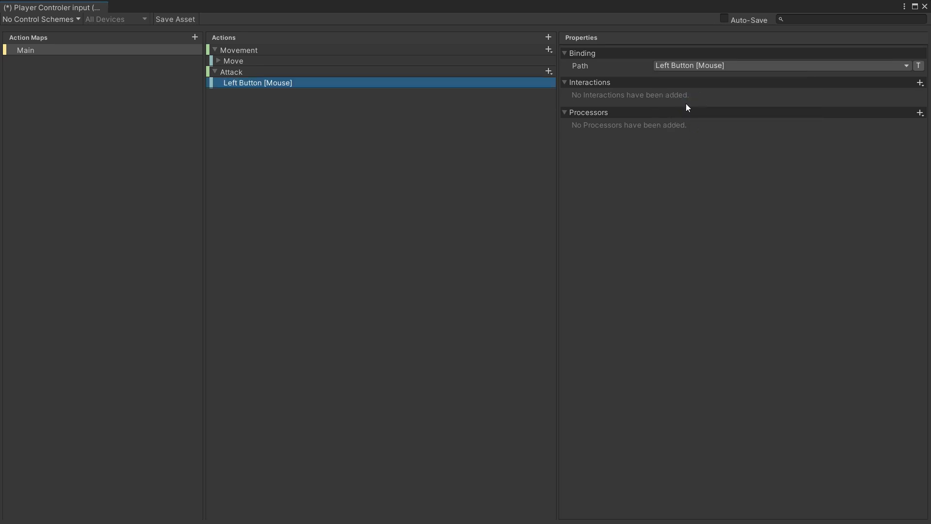
pyautogui.click(215, 73)
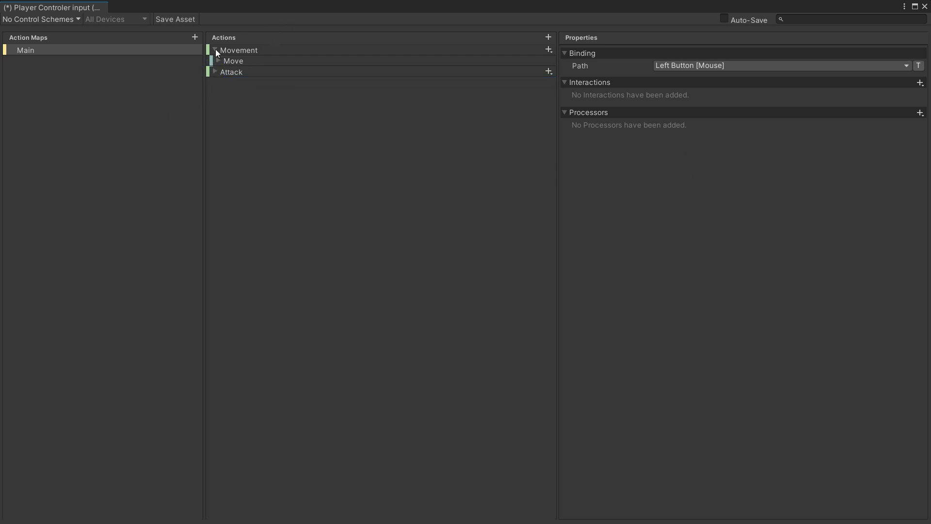
# Add two more actions named AltAttack and Jump to the Main action map.
pyautogui.click(215, 49)
pyautogui.click(548, 37)
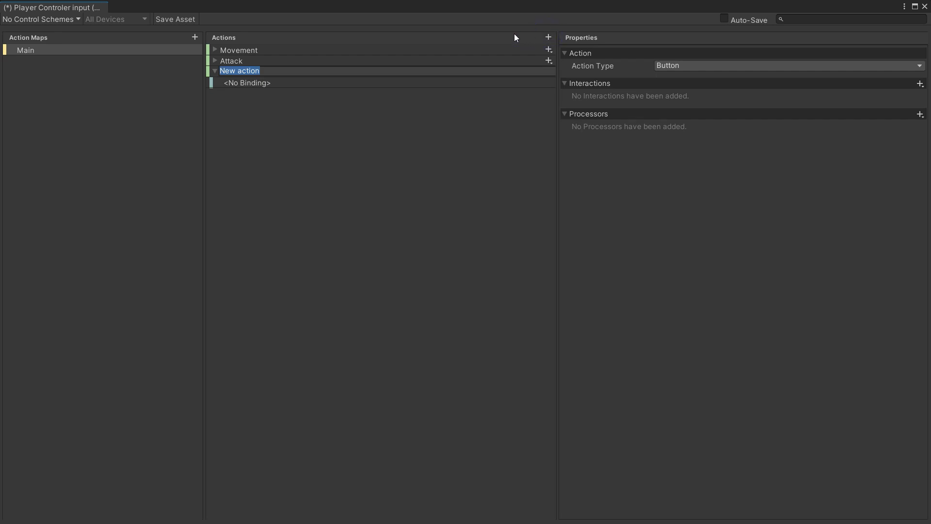
pyautogui.write('AltAttack')
pyautogui.press('Return')
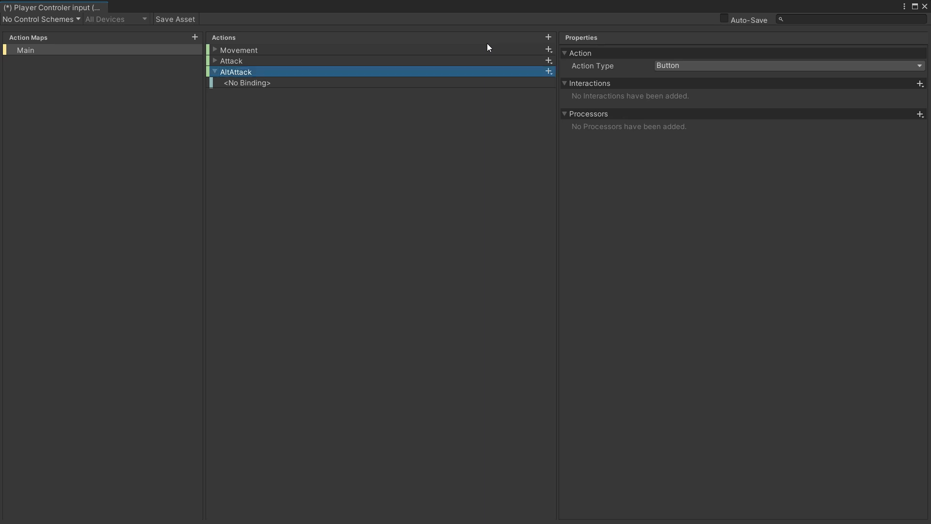
pyautogui.click(549, 37)
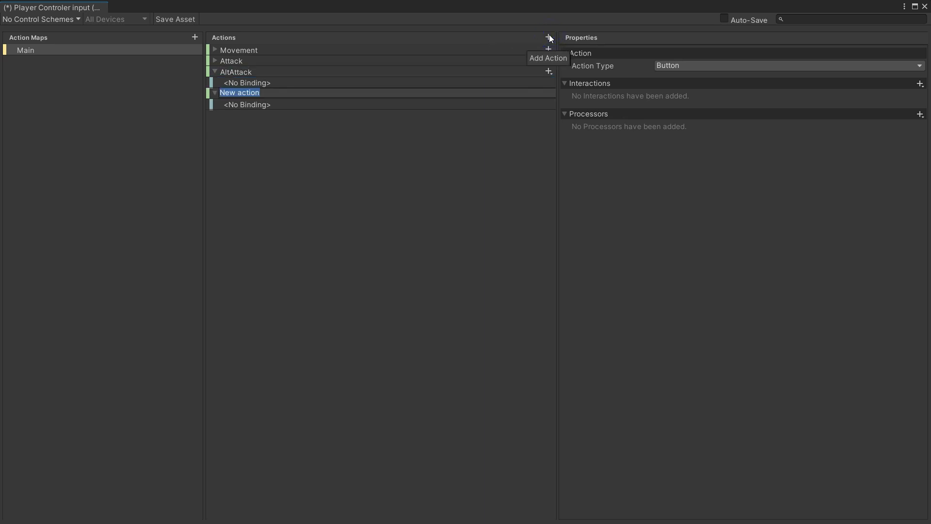
pyautogui.write('Jump')
pyautogui.press('Return')
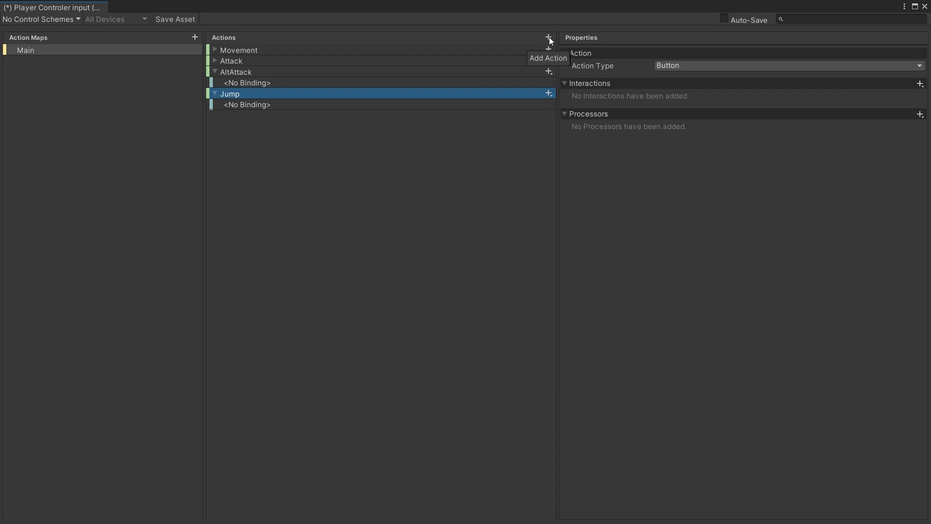
# Add actions named Inventory and Pause Menu to the Main action map.
pyautogui.click(549, 38)
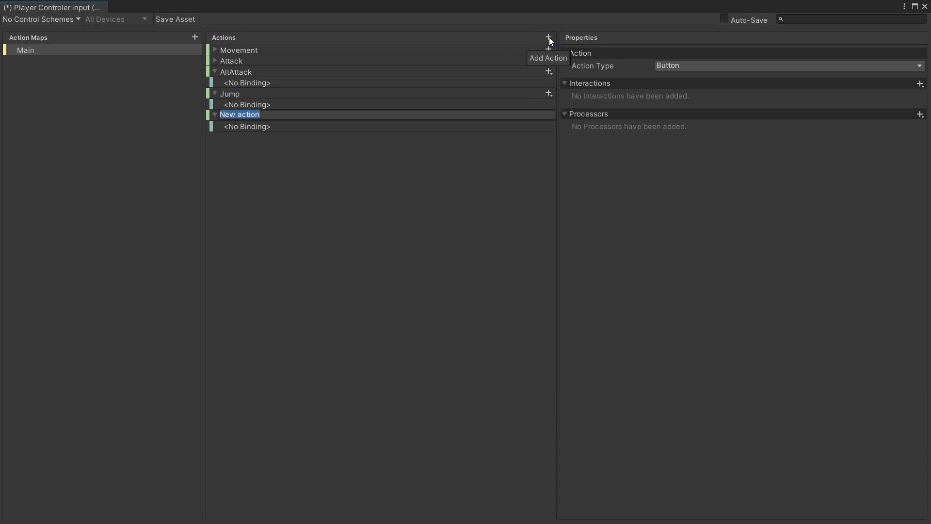
pyautogui.press('BackSpace')
pyautogui.write('Inventory')
pyautogui.press('Return')
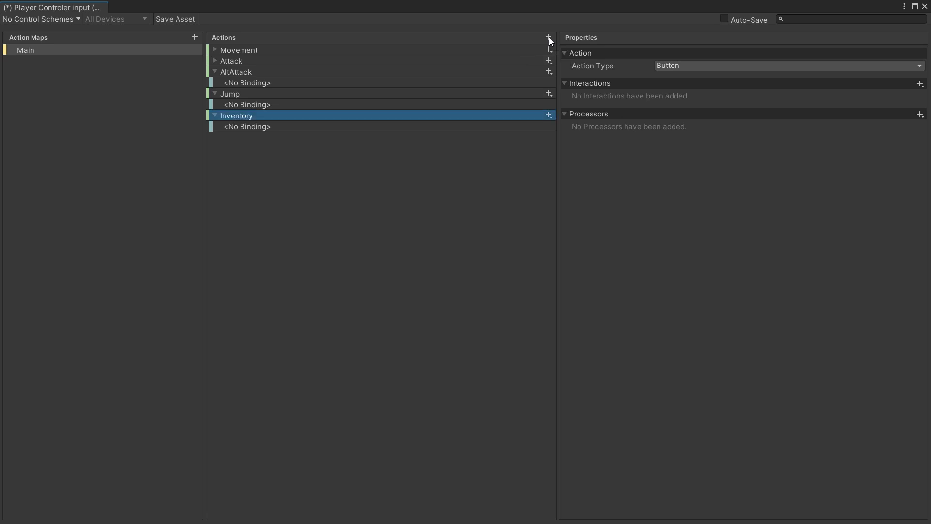
pyautogui.click(548, 38)
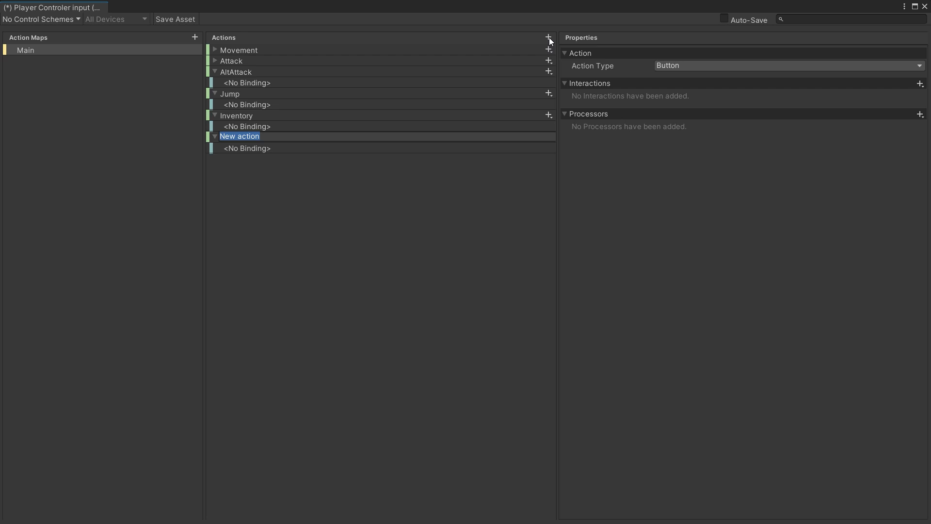
pyautogui.write('Pause Menu')
pyautogui.press('Return')
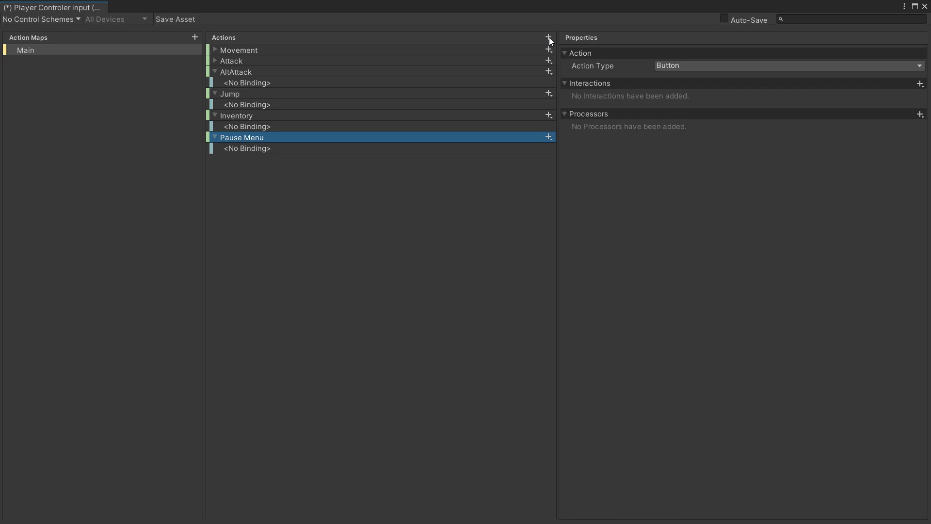
# Add an action named interact Action to the Main action map.
pyautogui.click(549, 37)
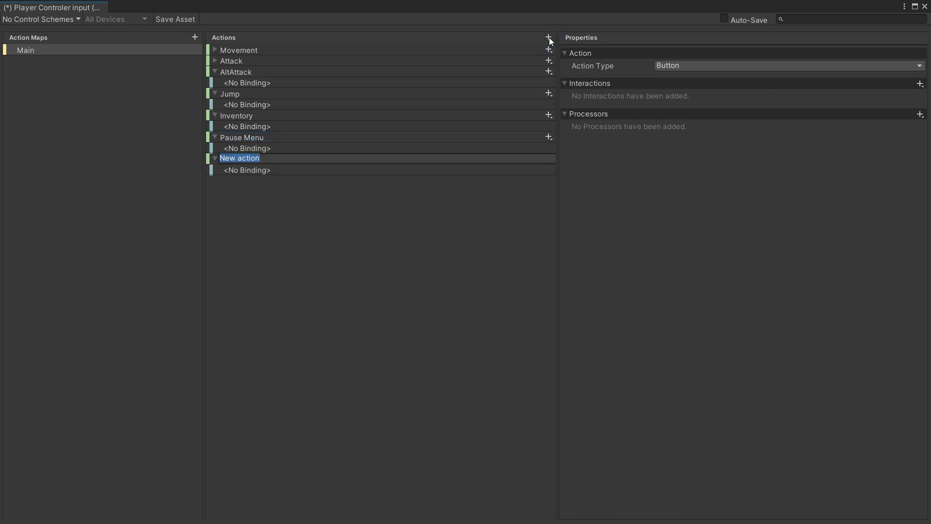
pyautogui.write('A')
pyautogui.press('BackSpace')
pyautogui.write('interact Action')
pyautogui.press('Return')
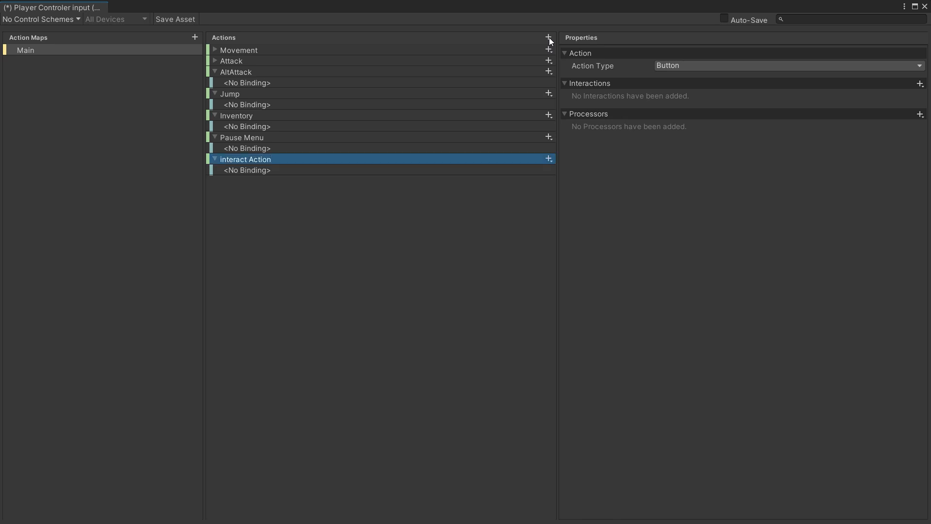
# Bind the Jump action to Space [Keyboard] and the Inventory action to I [Keyboard].
pyautogui.click(246, 106)
pyautogui.click(693, 66)
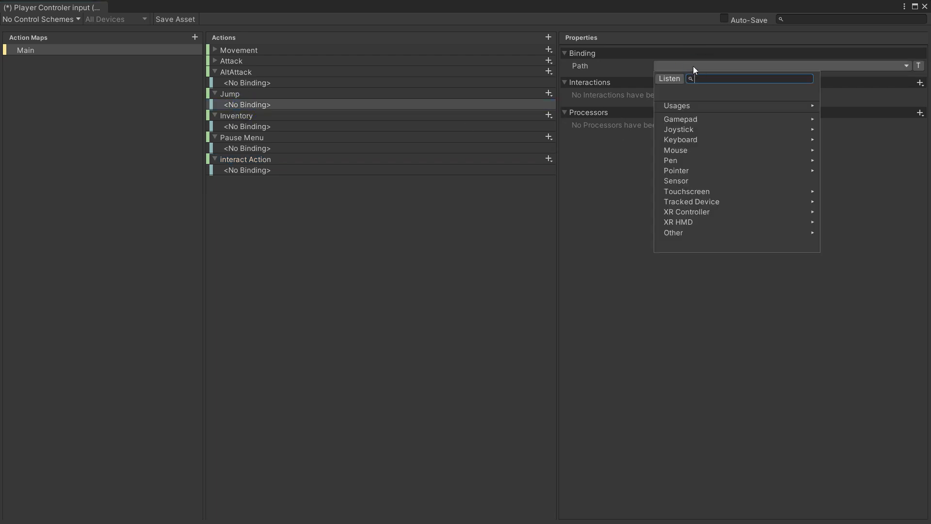
pyautogui.write('sp')
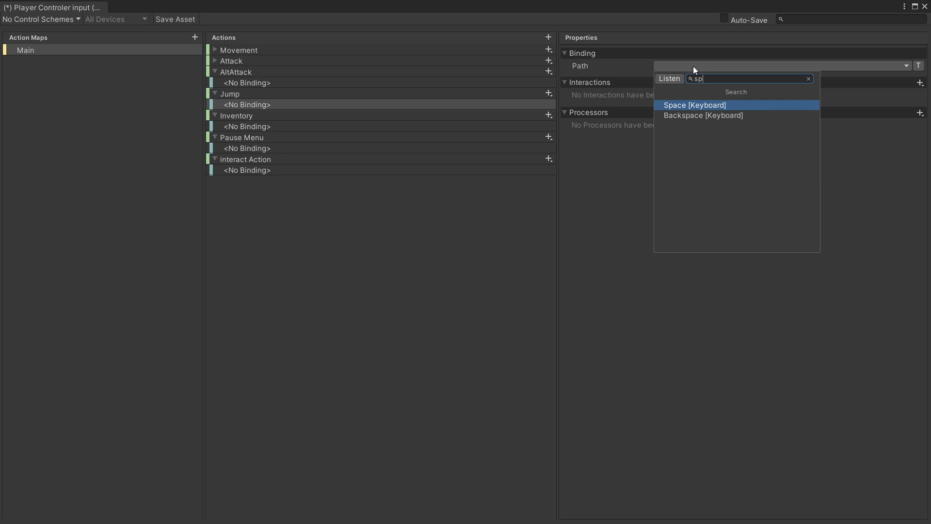
pyautogui.click(685, 106)
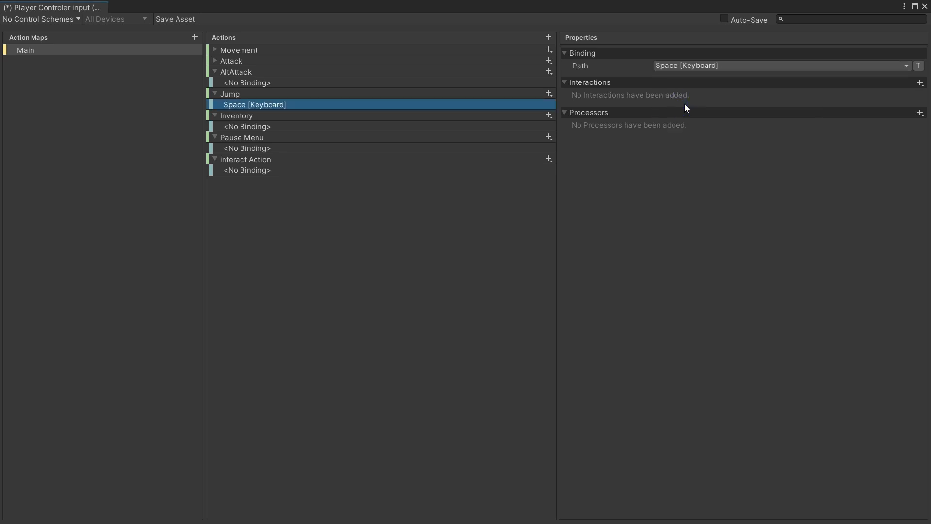
pyautogui.click(244, 127)
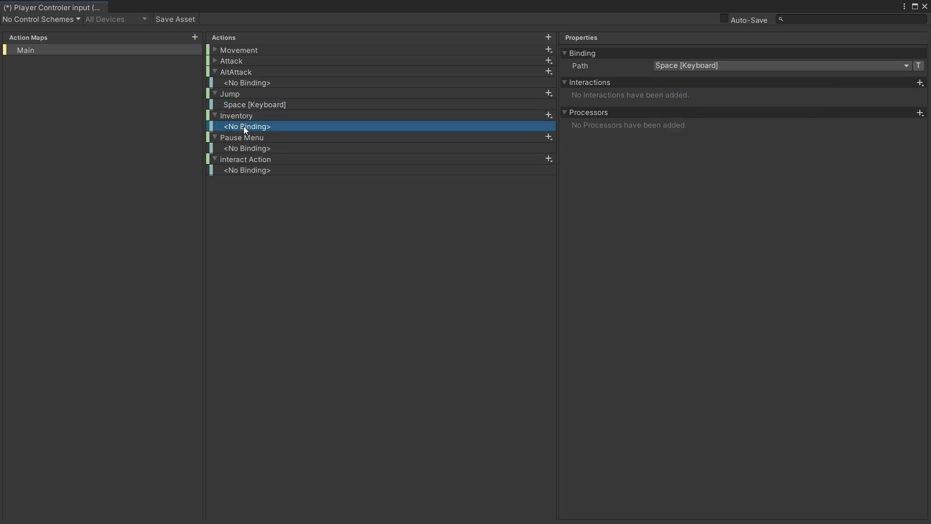
pyautogui.click(671, 67)
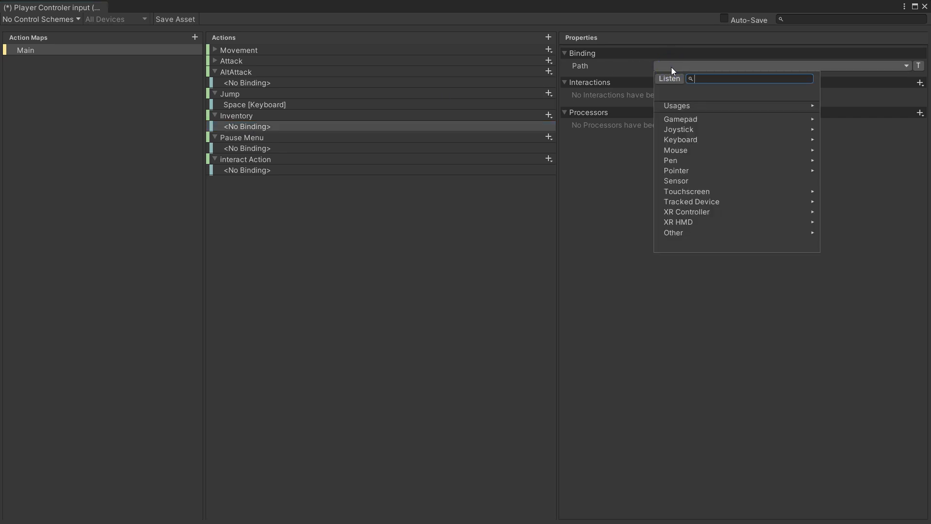
pyautogui.write('i')
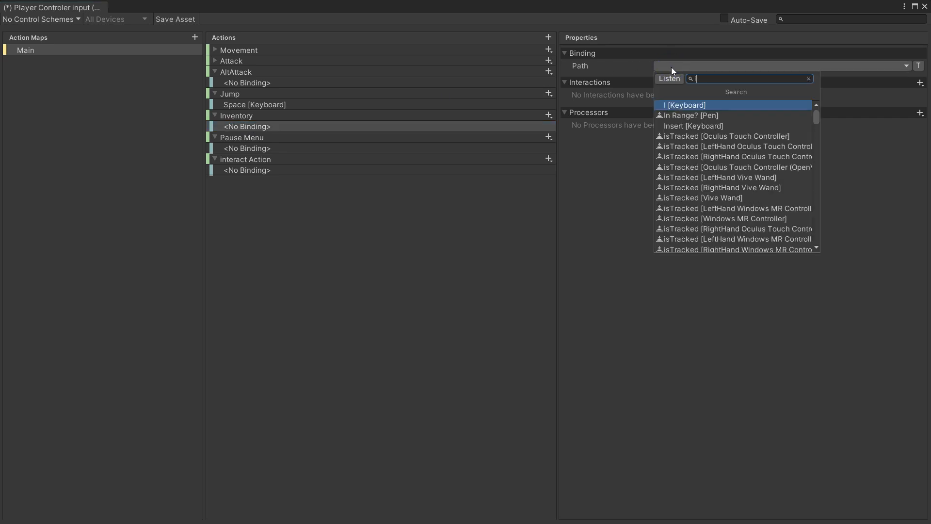
pyautogui.click(674, 105)
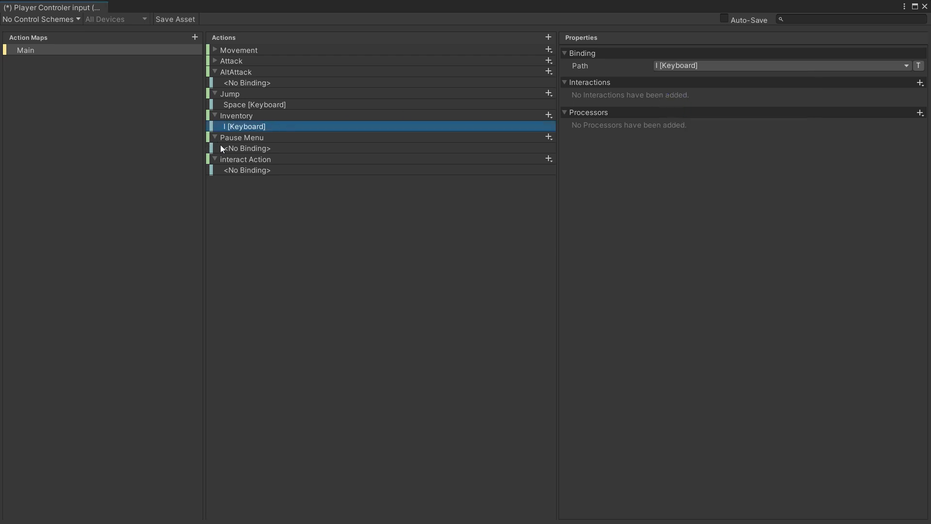
# Bind the Pause Menu action to Escape [Keyboard] and the interact Action to E [Keyboard].
pyautogui.click(245, 148)
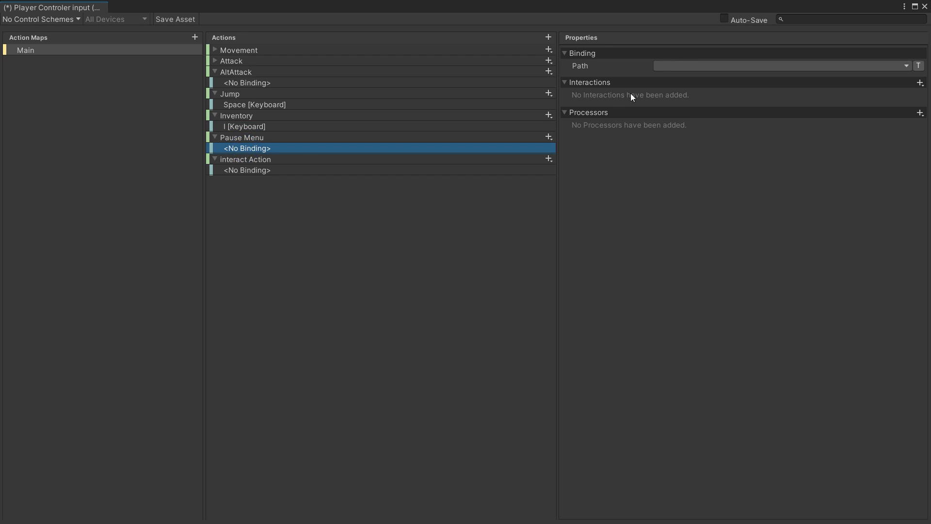
pyautogui.click(669, 66)
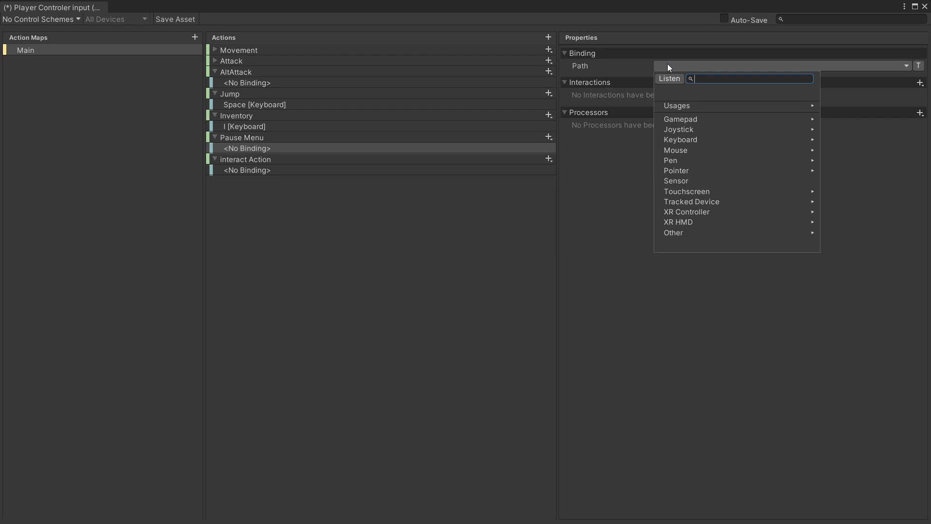
pyautogui.write('es')
pyautogui.click(672, 105)
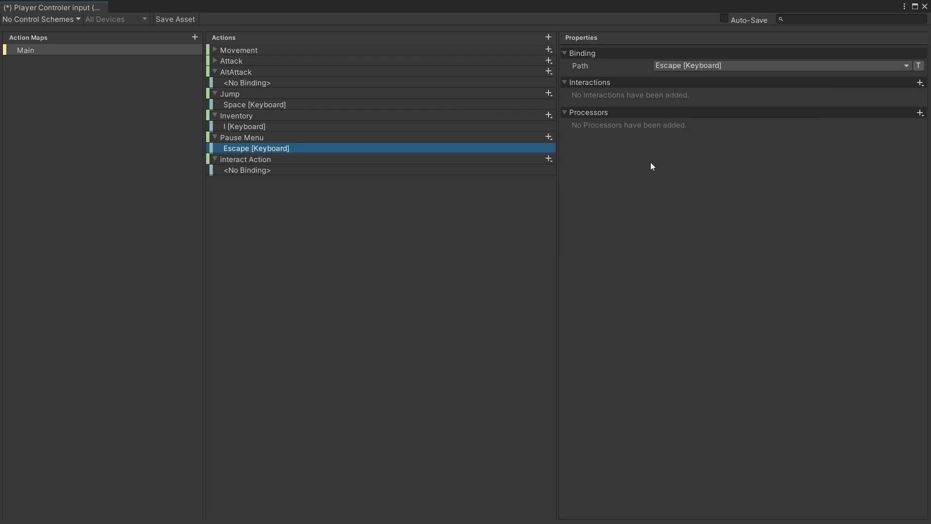
pyautogui.click(249, 170)
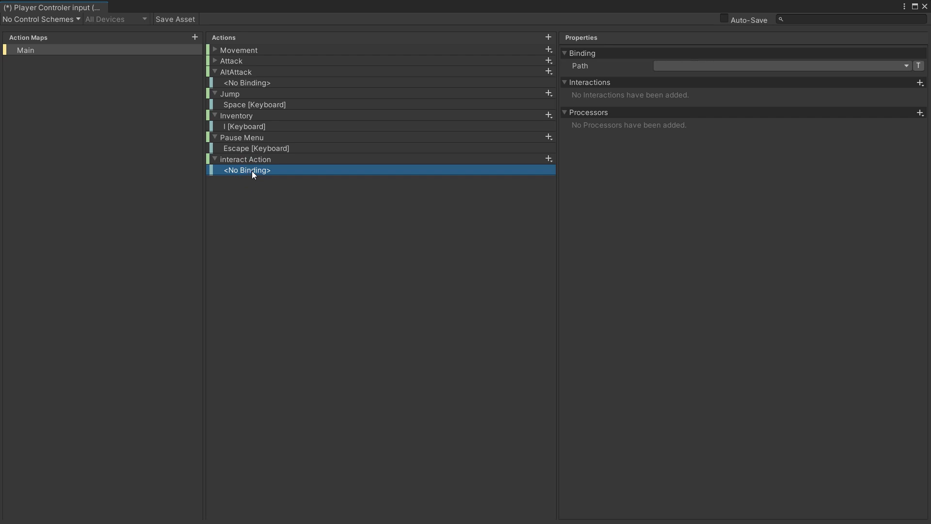
pyautogui.click(712, 67)
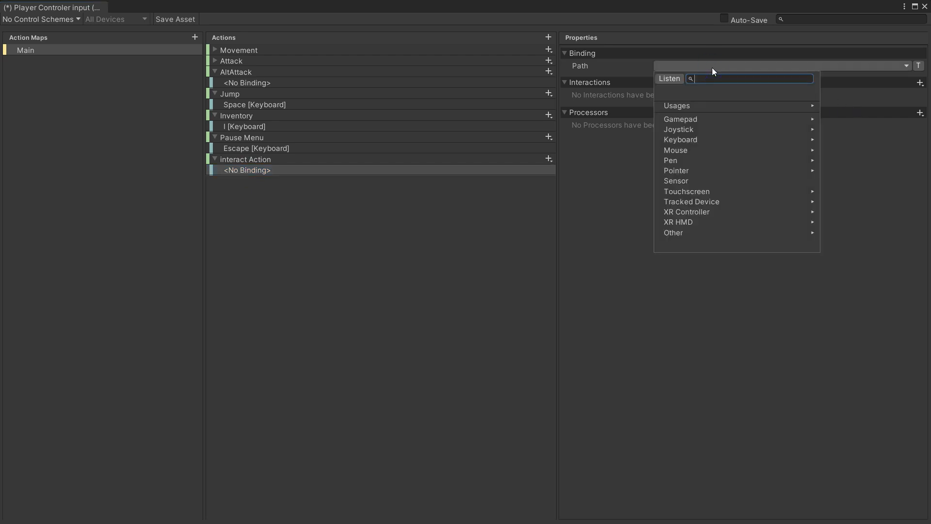
pyautogui.write('e')
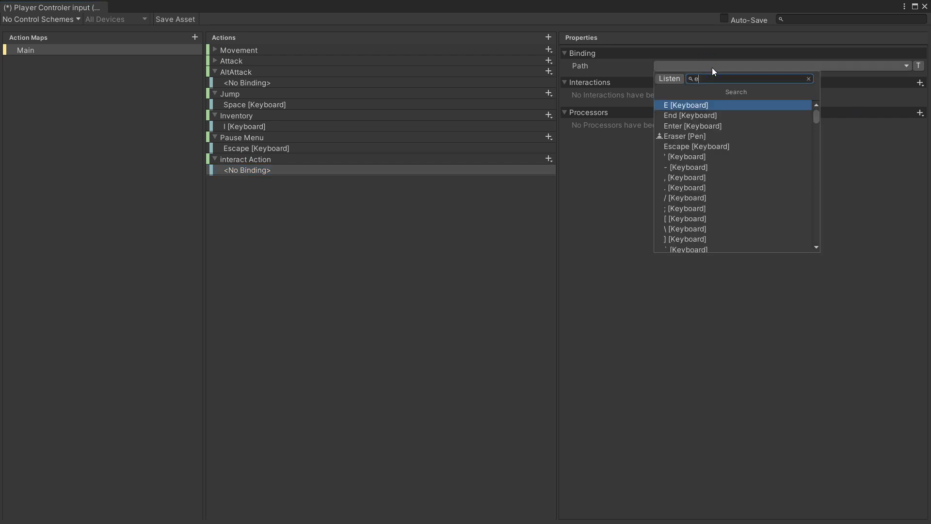
pyautogui.click(679, 106)
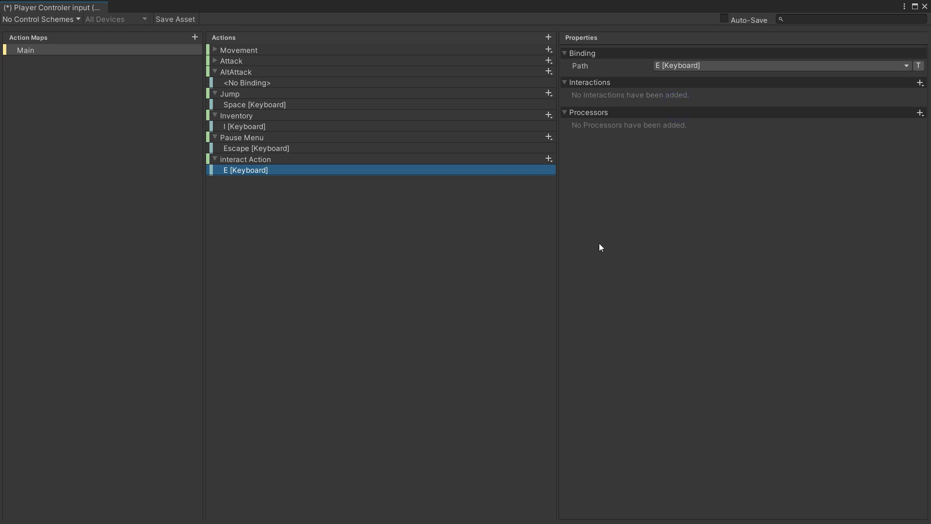
# Collapse the interact Action, Pause Menu, Inventory, Jump and AltAttack entries in the action list.
pyautogui.click(215, 160)
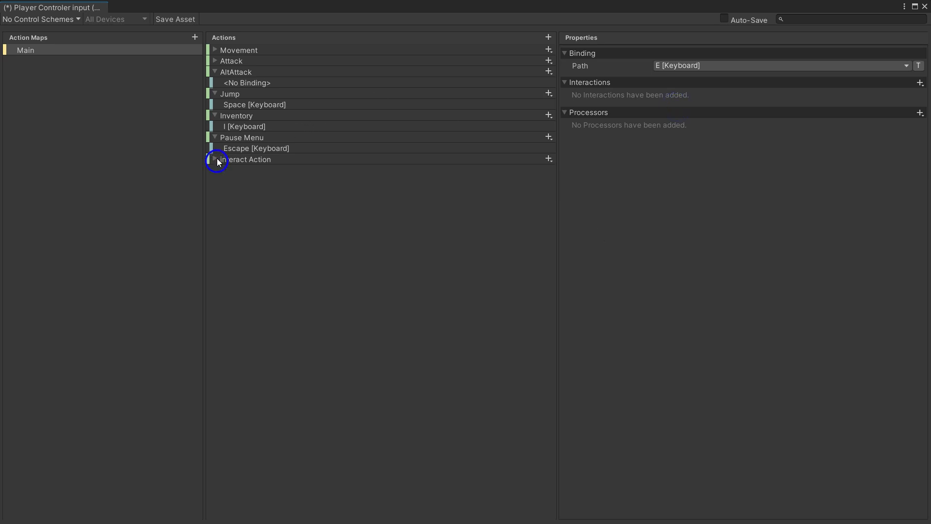
pyautogui.click(215, 138)
pyautogui.click(215, 115)
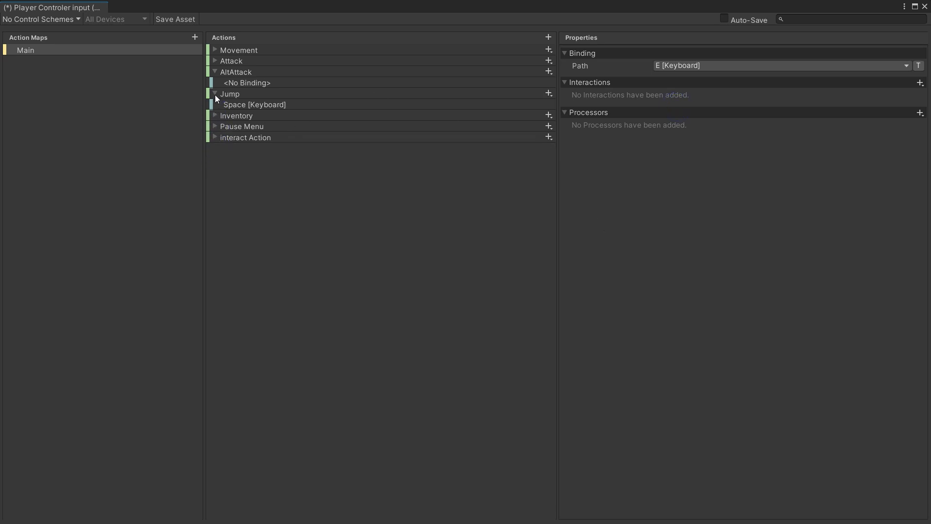
pyautogui.click(215, 94)
pyautogui.click(215, 72)
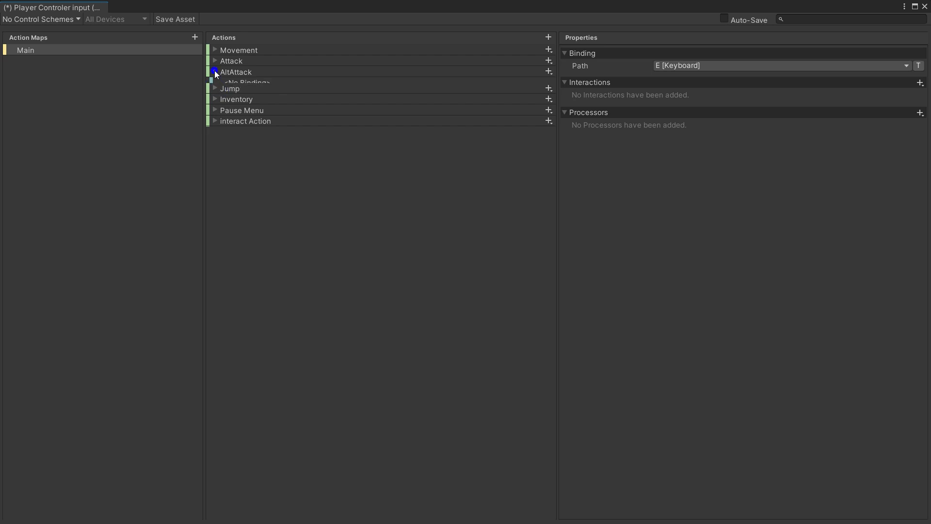
# Add an action named Mouse Look to the Main action map.
pyautogui.click(549, 37)
pyautogui.write('M')
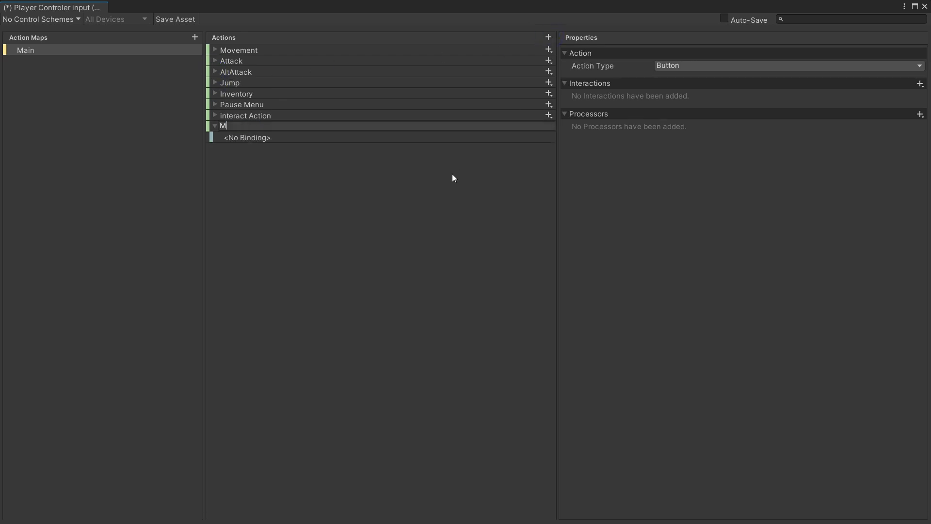
pyautogui.write('ou')
pyautogui.write('se Look')
pyautogui.press('Return')
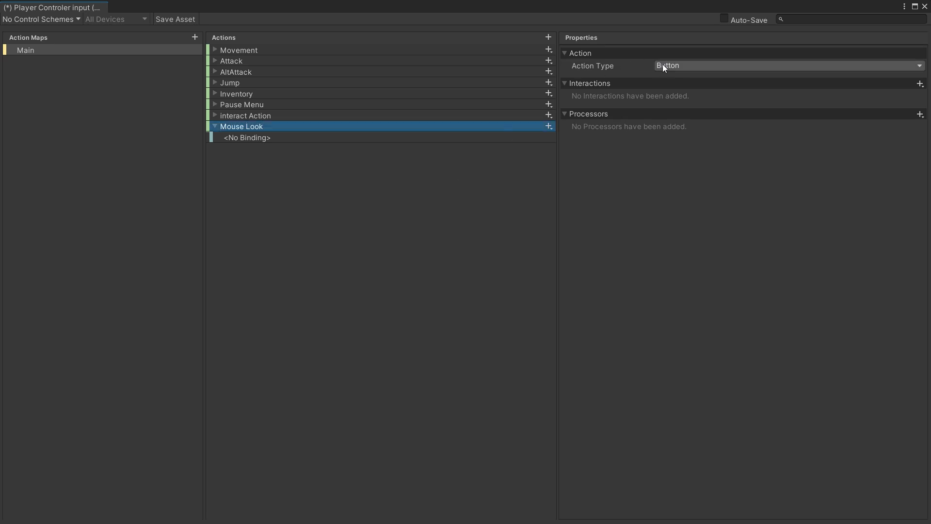
# Set the Mouse Look action's type to Value and its control type to Vector 2.
pyautogui.click(698, 65)
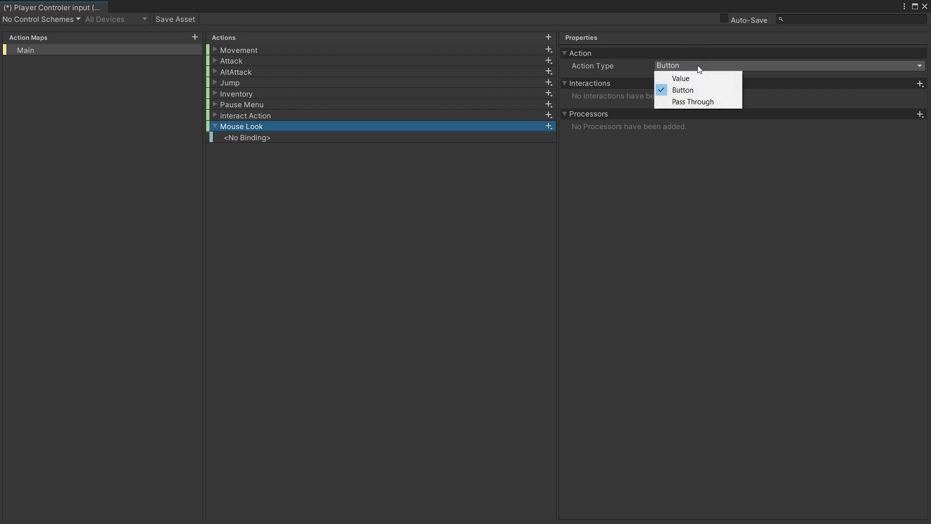
pyautogui.click(692, 76)
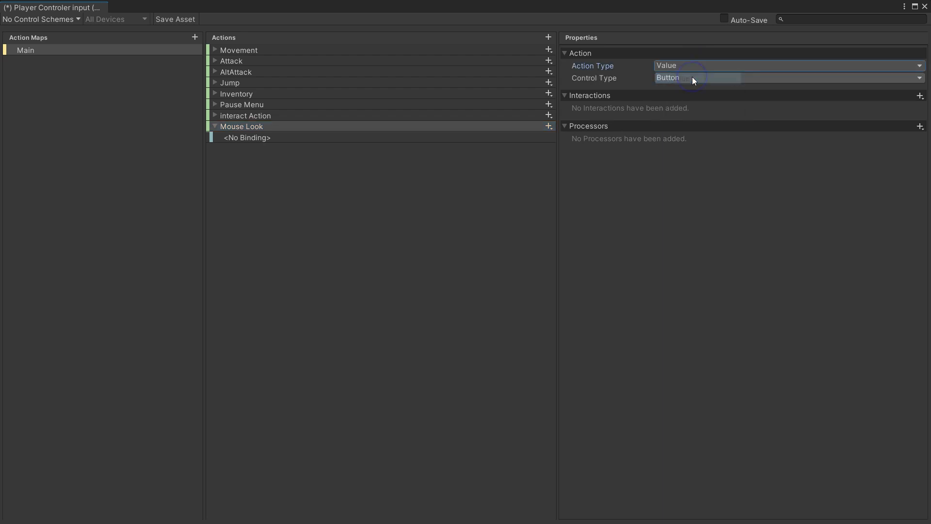
pyautogui.click(666, 77)
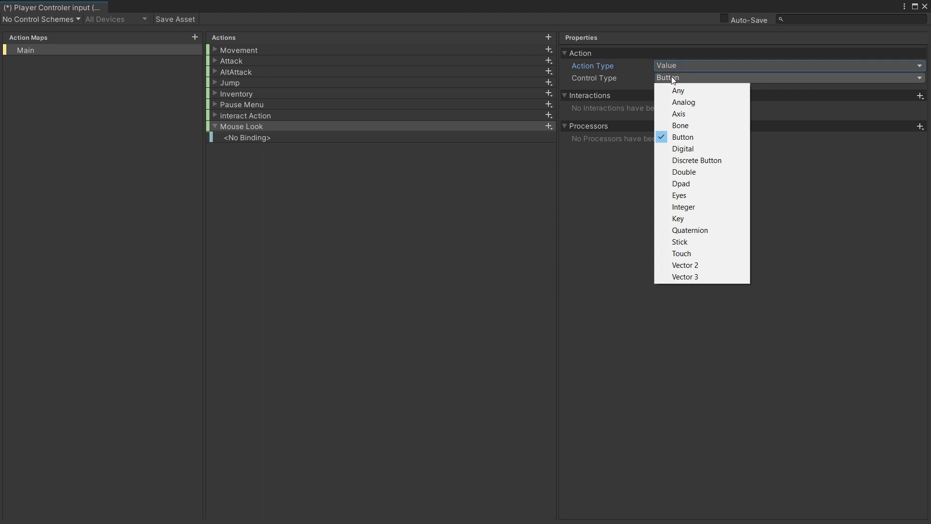
pyautogui.click(679, 265)
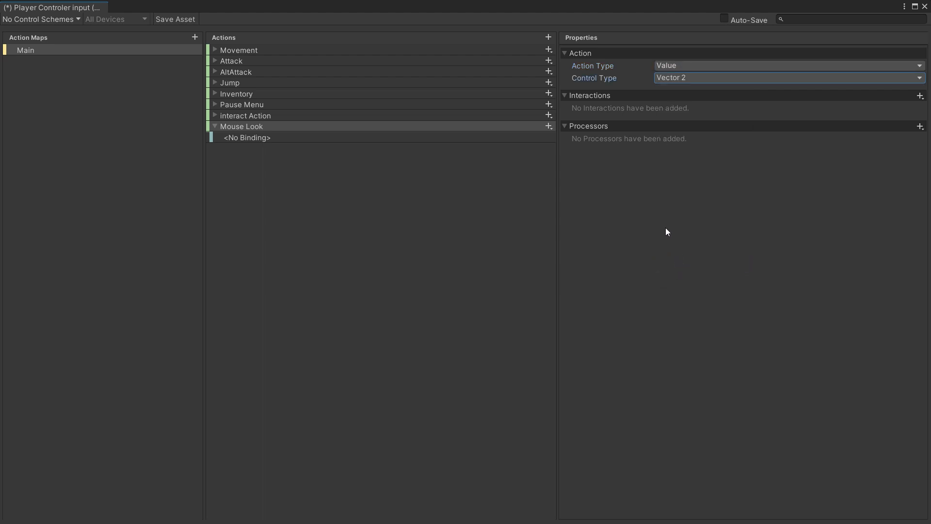
# Bind the Mouse Look action to Delta [Mouse].
pyautogui.click(248, 138)
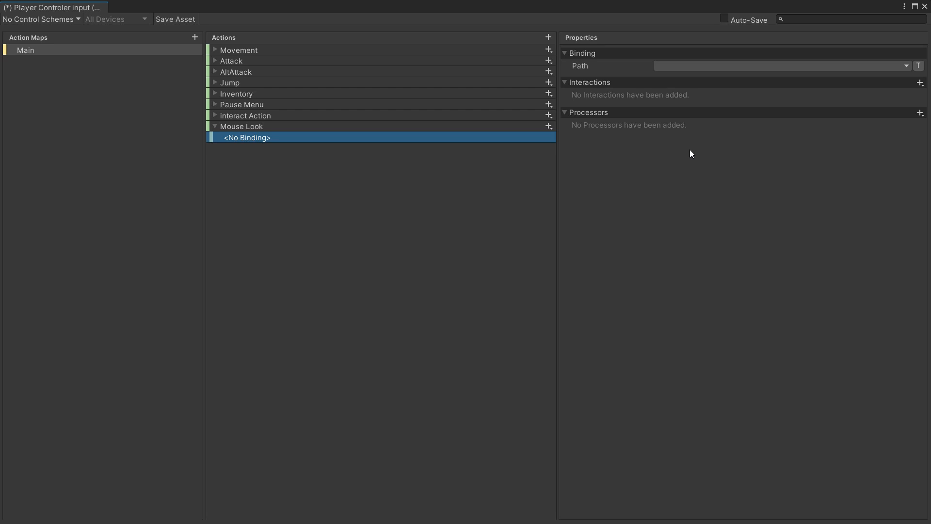
pyautogui.click(677, 66)
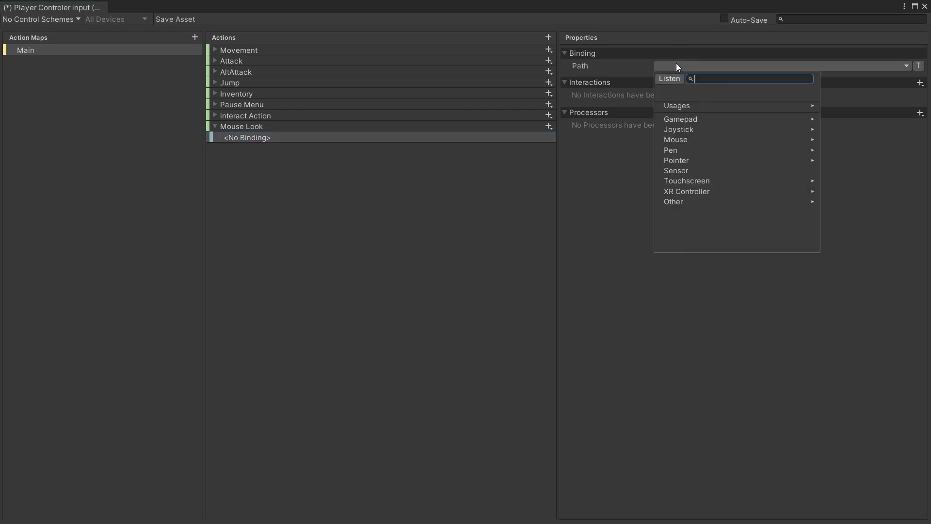
pyautogui.write('de')
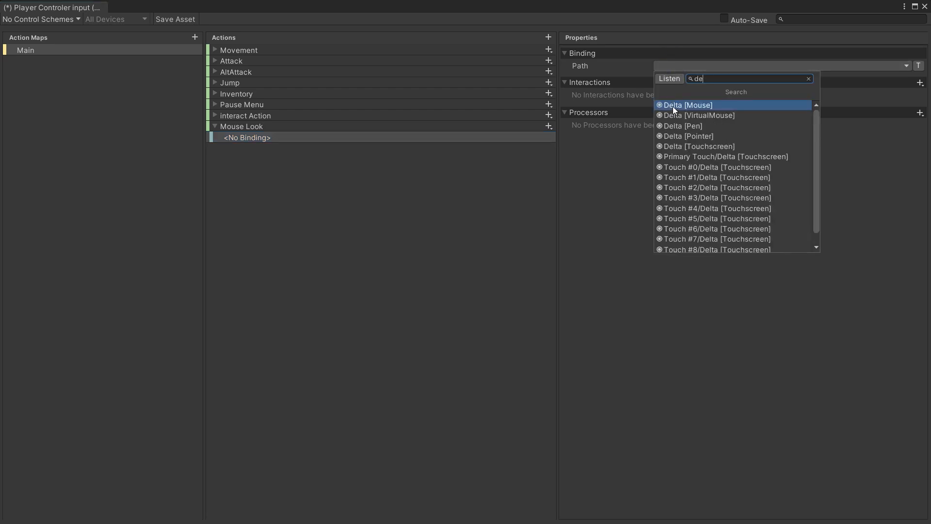
pyautogui.click(673, 106)
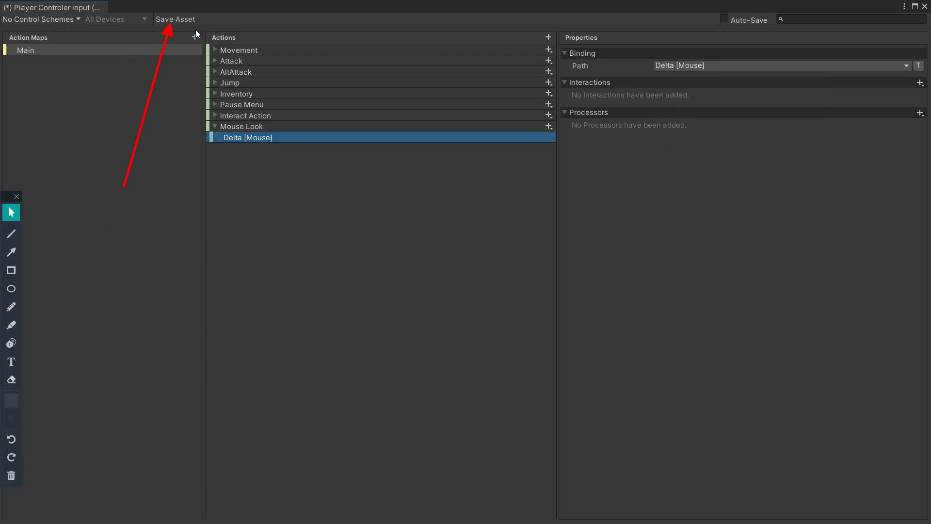
# Save the Player Controler input asset and close its action editor.
pyautogui.click(171, 18)
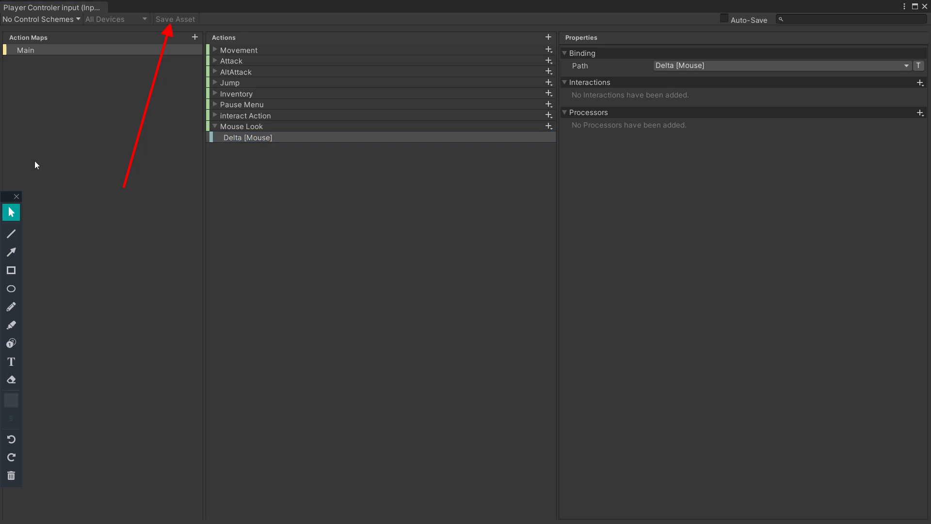
pyautogui.click(11, 475)
pyautogui.click(925, 6)
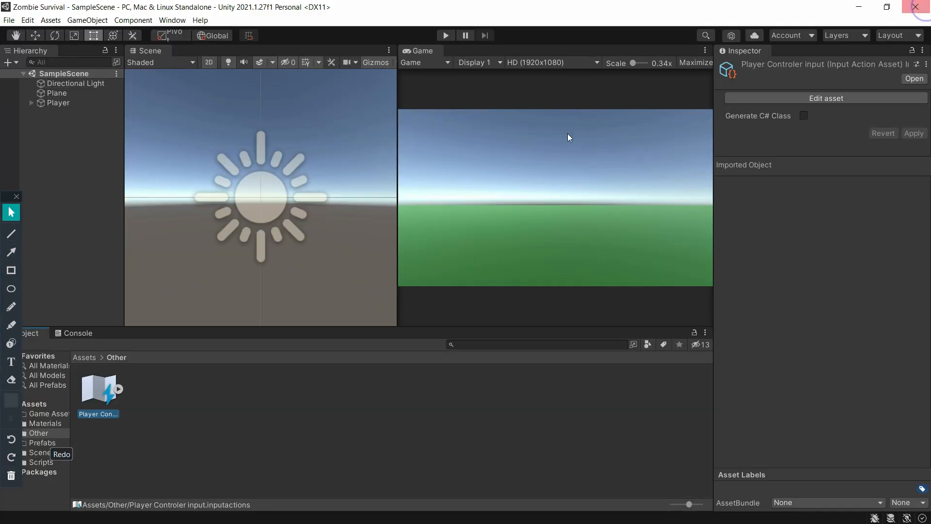
# Add a Player Input component to the Player object.
pyautogui.click(58, 102)
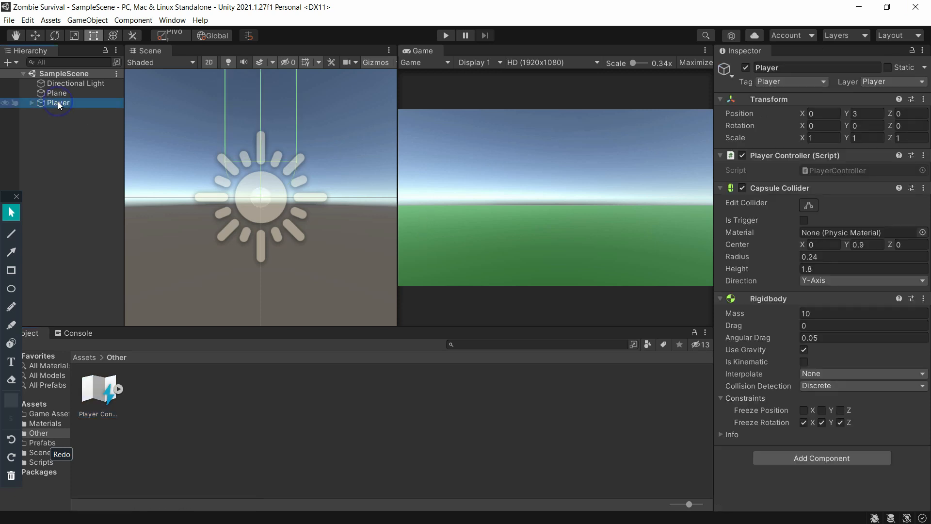
pyautogui.click(818, 458)
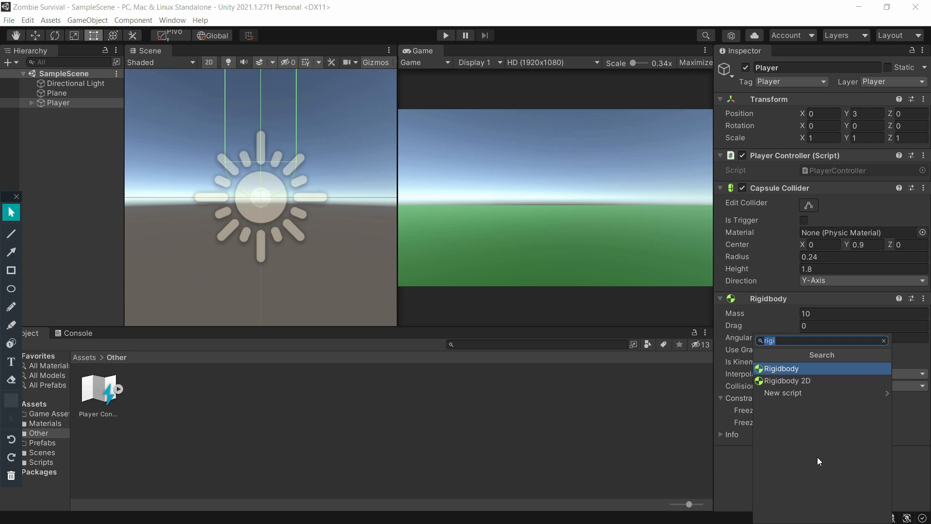
pyautogui.write('Play')
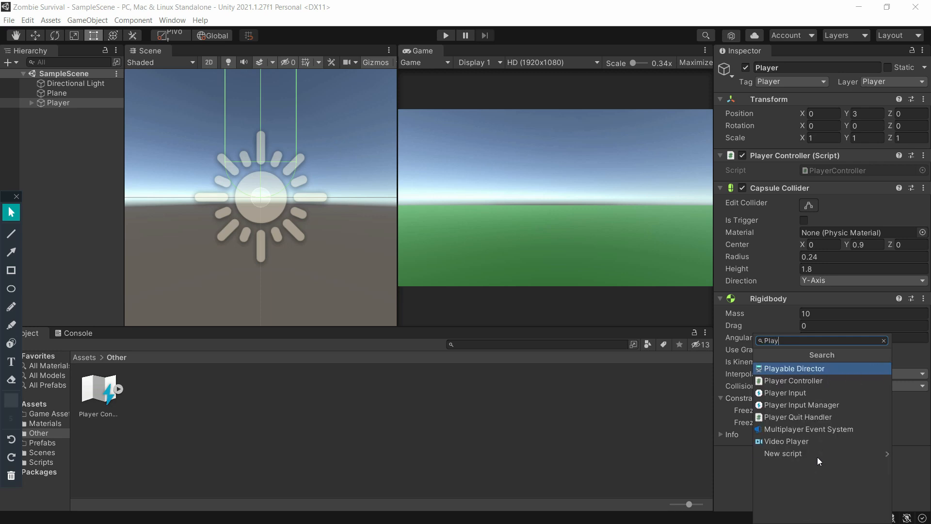
pyautogui.click(788, 392)
# Assign the Player Controler input asset from the Other folder as the Player Input component's Actions.
pyautogui.moveTo(926, 345); pyautogui.dragTo(929, 424)
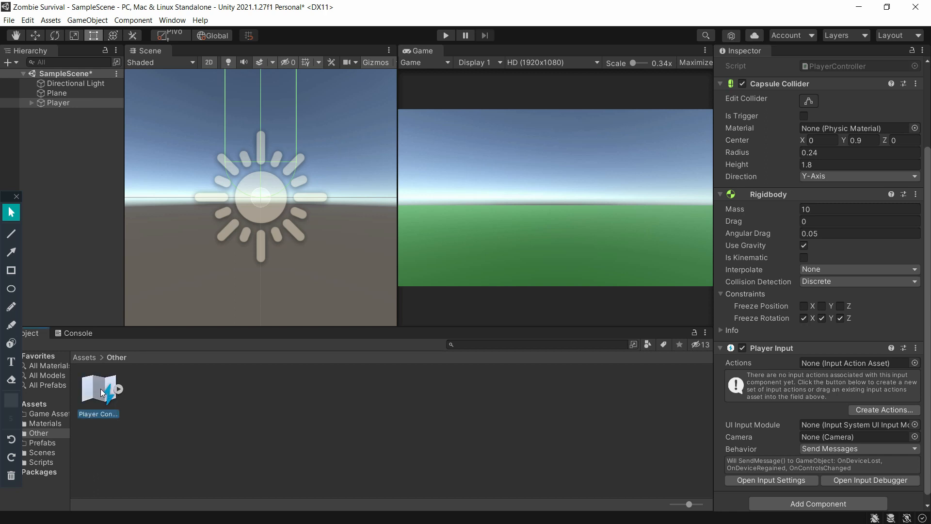
pyautogui.moveTo(101, 389); pyautogui.dragTo(805, 363)
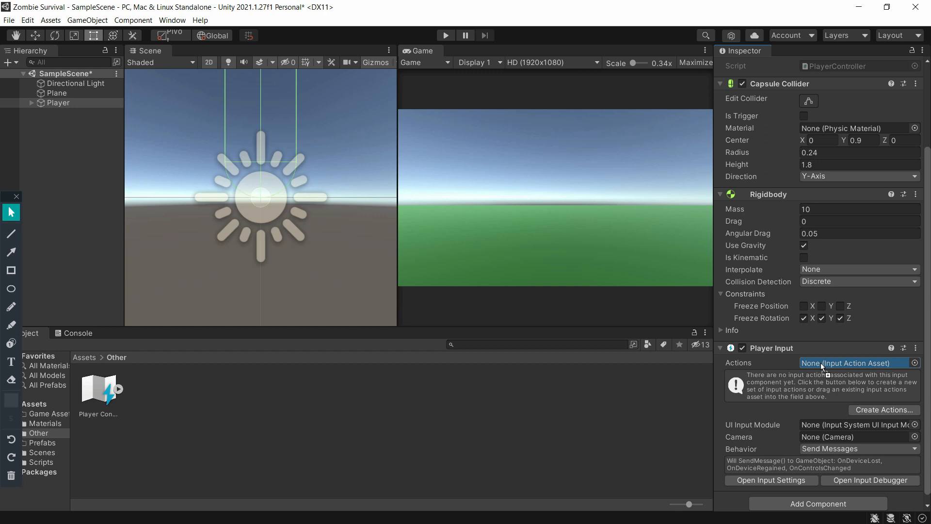
pyautogui.moveTo(821, 362); pyautogui.dragTo(821, 363)
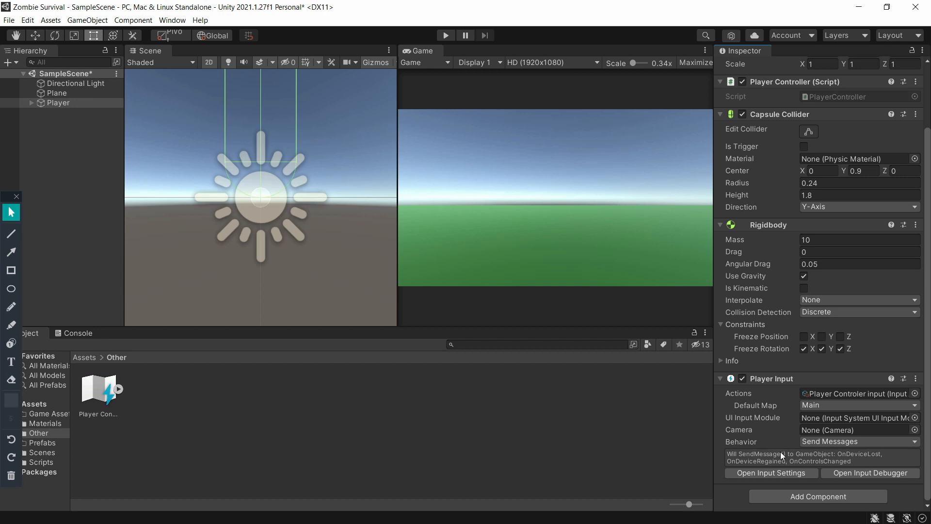
# Set the Player Input behavior to Invoke Unity Events and expand its Events and Main callback lists.
pyautogui.click(808, 443)
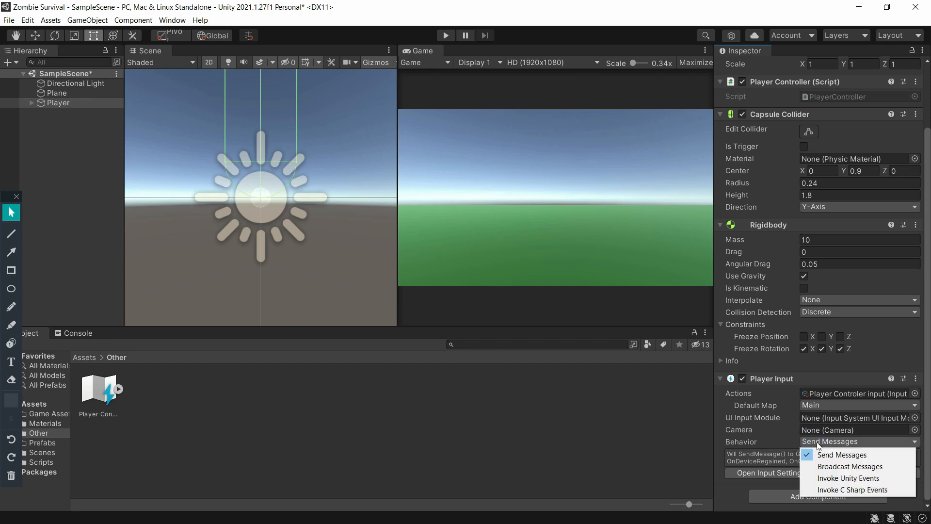
pyautogui.click(835, 478)
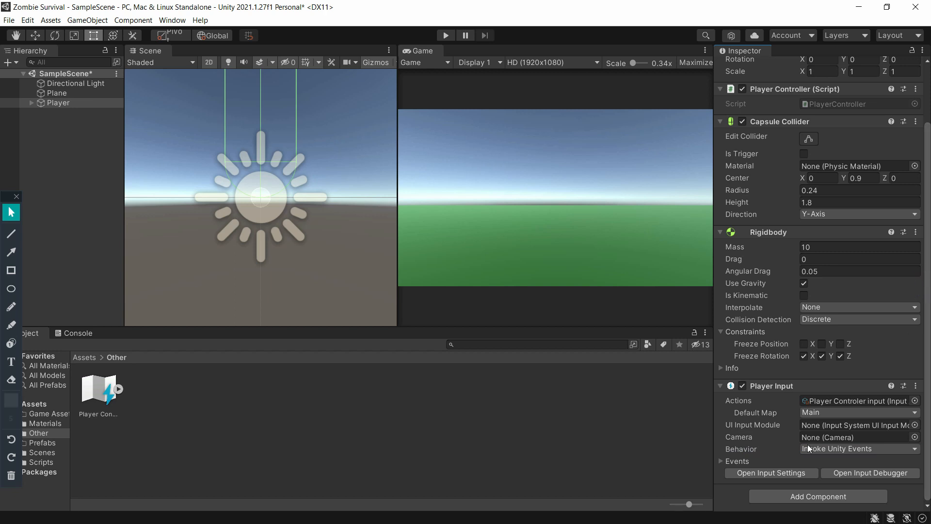
pyautogui.click(723, 460)
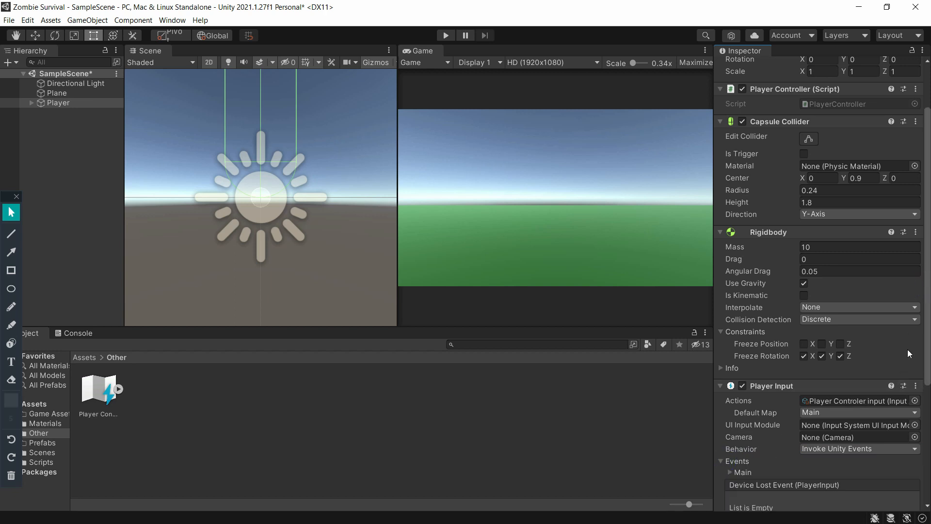
pyautogui.scroll(-5, 926, 461)
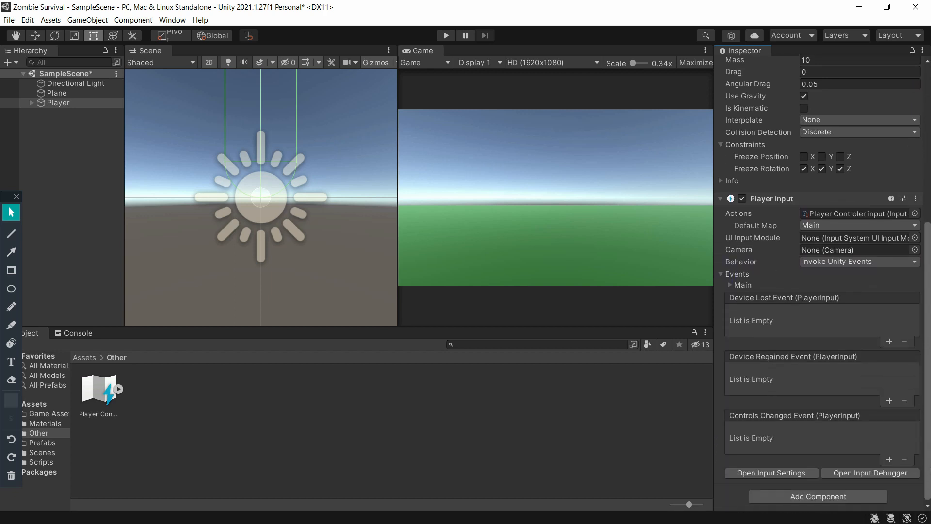
pyautogui.click(730, 284)
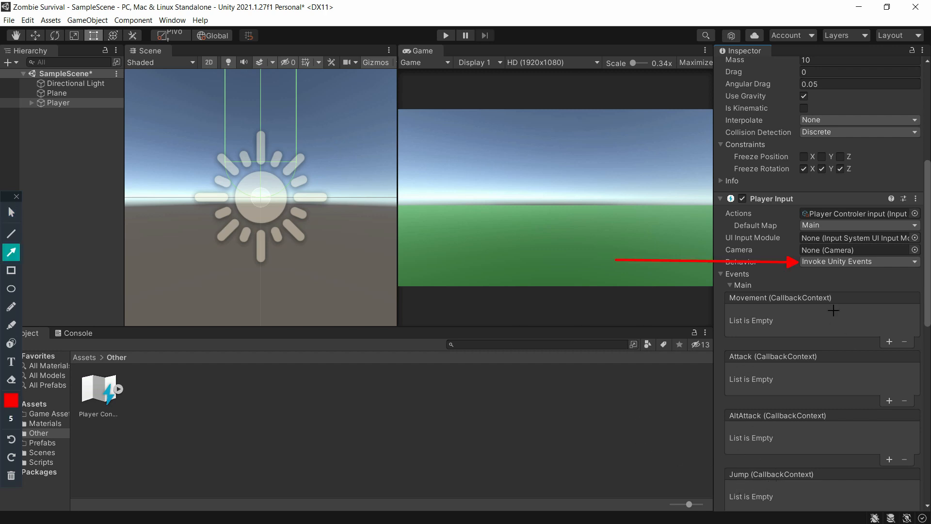
pyautogui.click(12, 212)
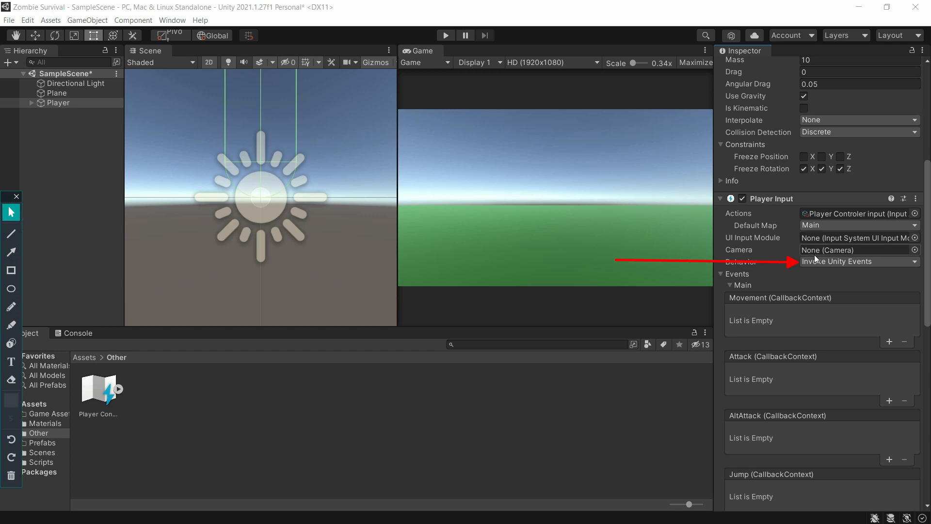
pyautogui.click(840, 261)
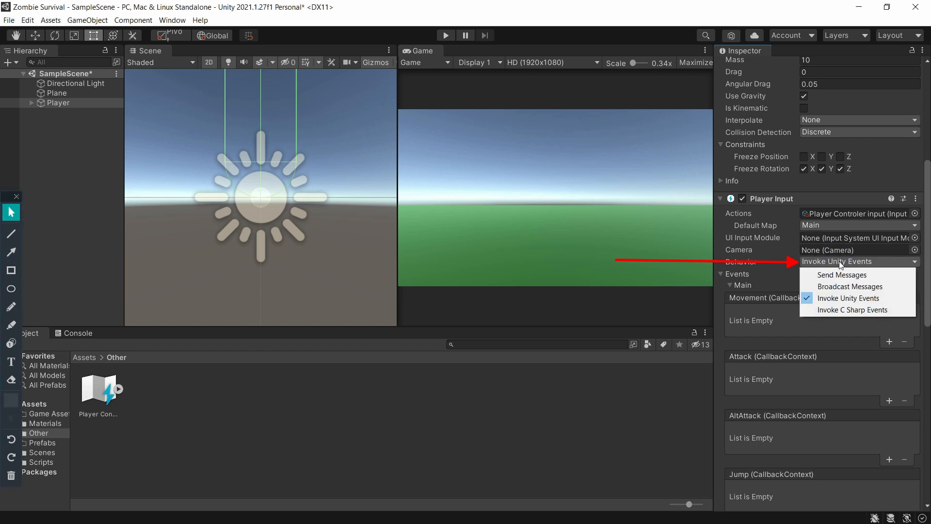
pyautogui.click(849, 299)
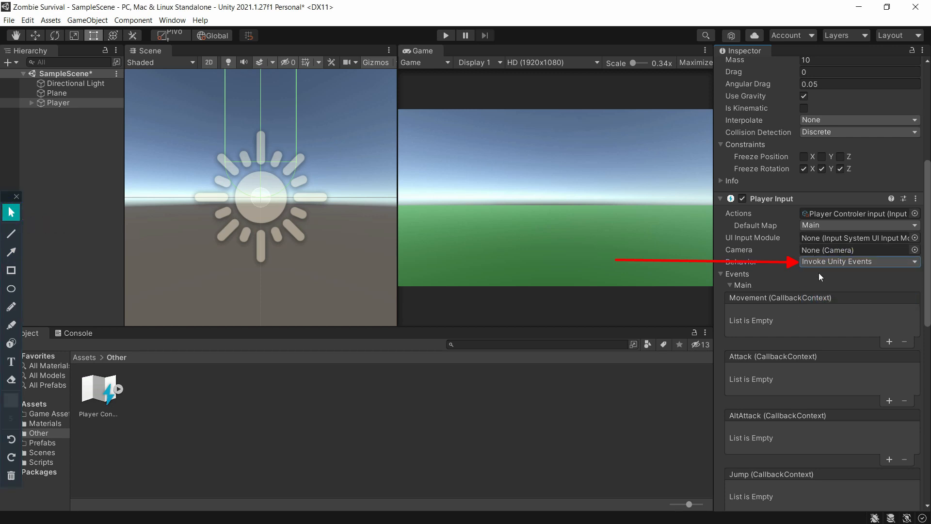